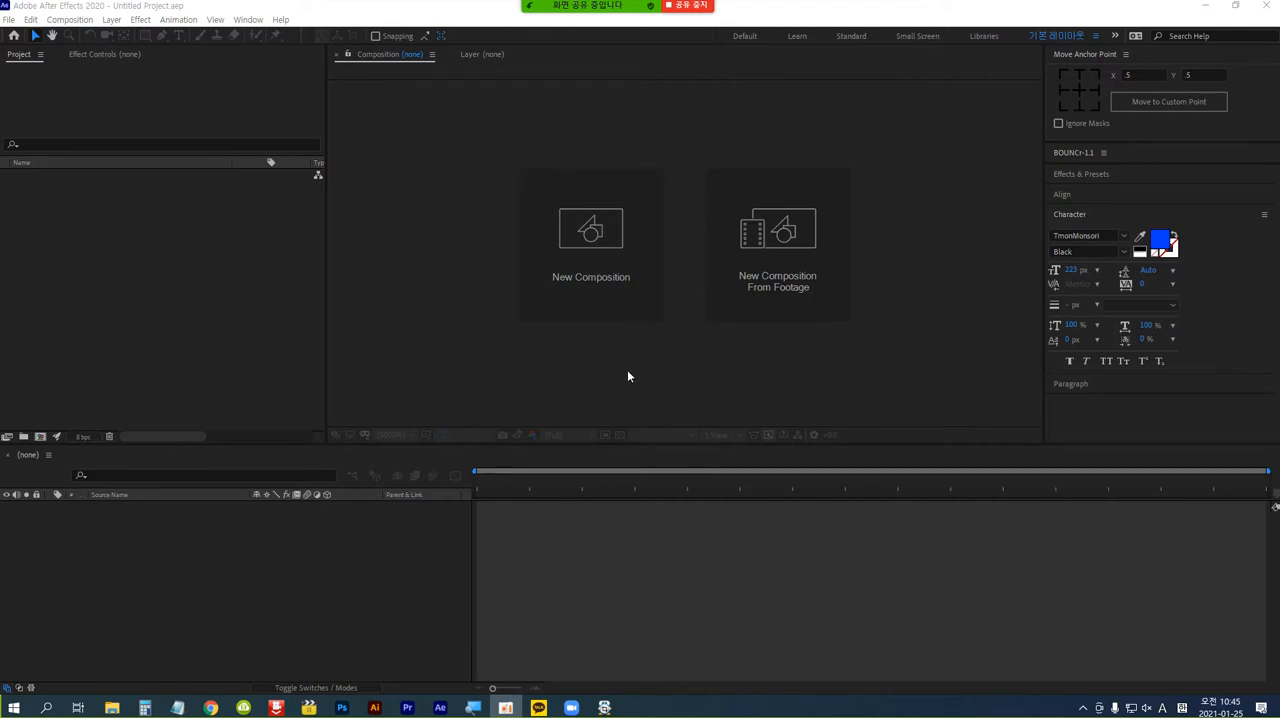
# Create a composition named "BTS 세비지러브 뮤비의 롱쉐도우 효과" with the HDTV 1080 29.97 preset.
pyautogui.click(601, 238)
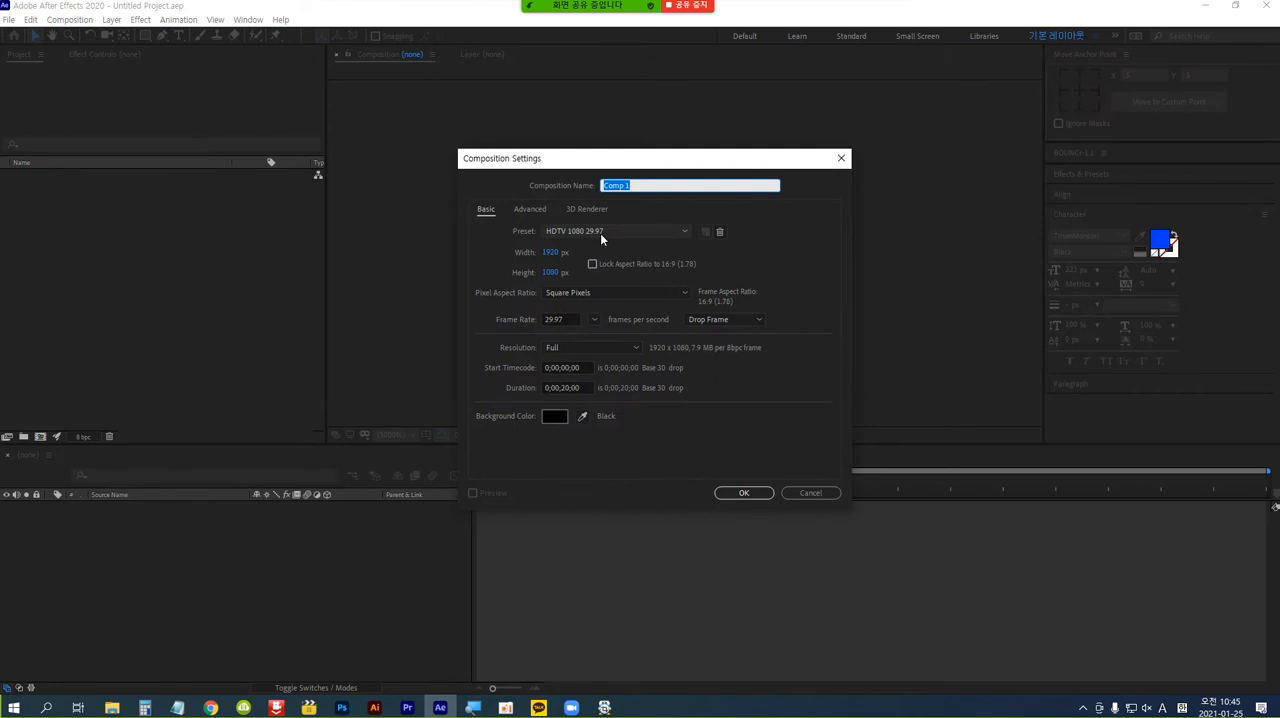
pyautogui.write('BTS 세비지러브 유비의 롤쉐도우 효과')
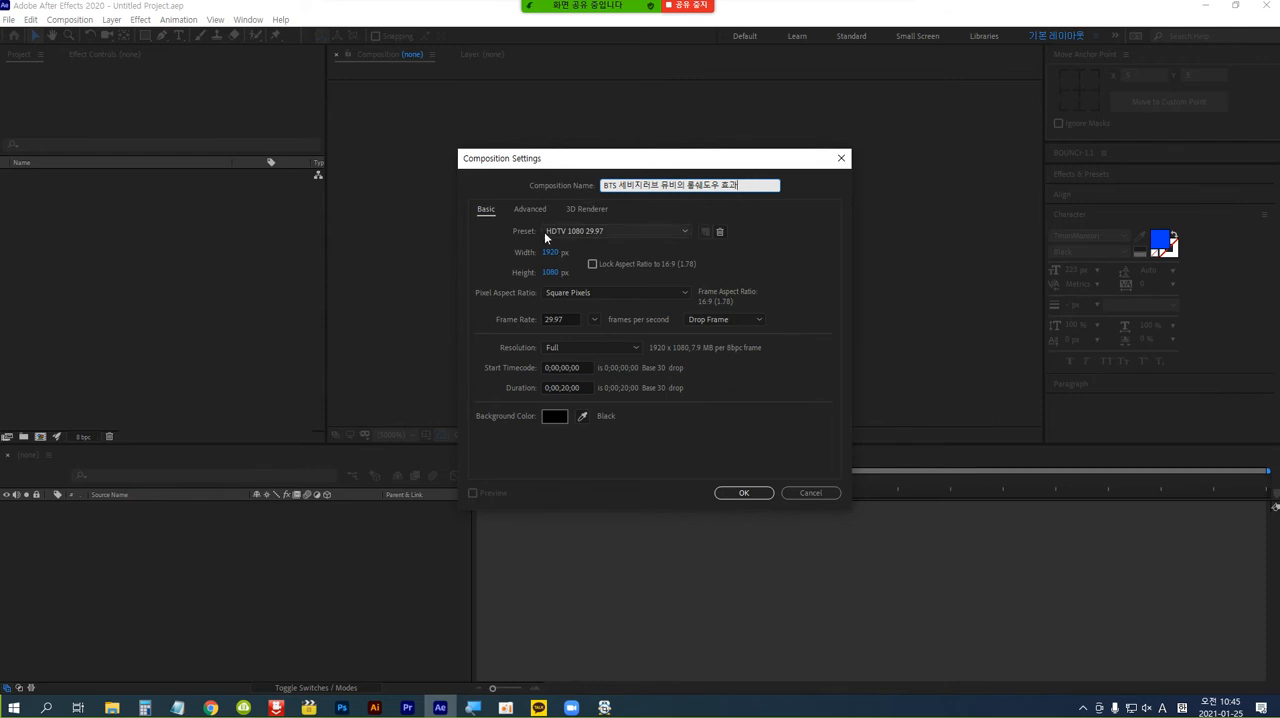
pyautogui.click(683, 232)
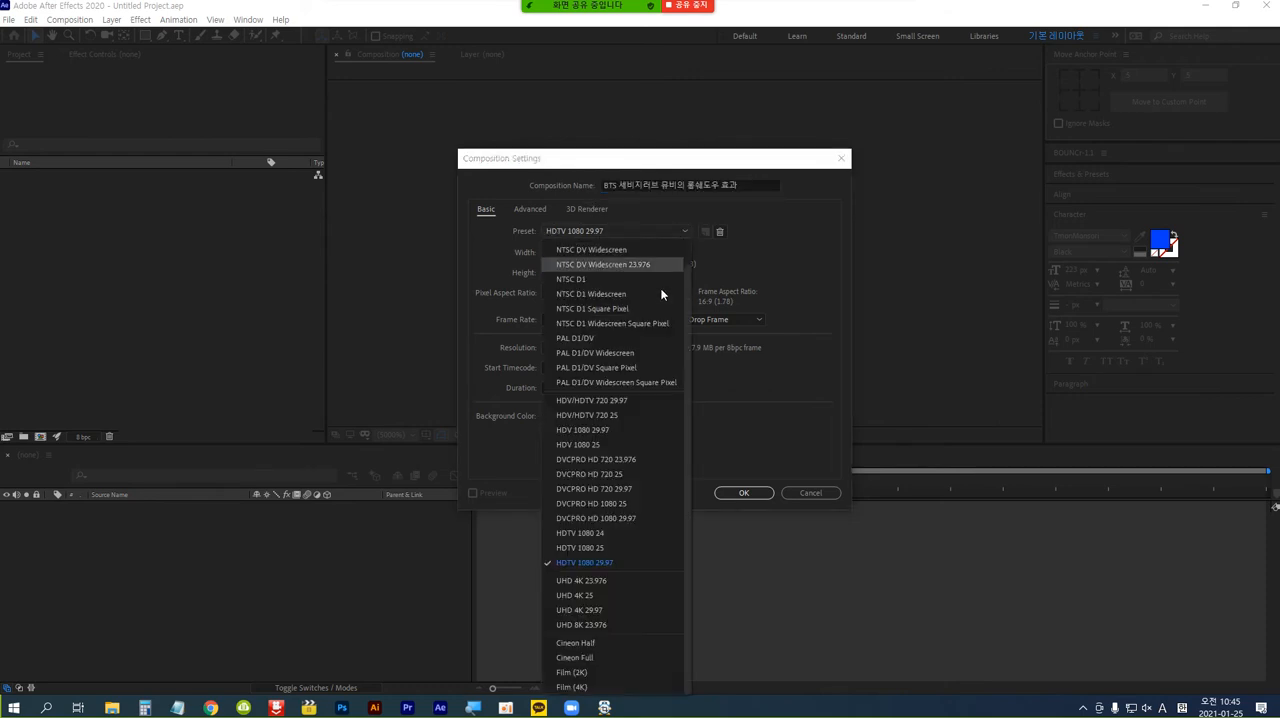
pyautogui.click(636, 563)
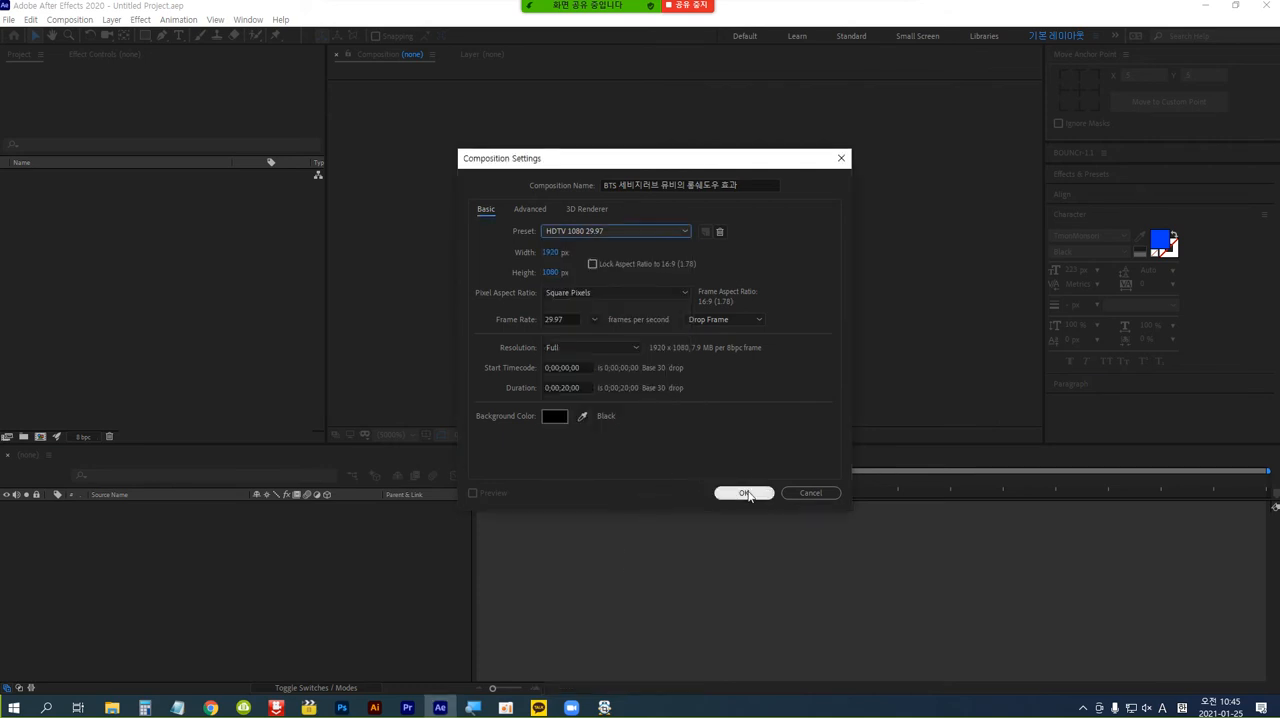
pyautogui.click(745, 493)
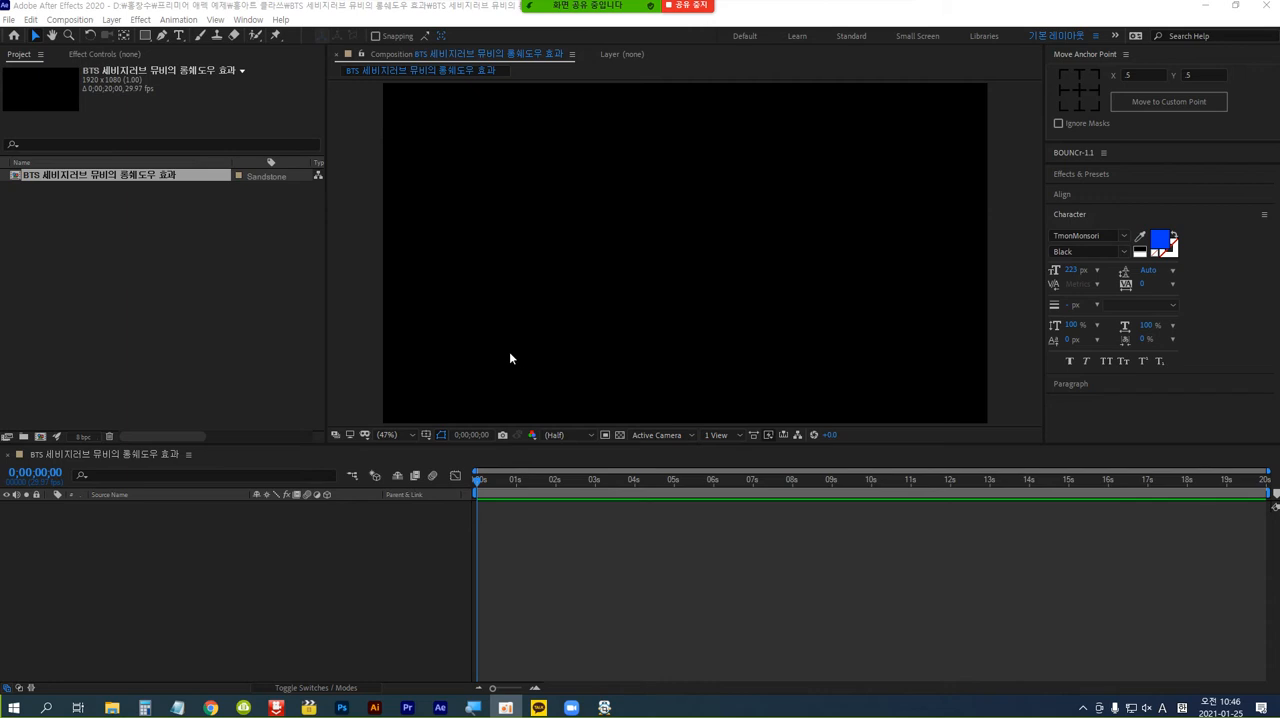
# Add a composition-sized solid layer coloured yellow (FFF000) as the background.
pyautogui.click(113, 21)
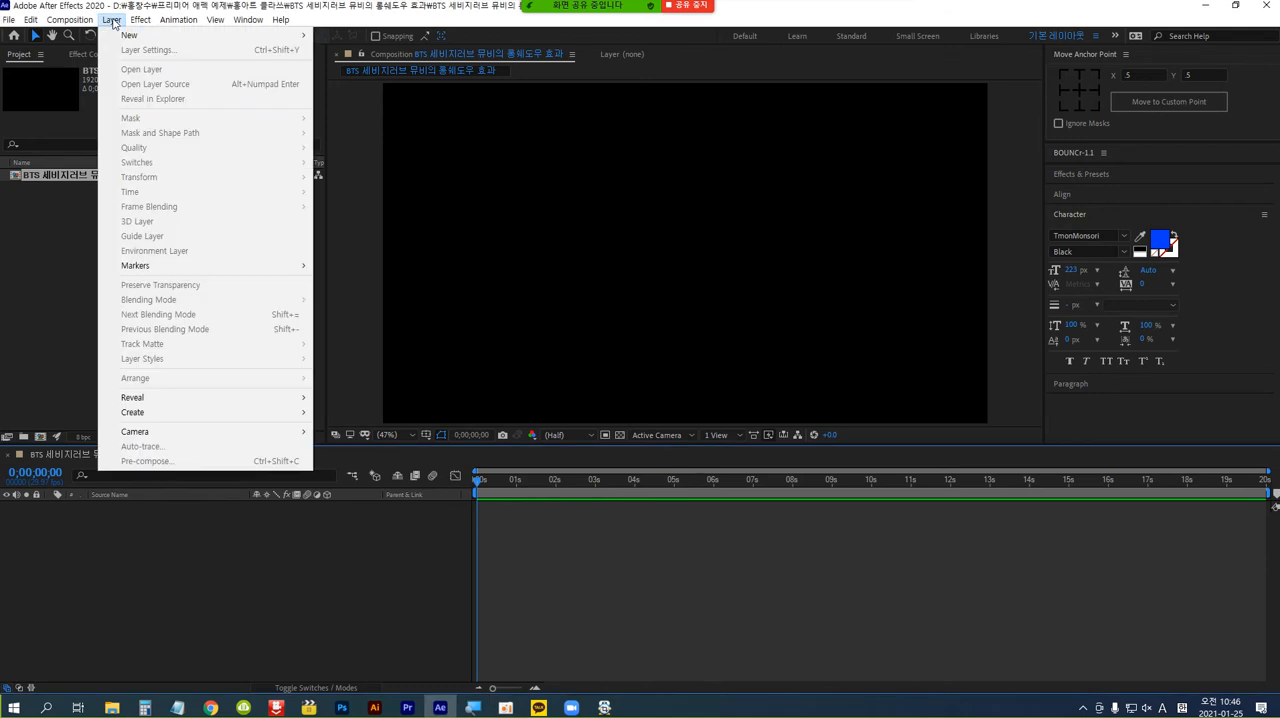
pyautogui.moveTo(122, 38)
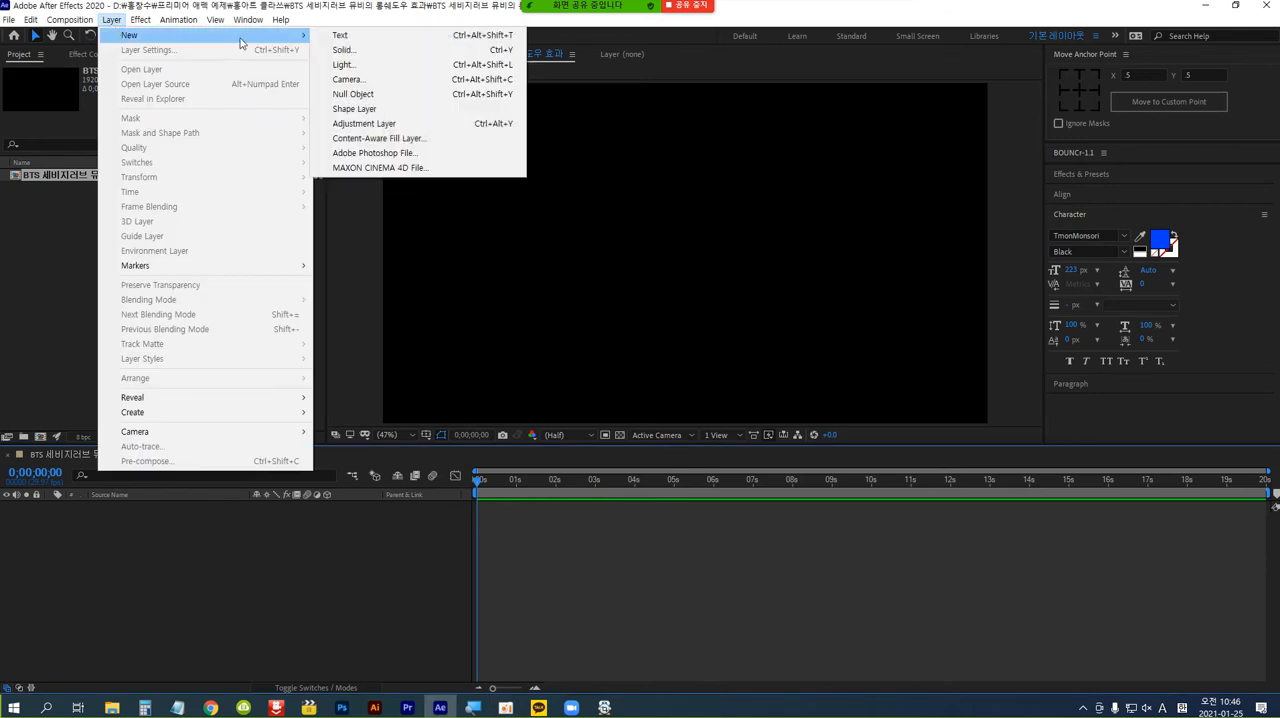
pyautogui.click(383, 52)
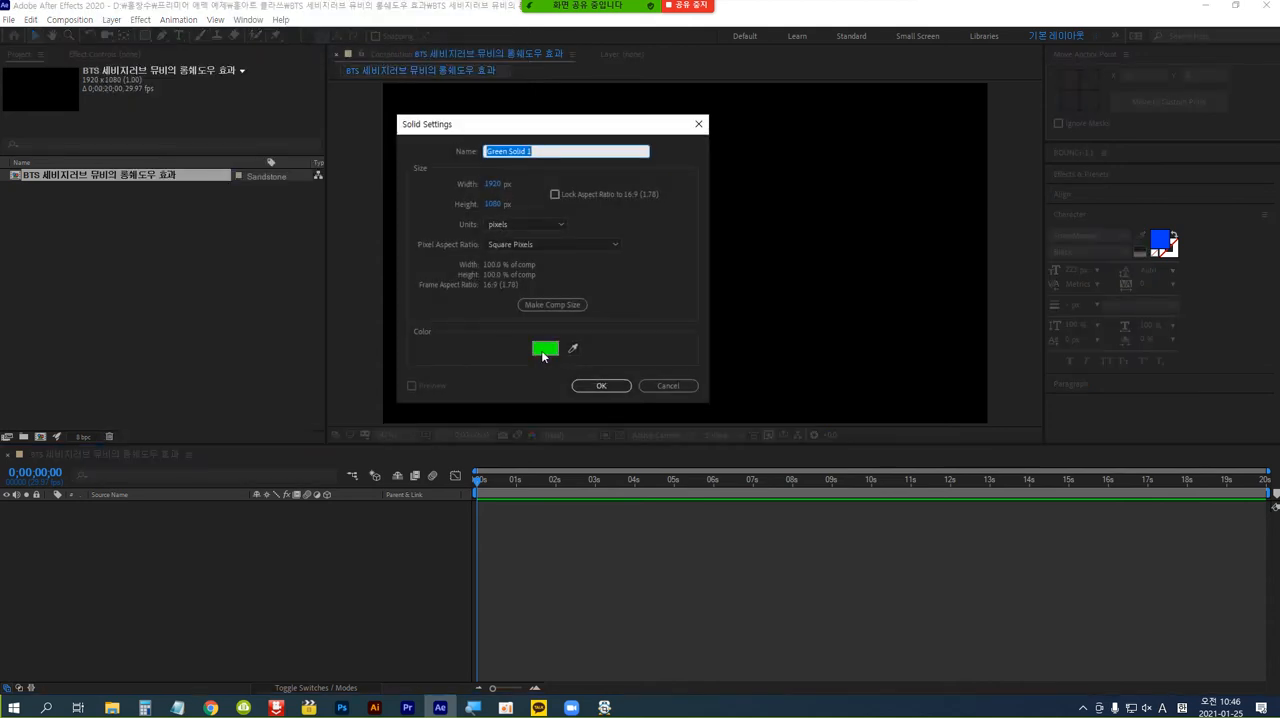
pyautogui.click(545, 349)
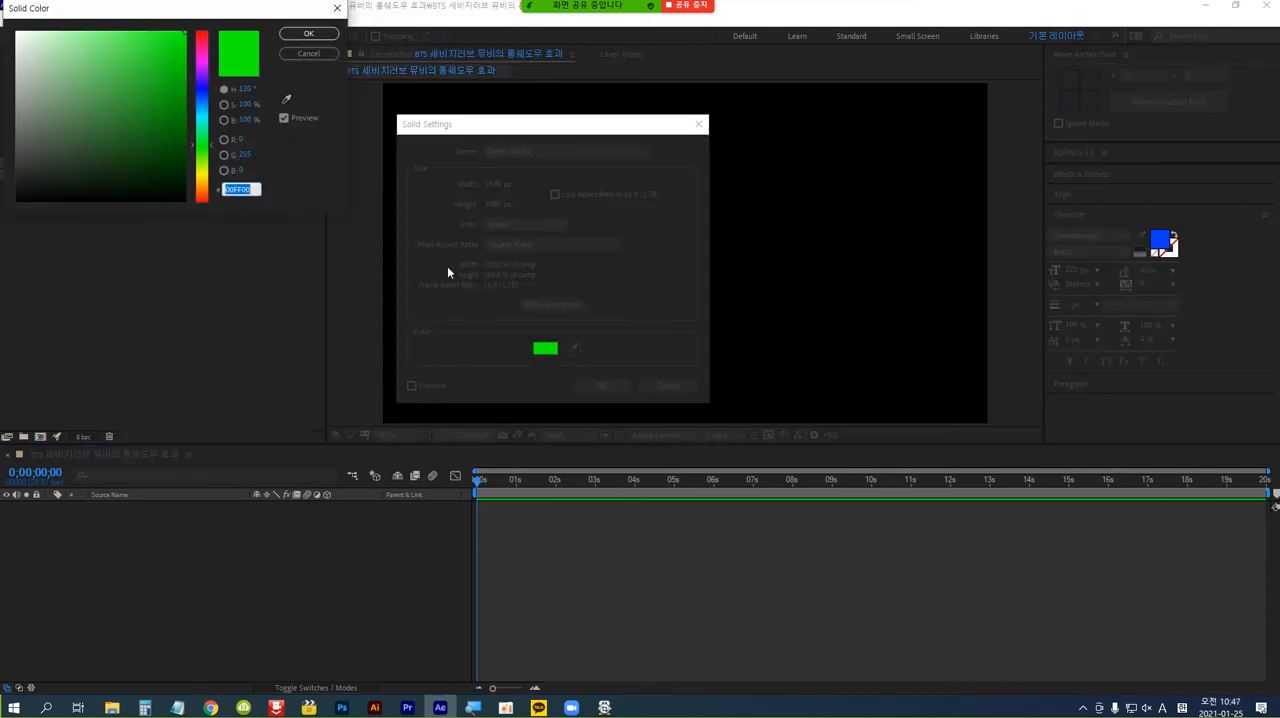
pyautogui.click(204, 174)
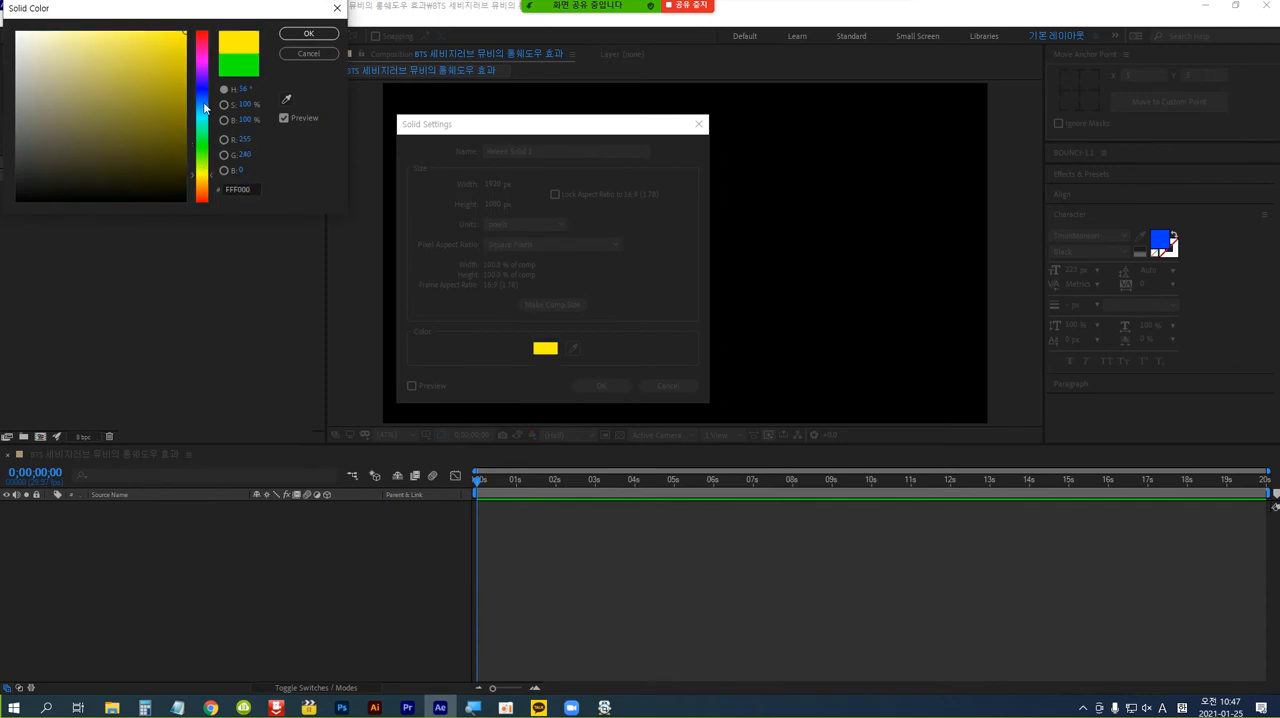
pyautogui.click(308, 35)
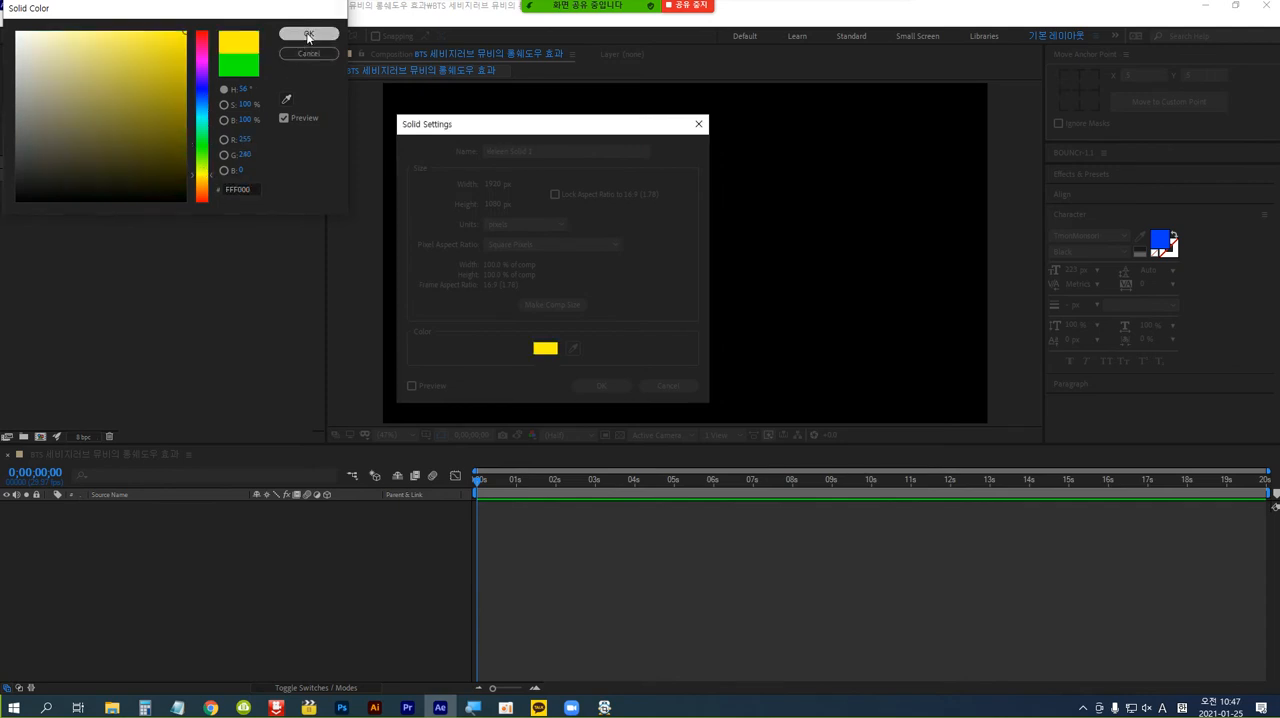
pyautogui.click(597, 388)
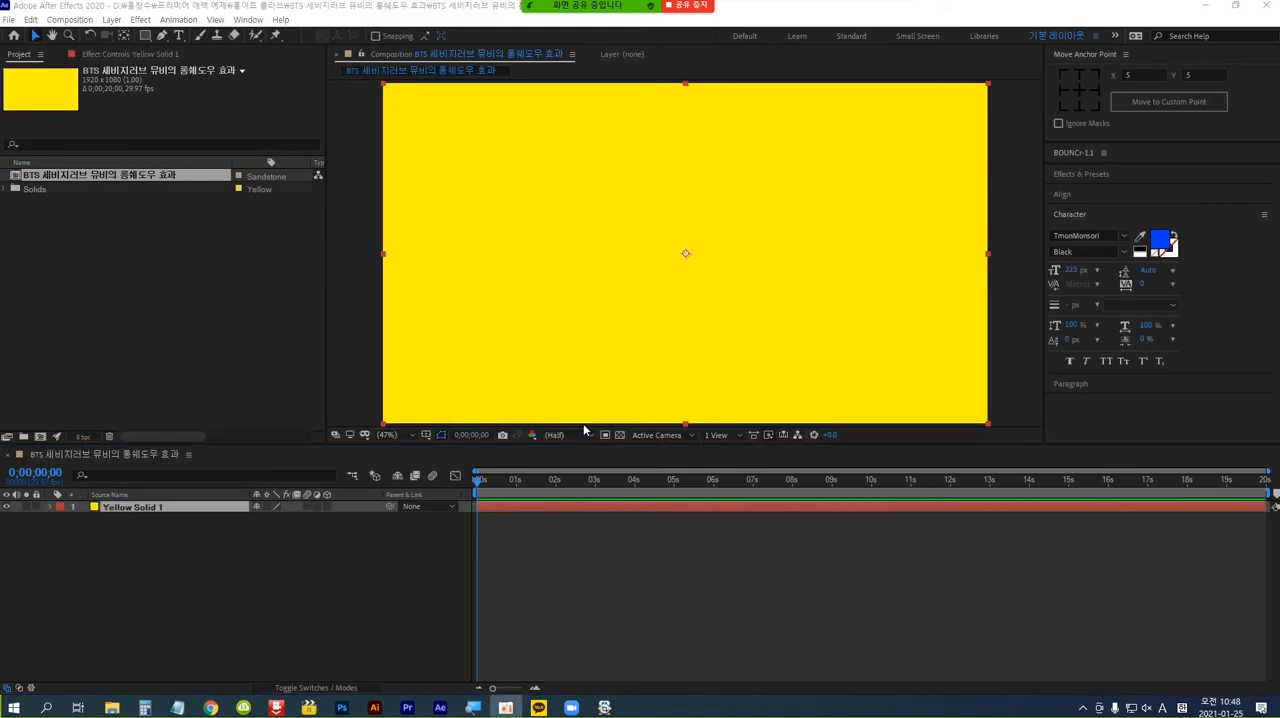
# Add a horizontal text layer reading "세비지러브" over the yellow background.
pyautogui.click(179, 37)
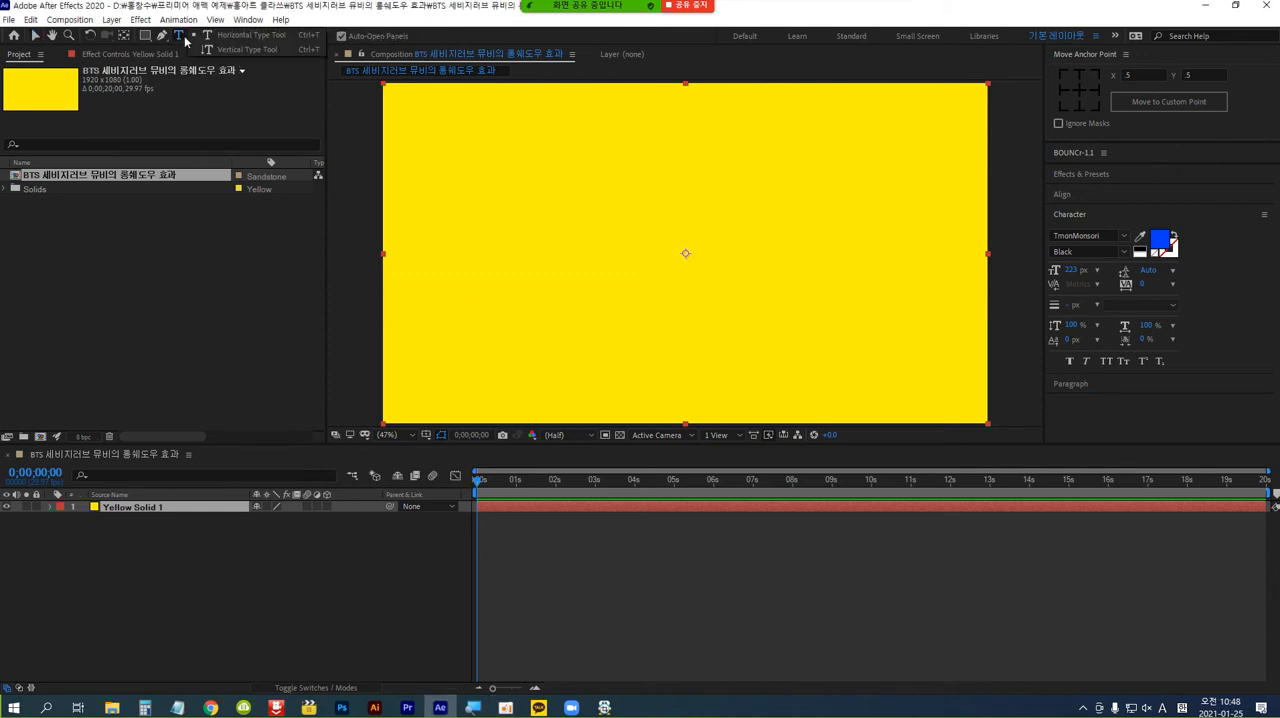
pyautogui.click(185, 38)
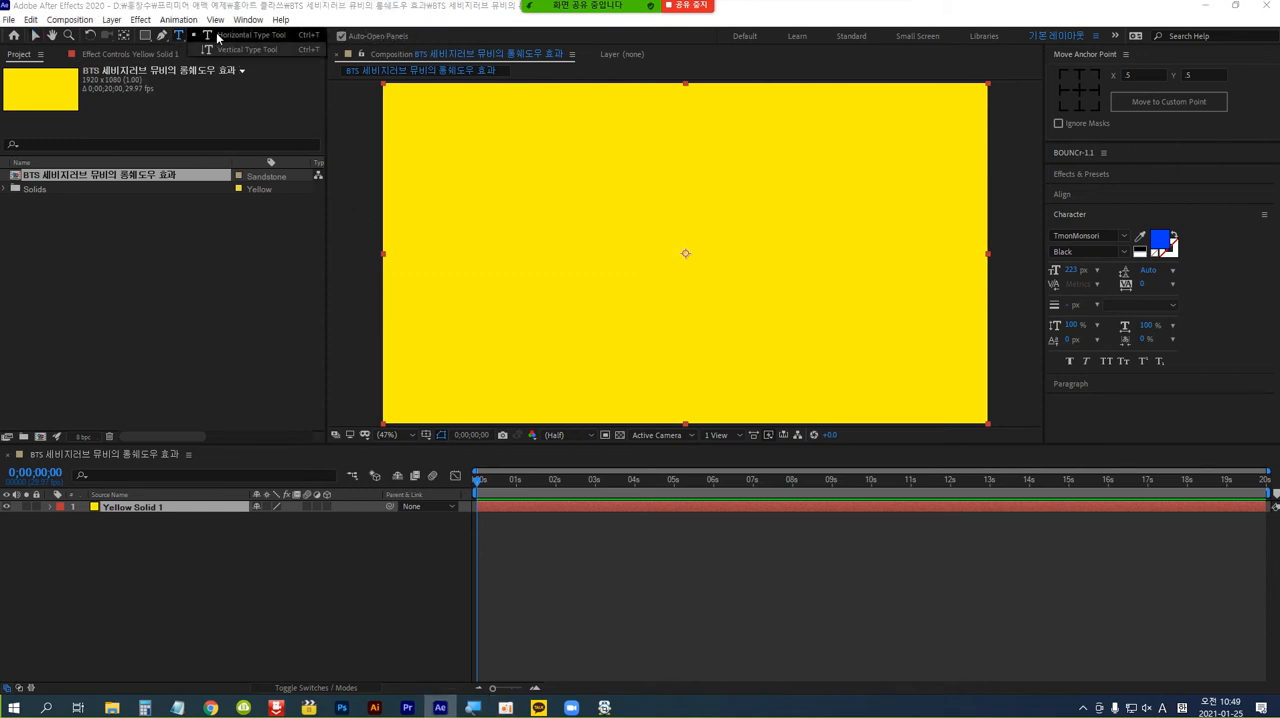
pyautogui.click(516, 276)
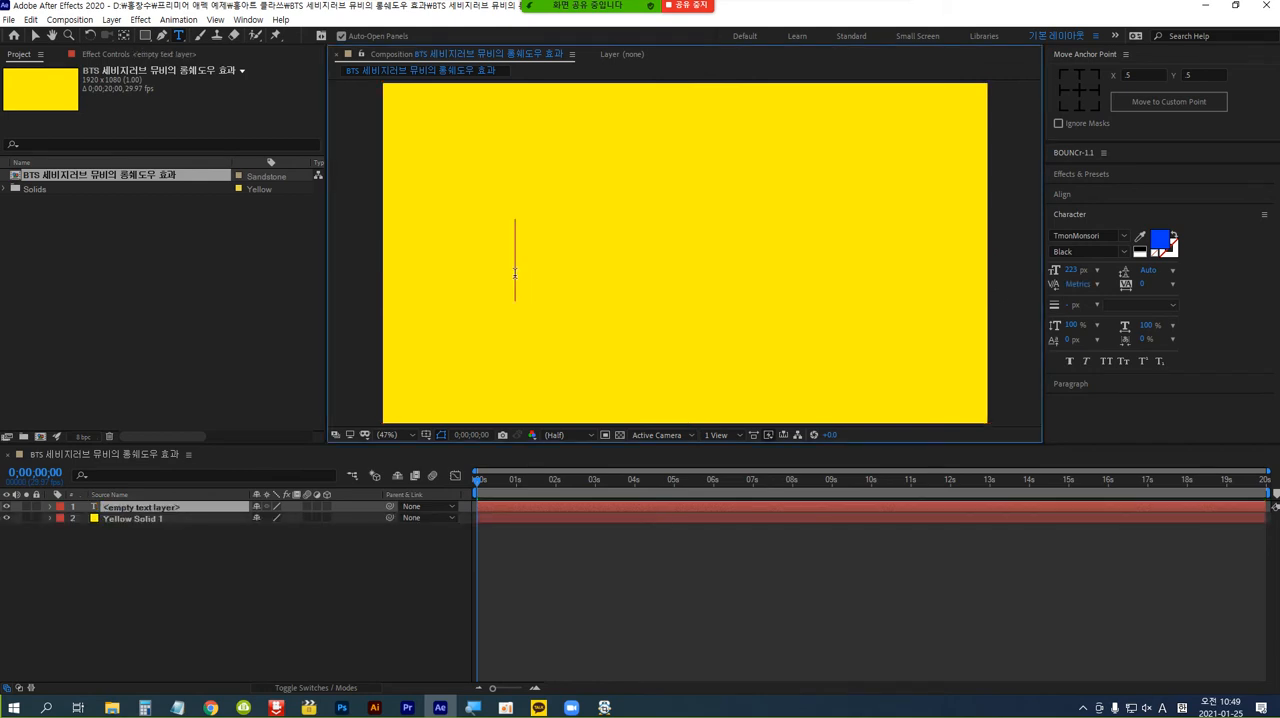
pyautogui.press('Hangul')
pyautogui.write('세비')
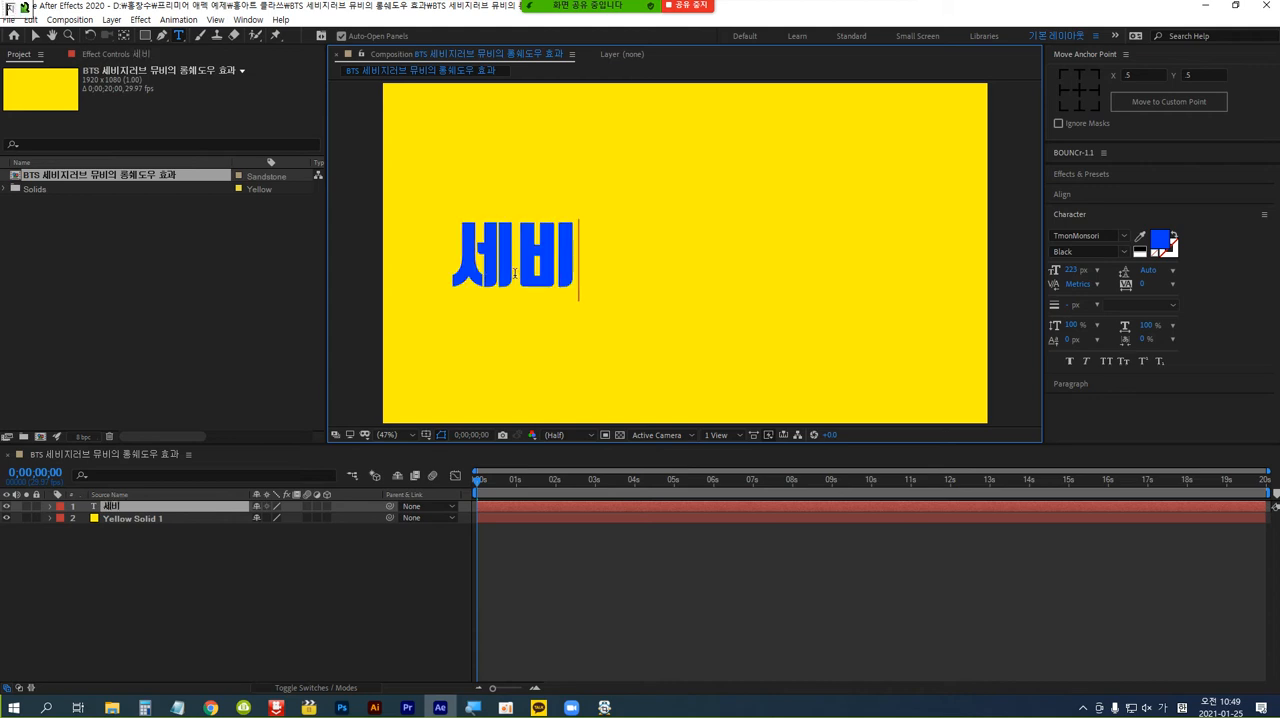
pyautogui.write('지러')
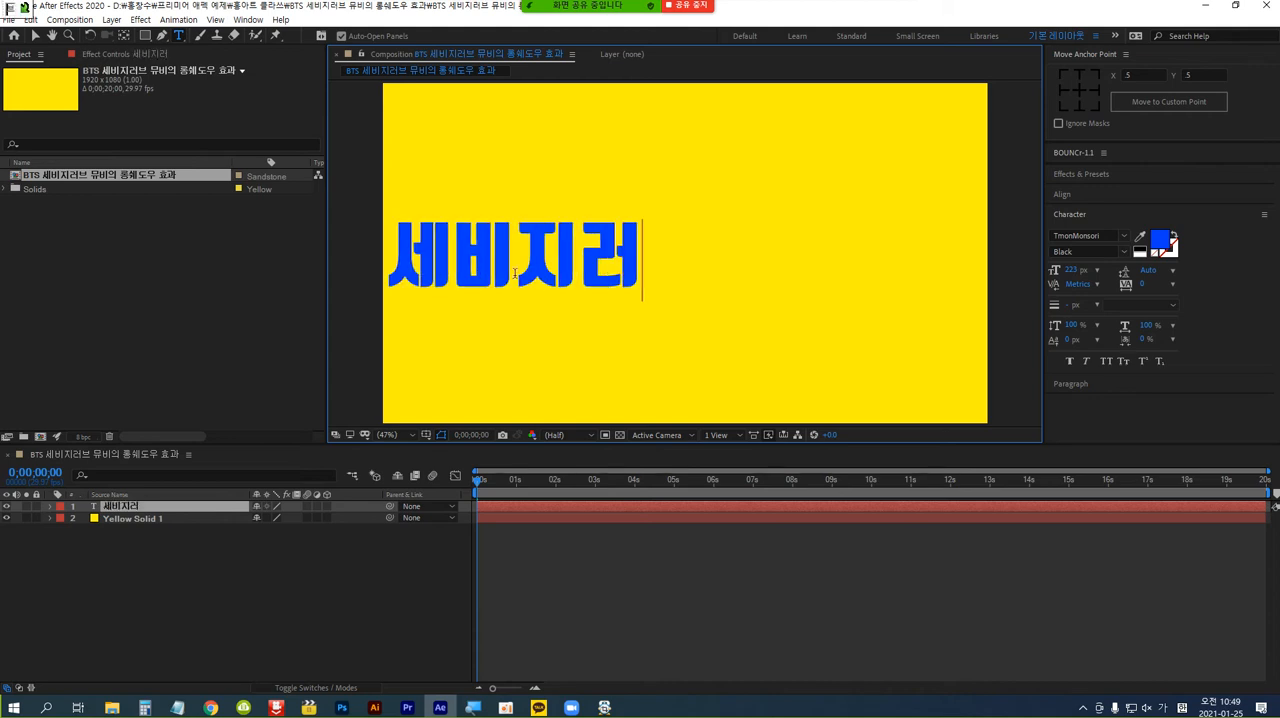
pyautogui.write('브')
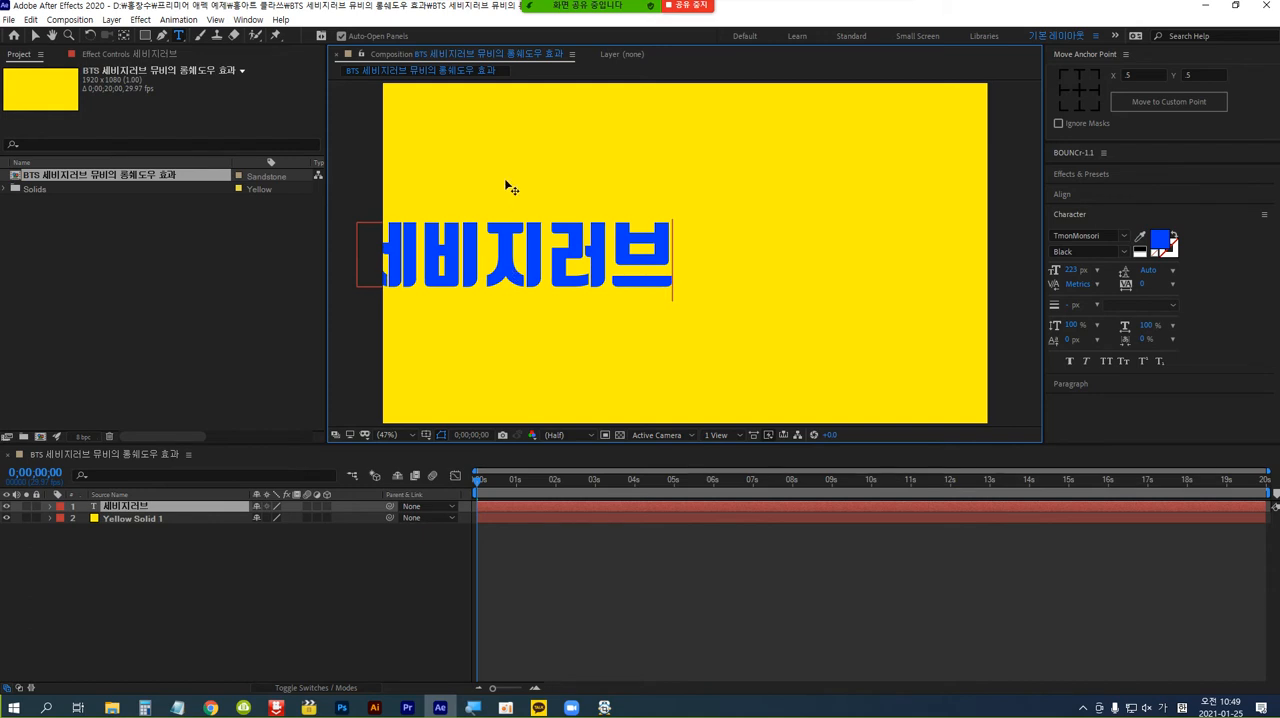
pyautogui.click(35, 37)
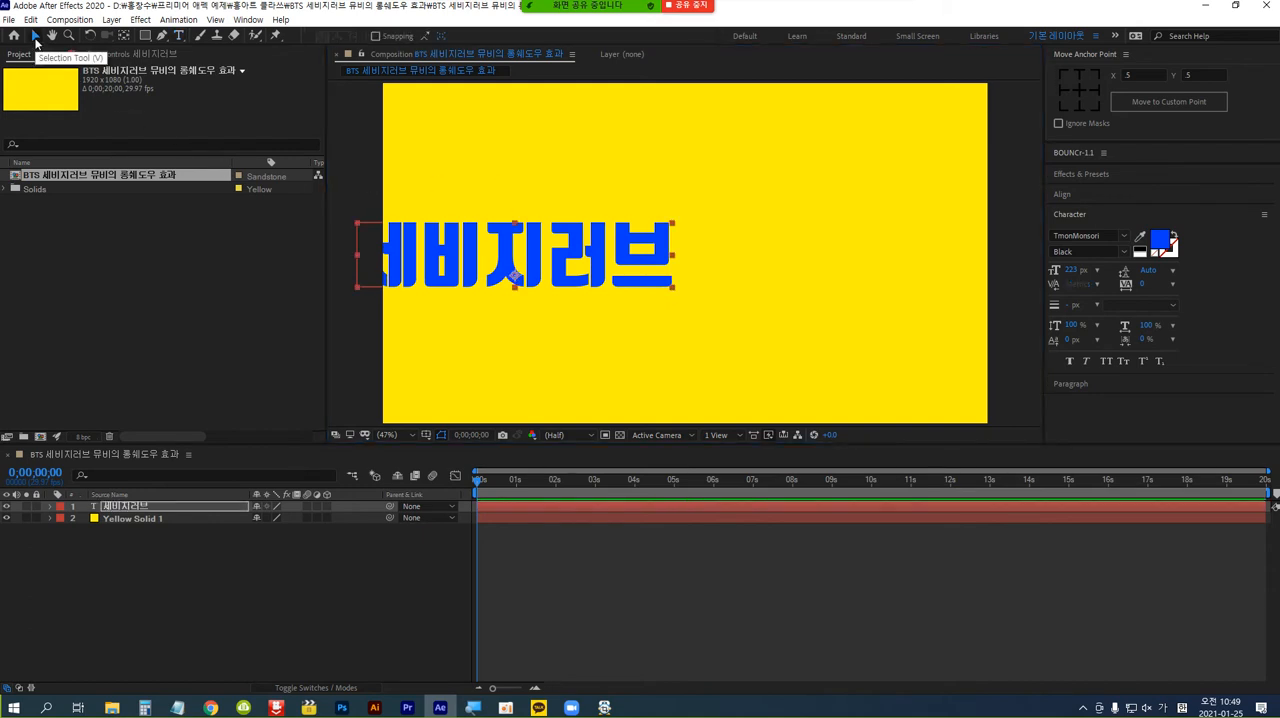
# Set the fill colour of the "세비지러브" text to white (FFFFFF).
pyautogui.click(1160, 247)
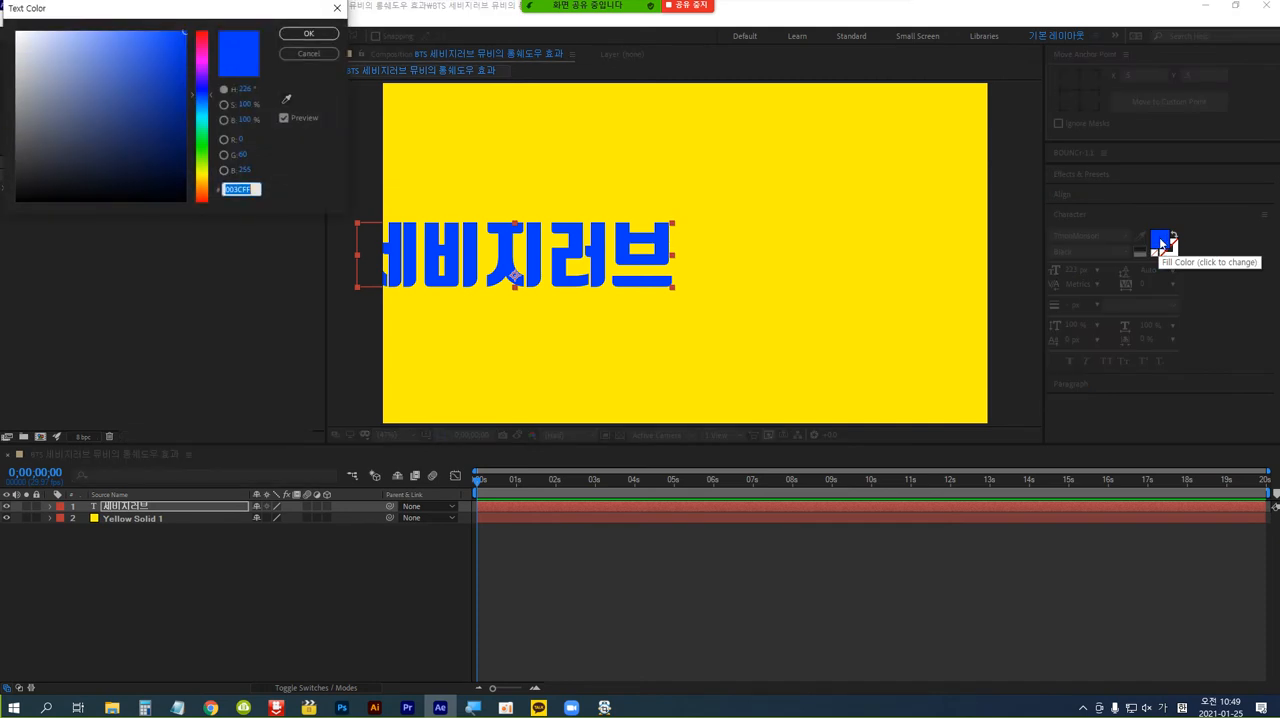
pyautogui.moveTo(30, 50); pyautogui.dragTo(10, 22)
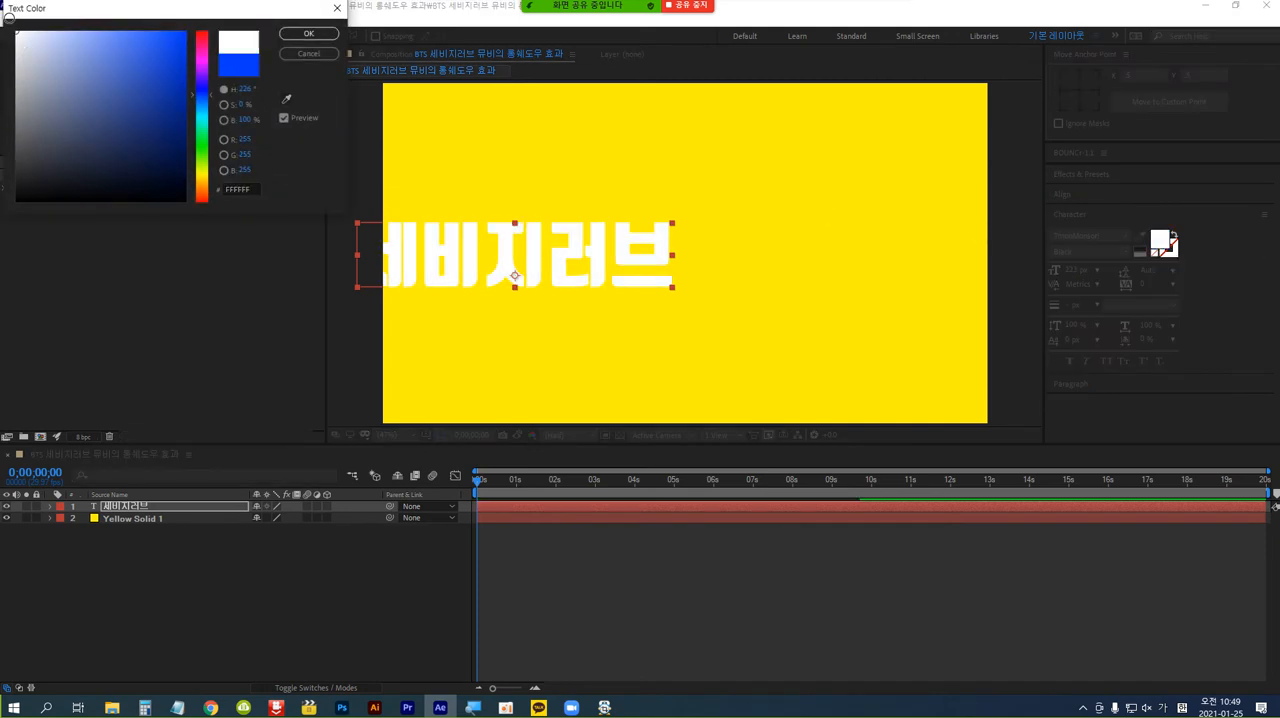
pyautogui.click(309, 36)
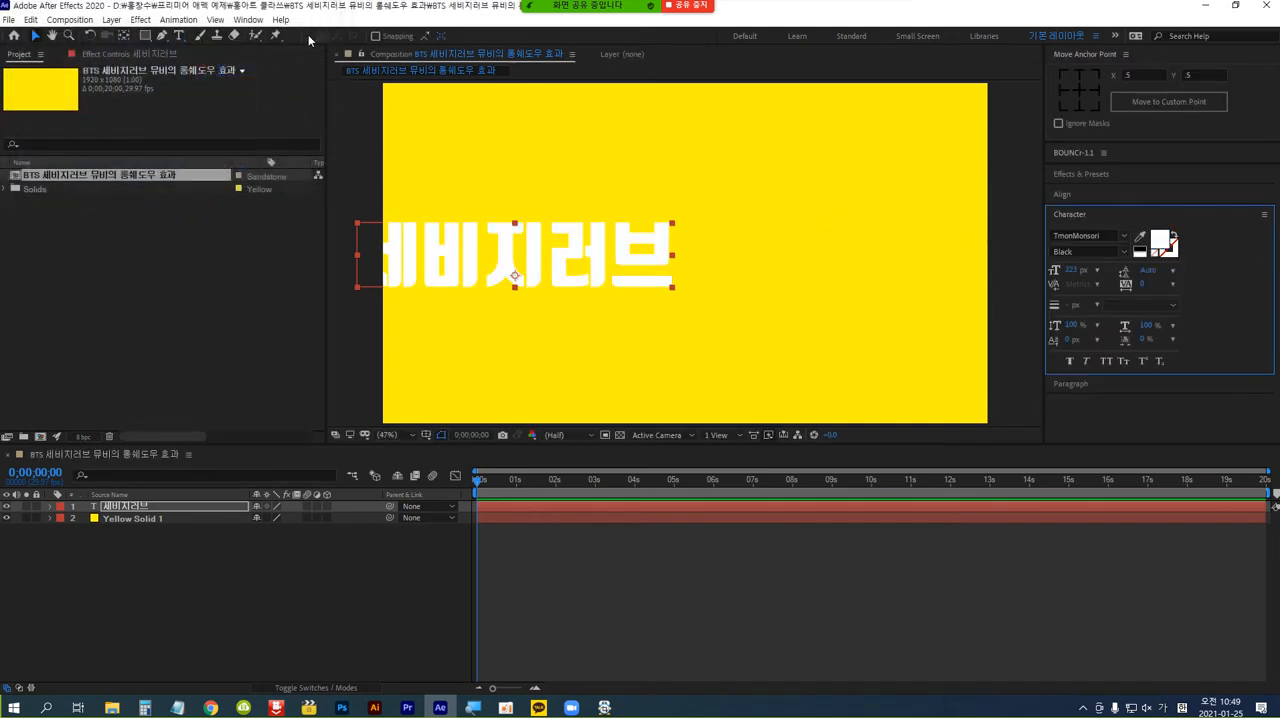
# Center the text layer horizontally and vertically in the composition.
pyautogui.click(1129, 195)
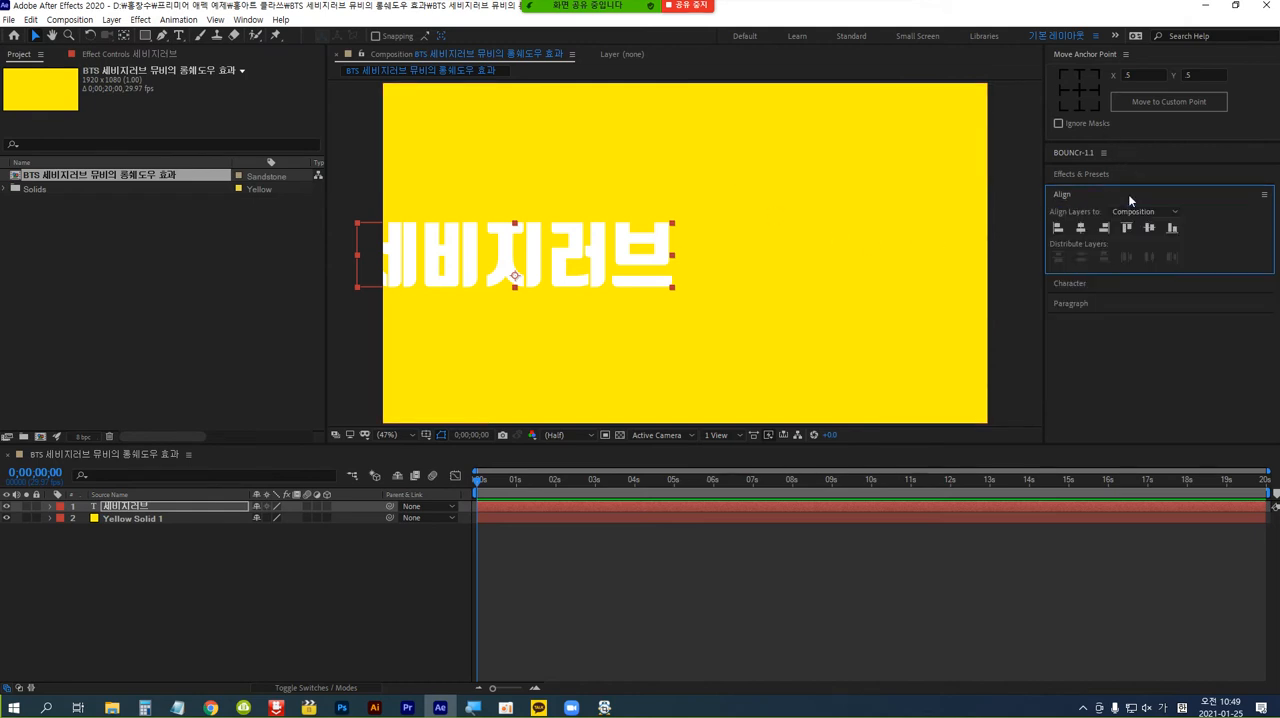
pyautogui.click(1081, 229)
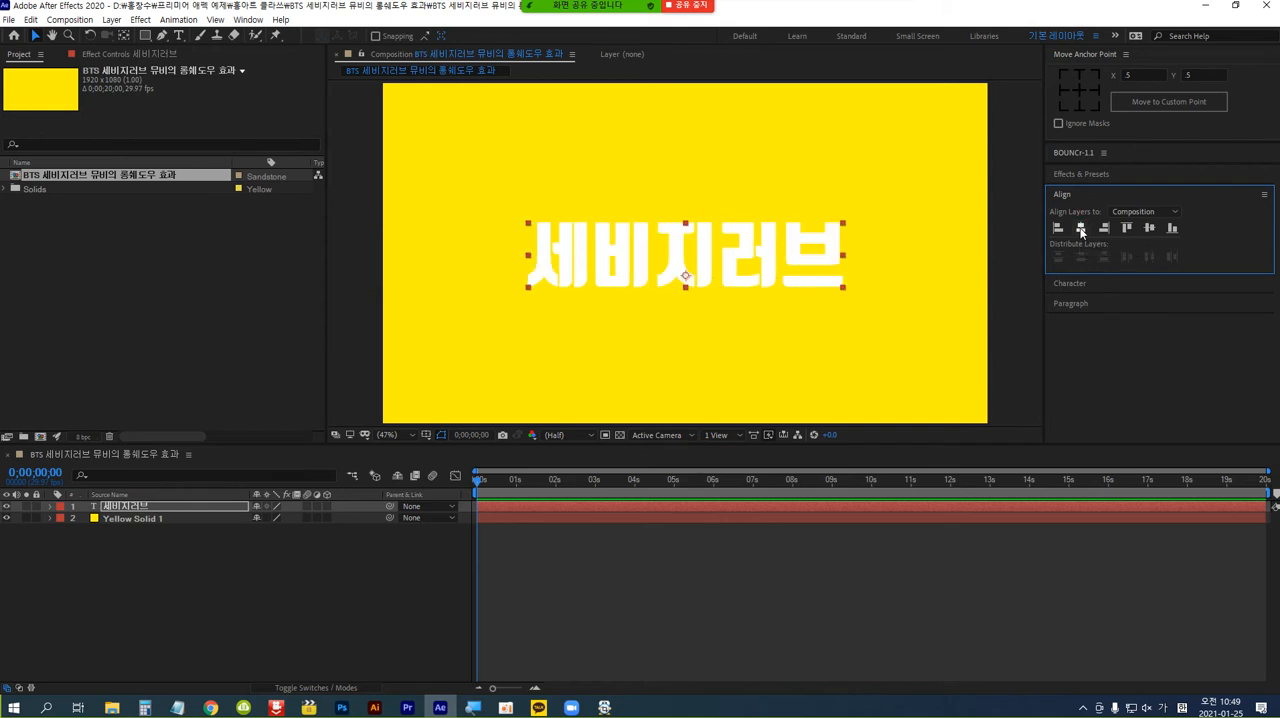
pyautogui.click(1150, 228)
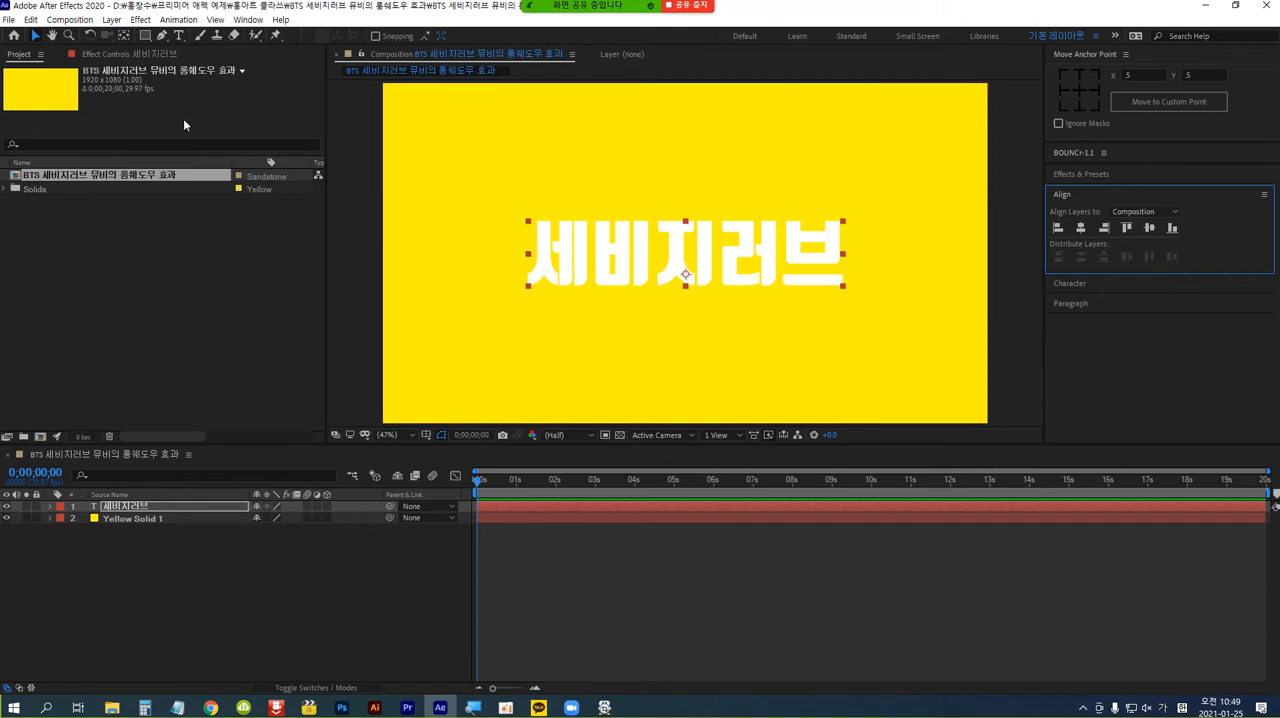
# Move the text layer's anchor point to the middle of the text with the Pan Behind tool.
pyautogui.click(125, 36)
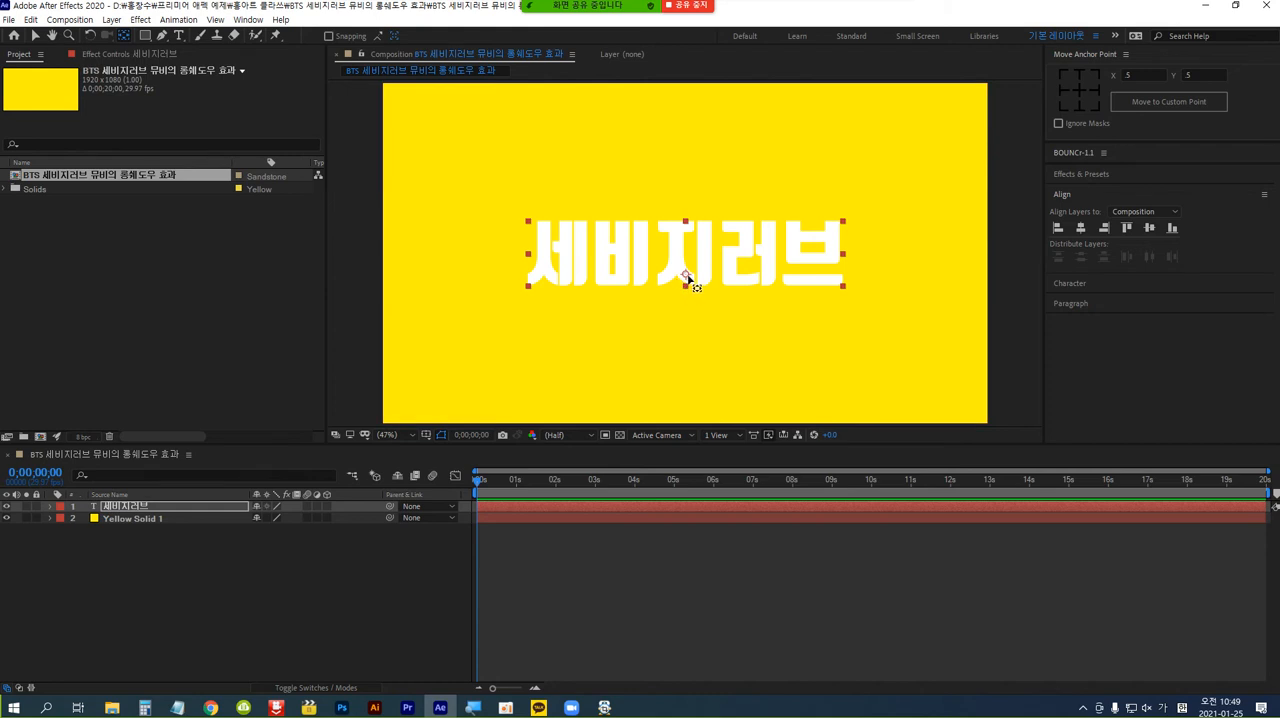
pyautogui.moveTo(687, 277); pyautogui.dragTo(686, 259)
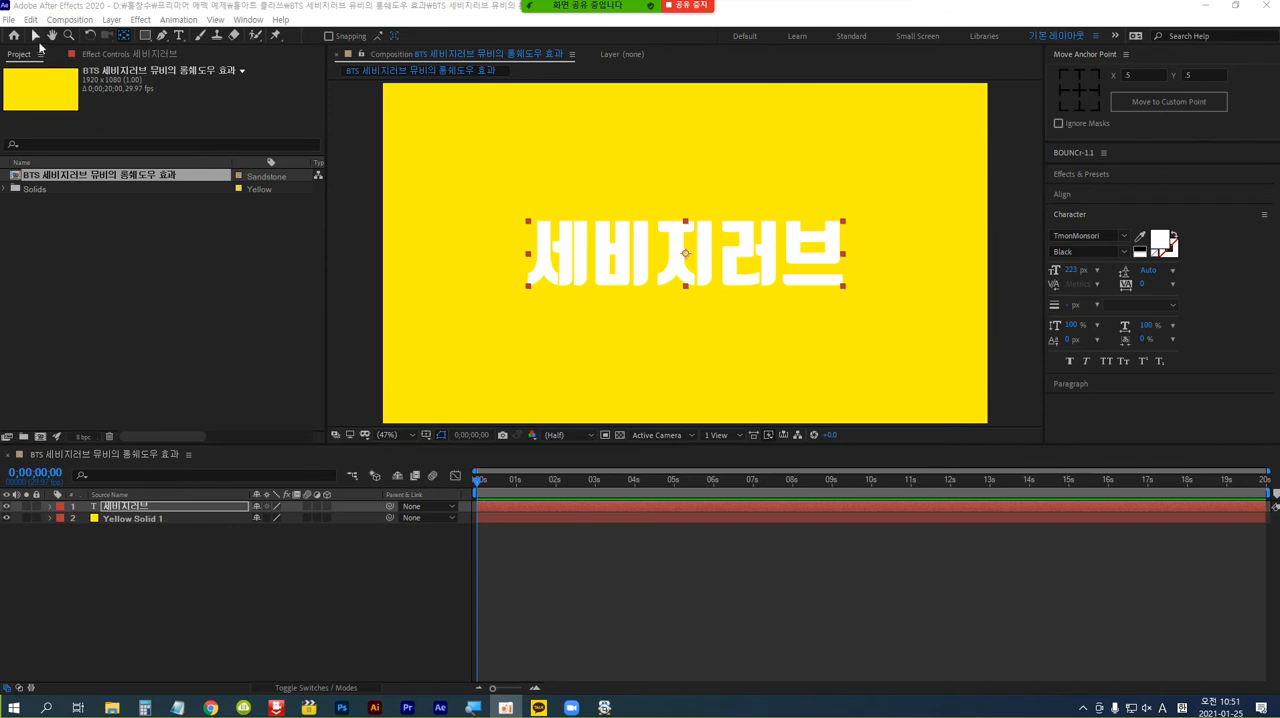
pyautogui.click(34, 37)
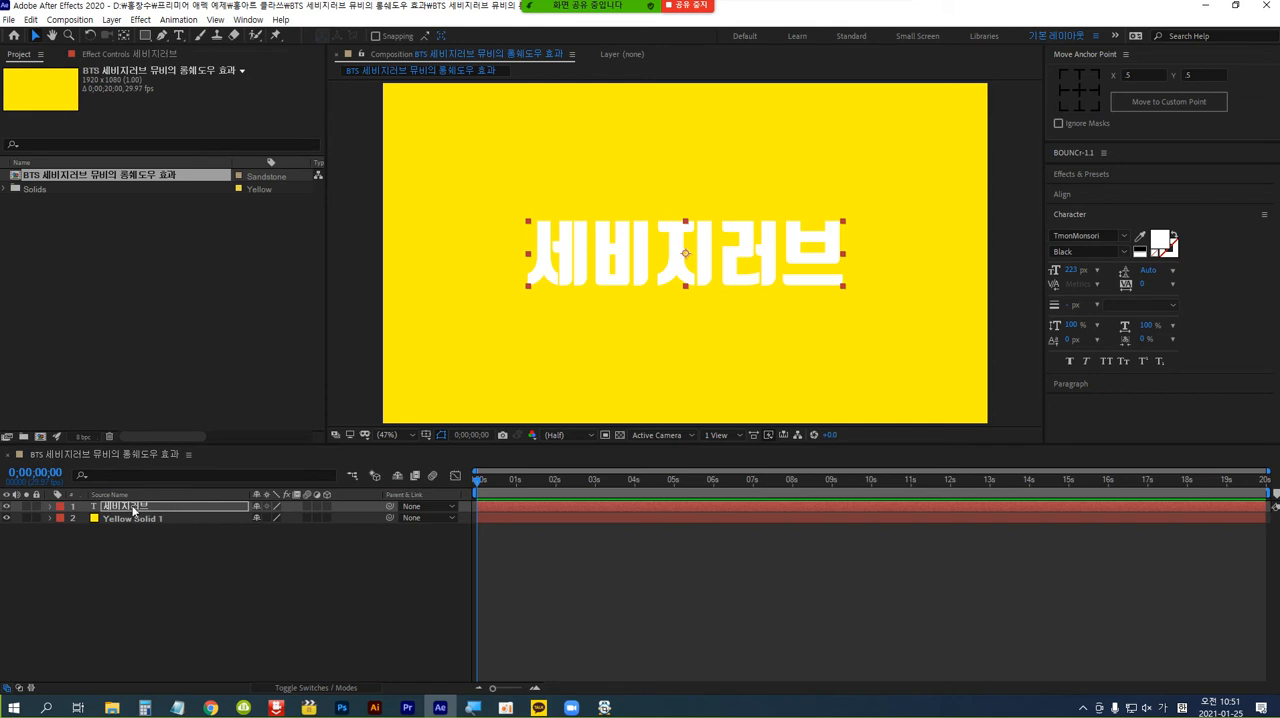
# Create shapes from the "세비지러브" text layer.
pyautogui.click(165, 507)
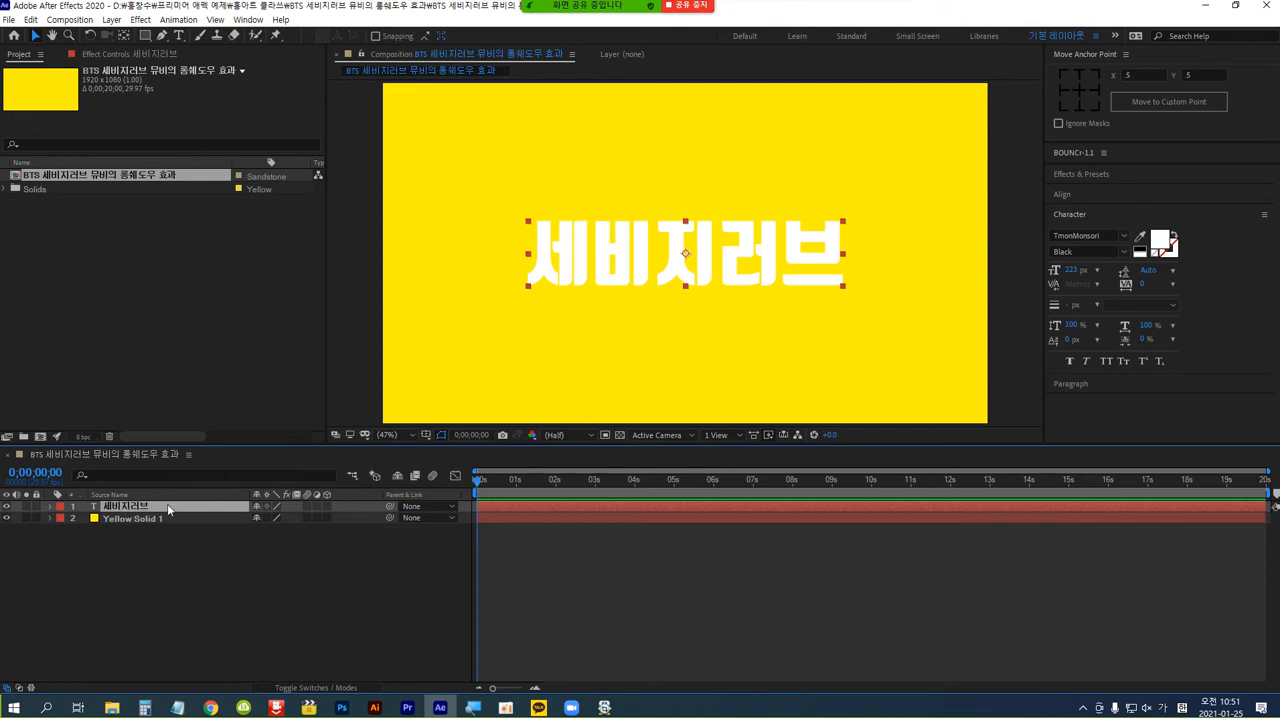
pyautogui.rightClick(167, 509)
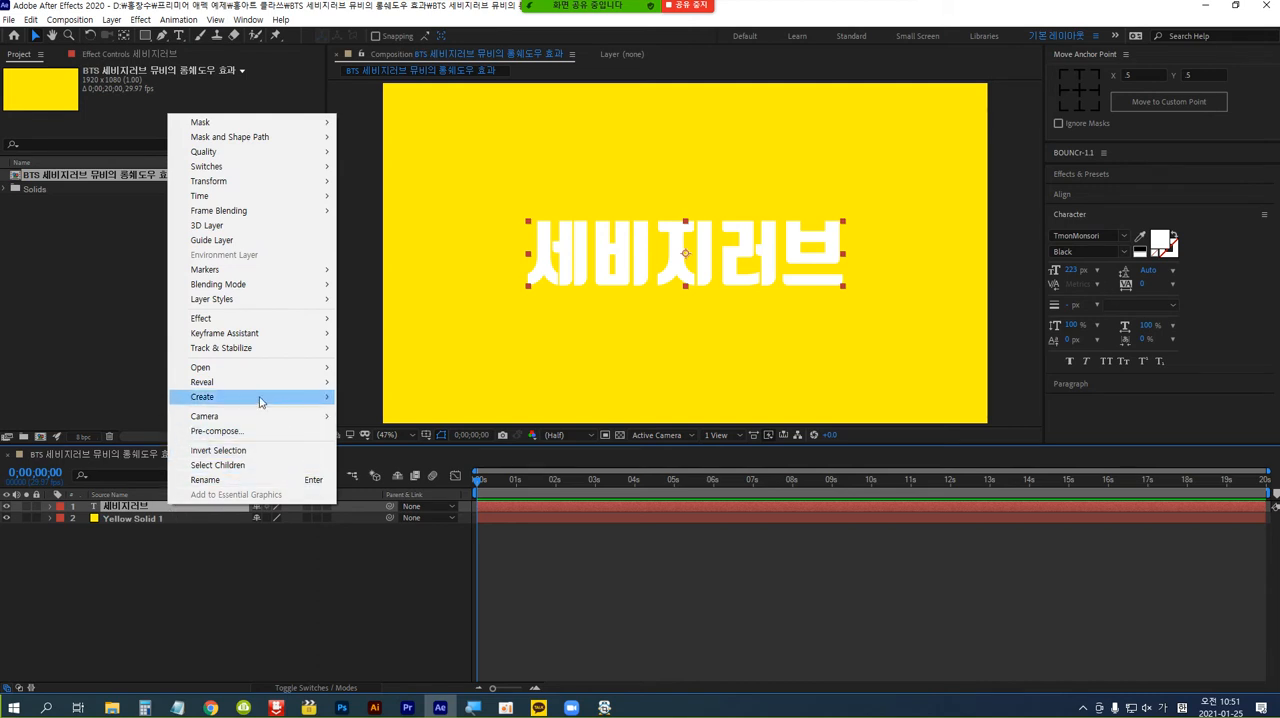
pyautogui.moveTo(260, 402)
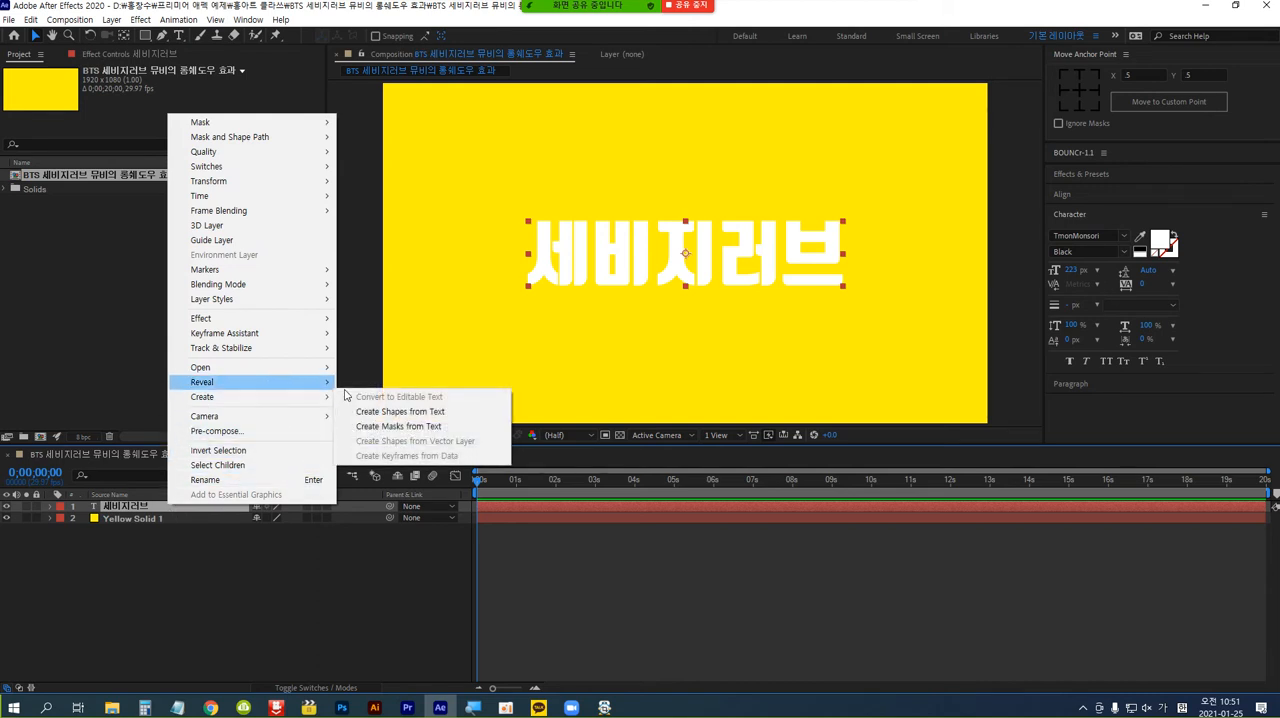
pyautogui.click(485, 415)
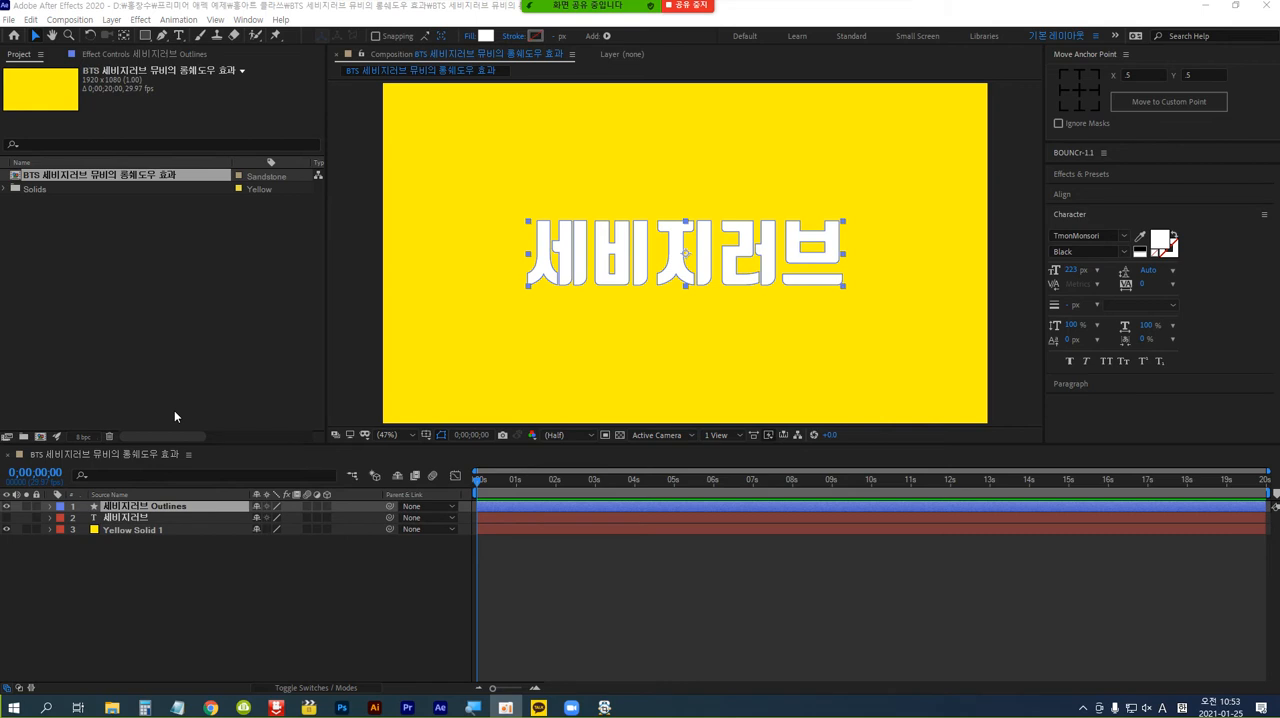
# Add a Repeater to the contents of the "세비지러브 Outlines" shape layer.
pyautogui.click(51, 507)
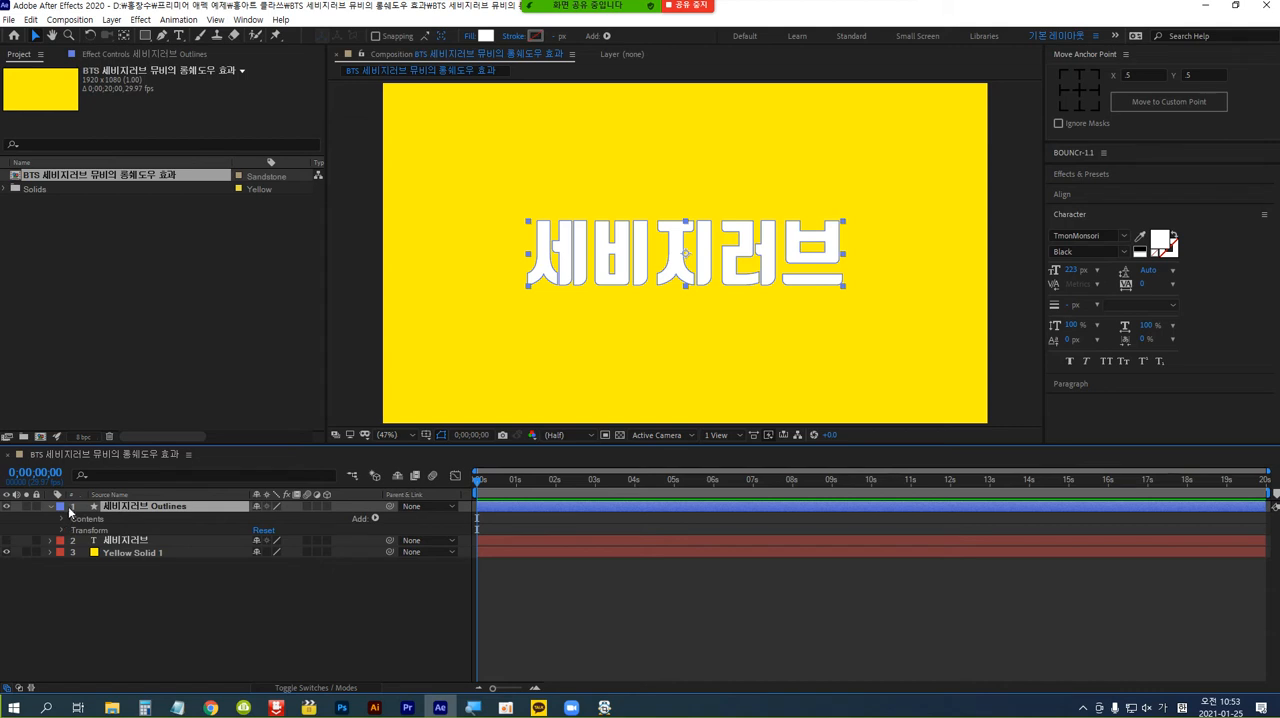
pyautogui.click(62, 519)
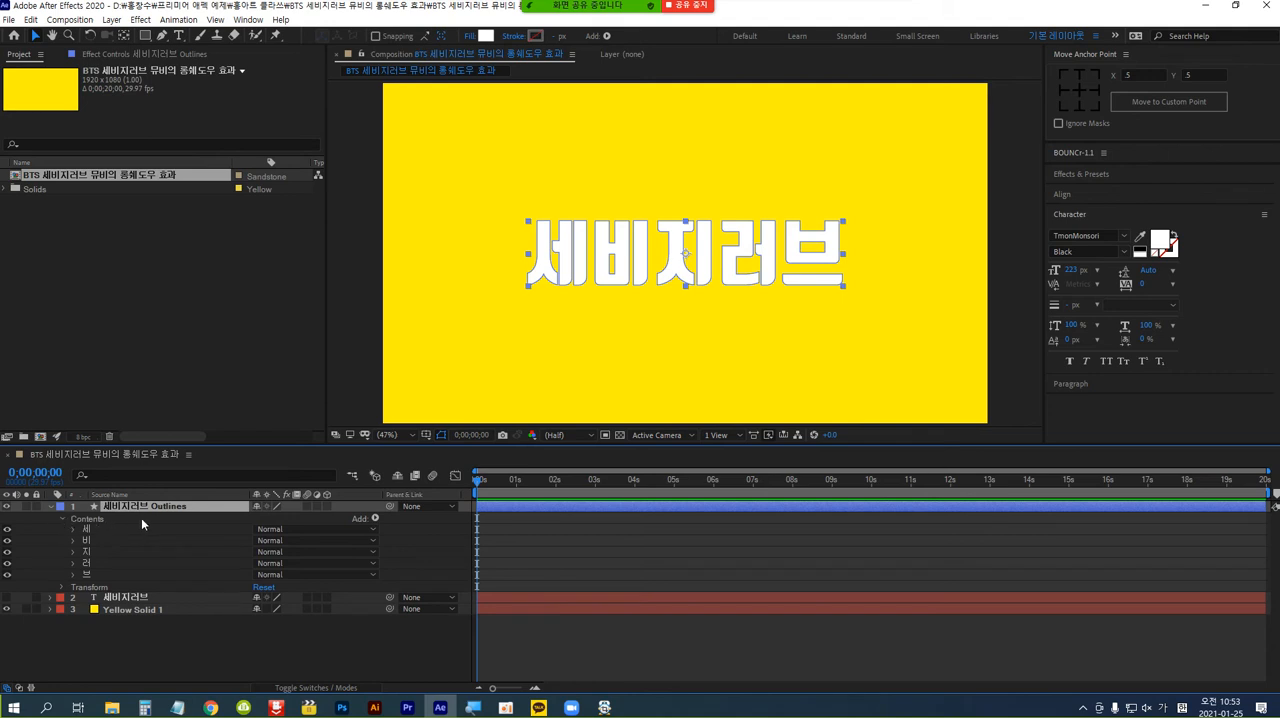
pyautogui.click(376, 517)
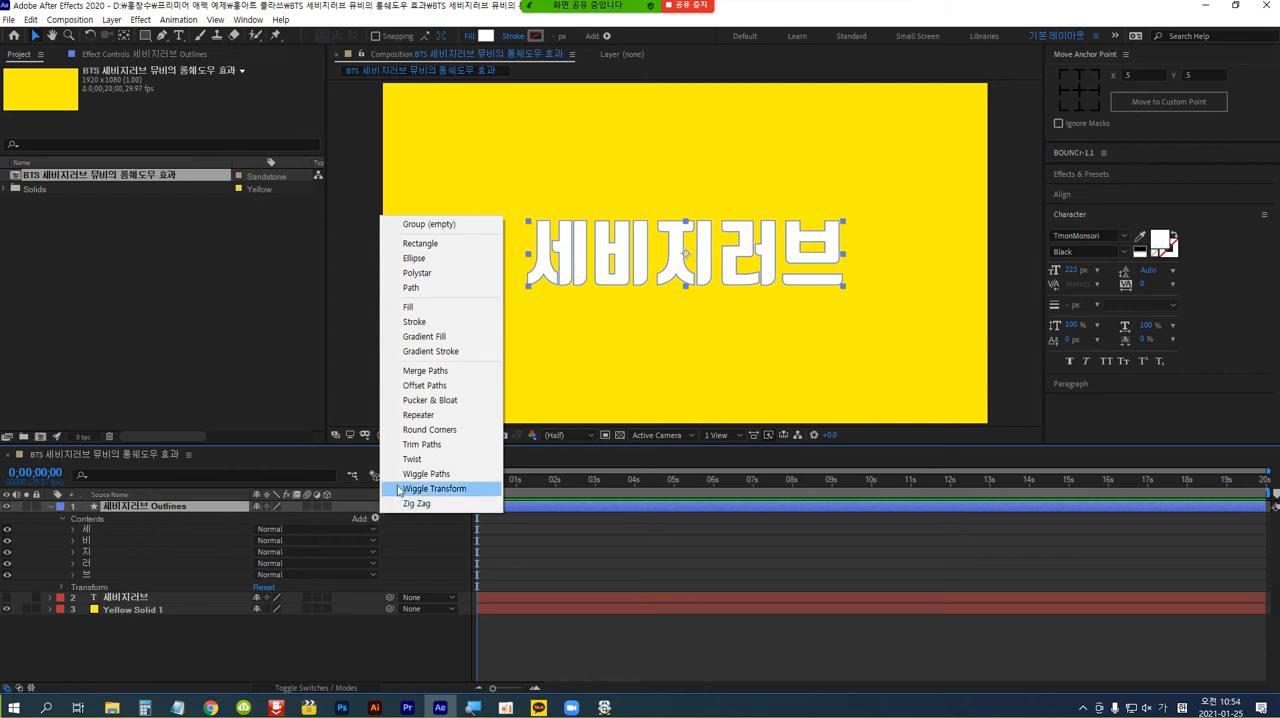
pyautogui.click(446, 417)
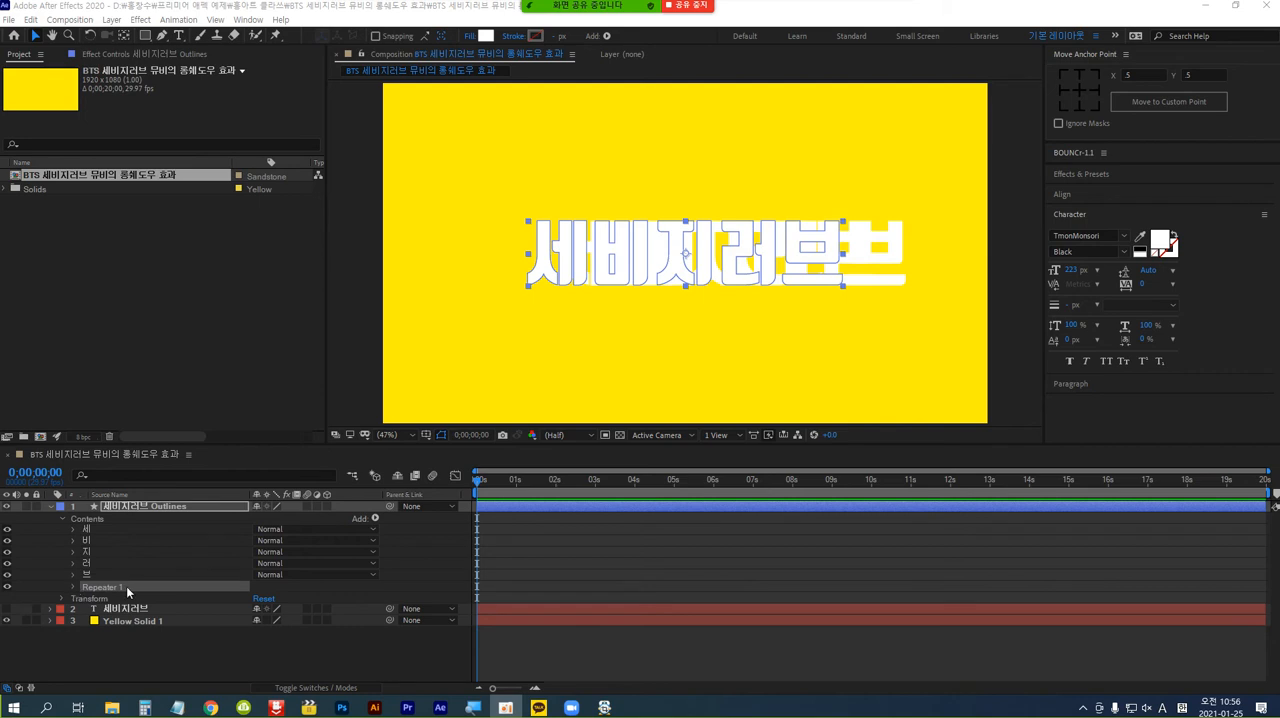
# Set the transform position of Repeater 1 to 1.0, 1.0.
pyautogui.click(72, 585)
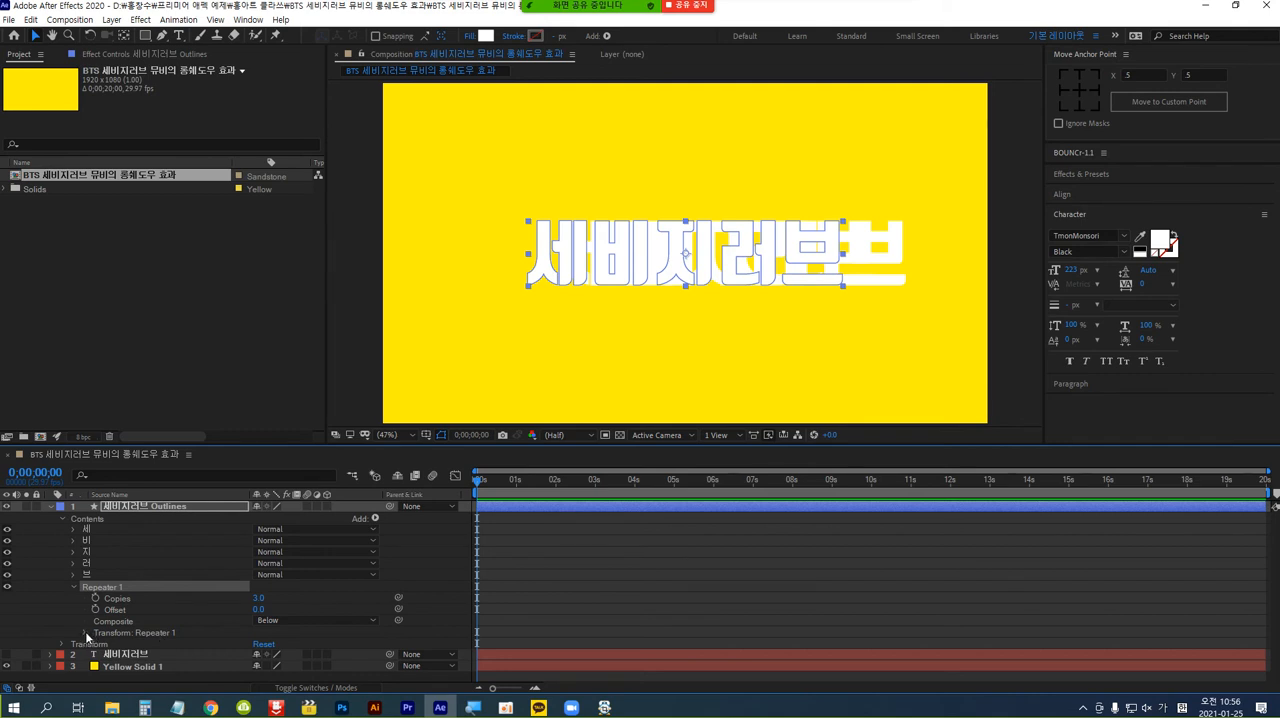
pyautogui.click(85, 632)
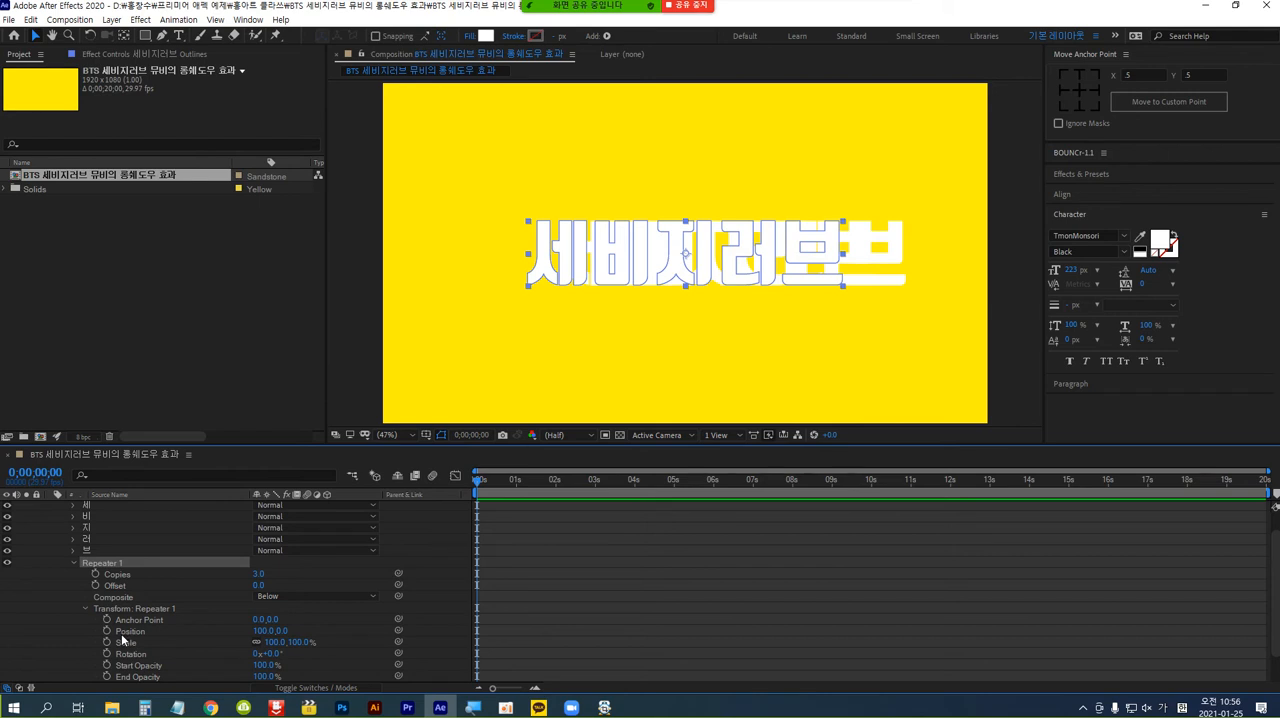
pyautogui.click(270, 631)
pyautogui.click(260, 631)
pyautogui.click(261, 632)
pyautogui.click(263, 632)
pyautogui.write('0')
pyautogui.press('Return')
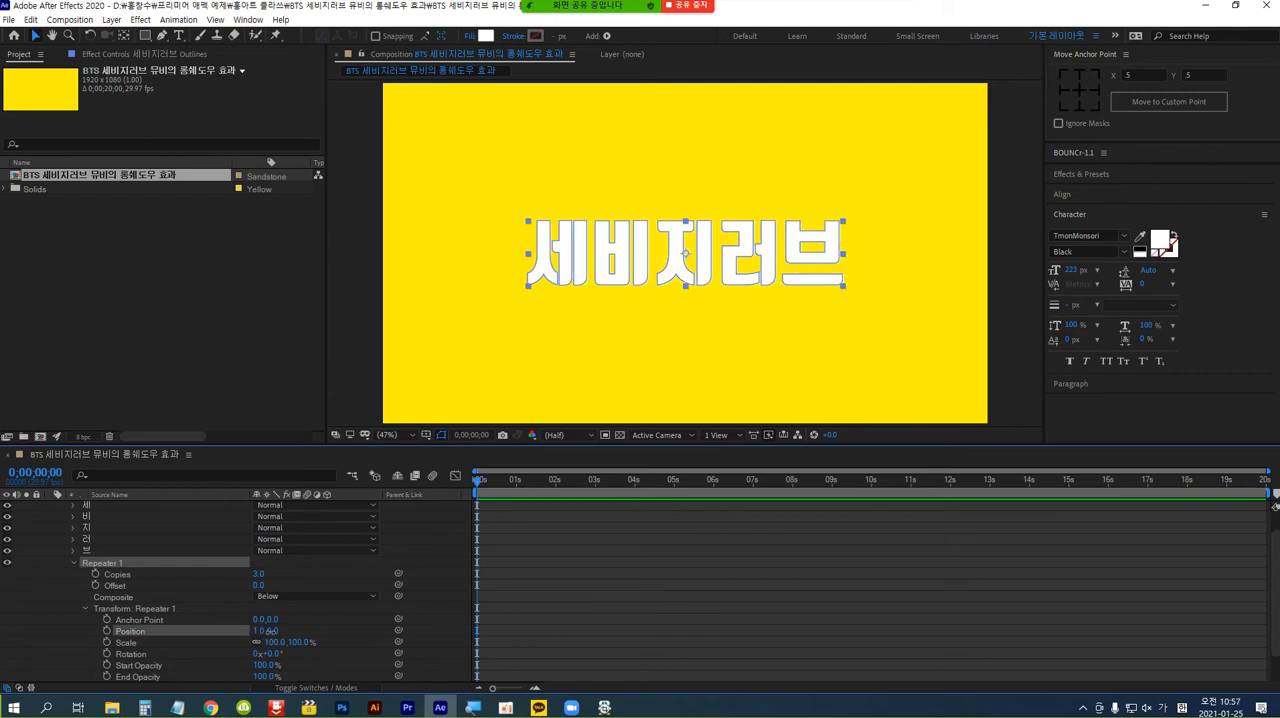
pyautogui.click(270, 631)
pyautogui.write('1')
pyautogui.press('Return')
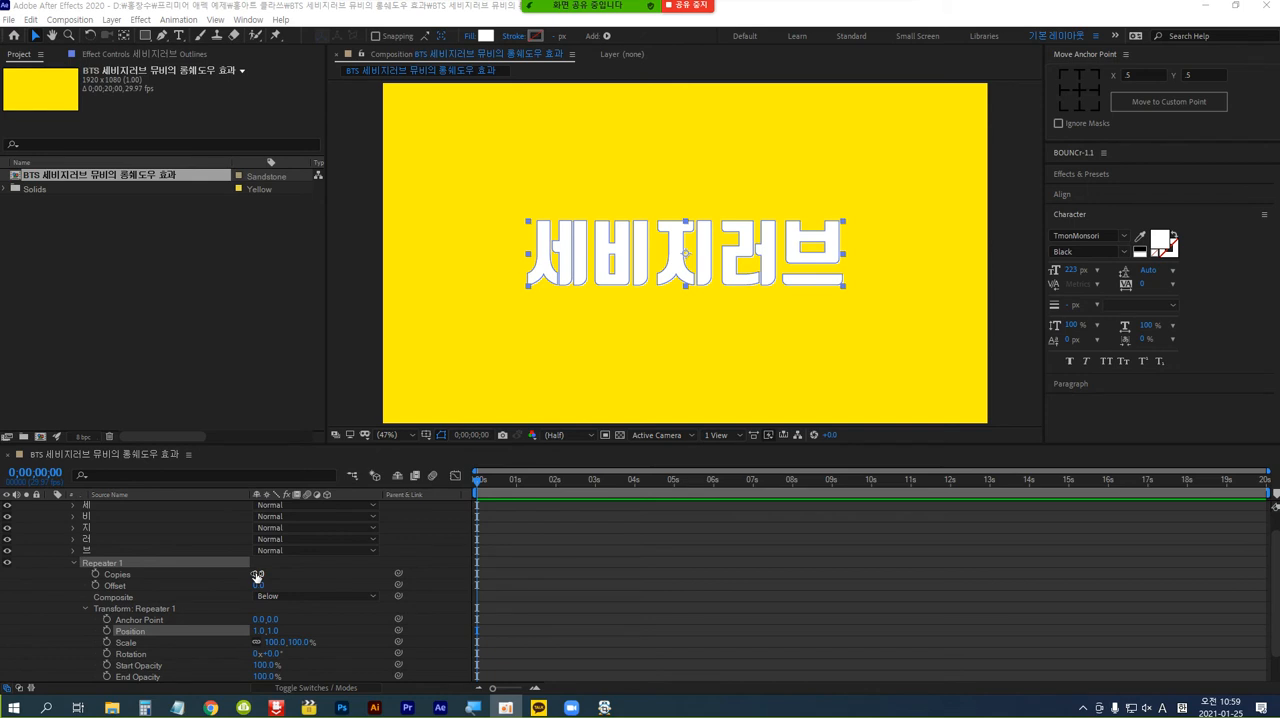
# Raise the Repeater's copies to 504 so the shadow runs out of the frame, and collapse the outlines layer.
pyautogui.moveTo(257, 576); pyautogui.dragTo(610, 586)
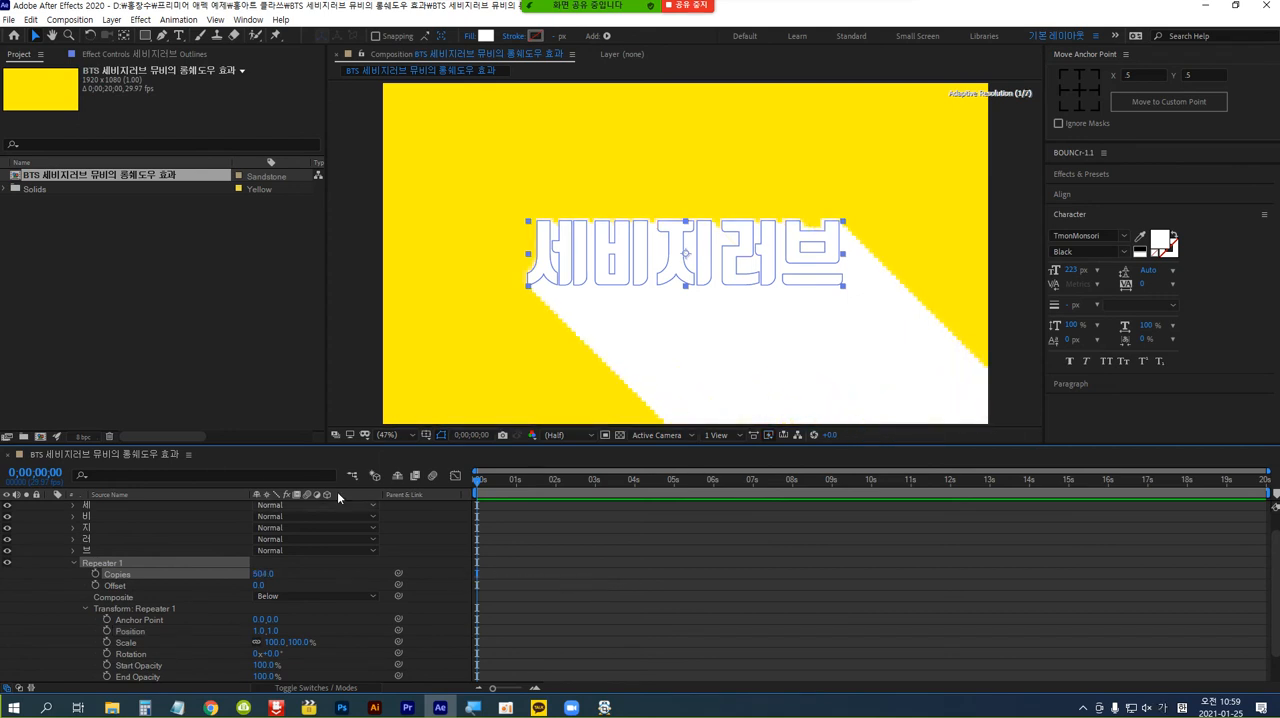
pyautogui.scroll(2, 296, 527)
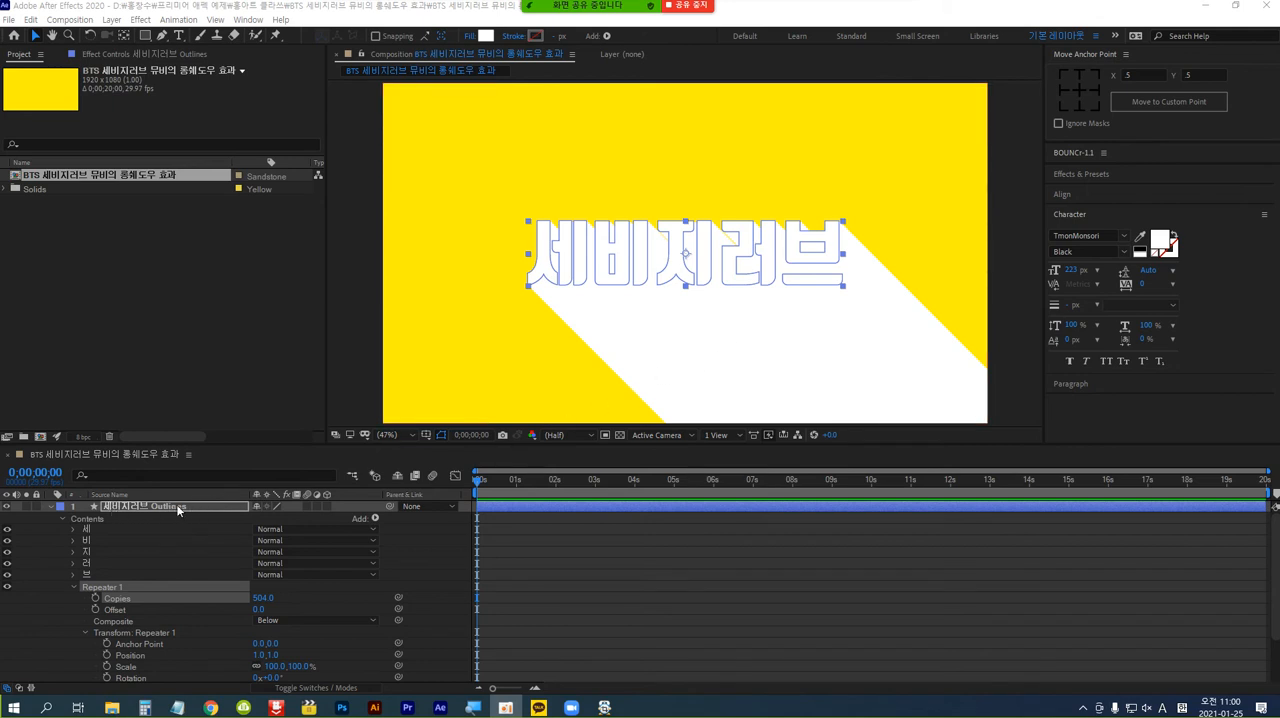
pyautogui.click(50, 507)
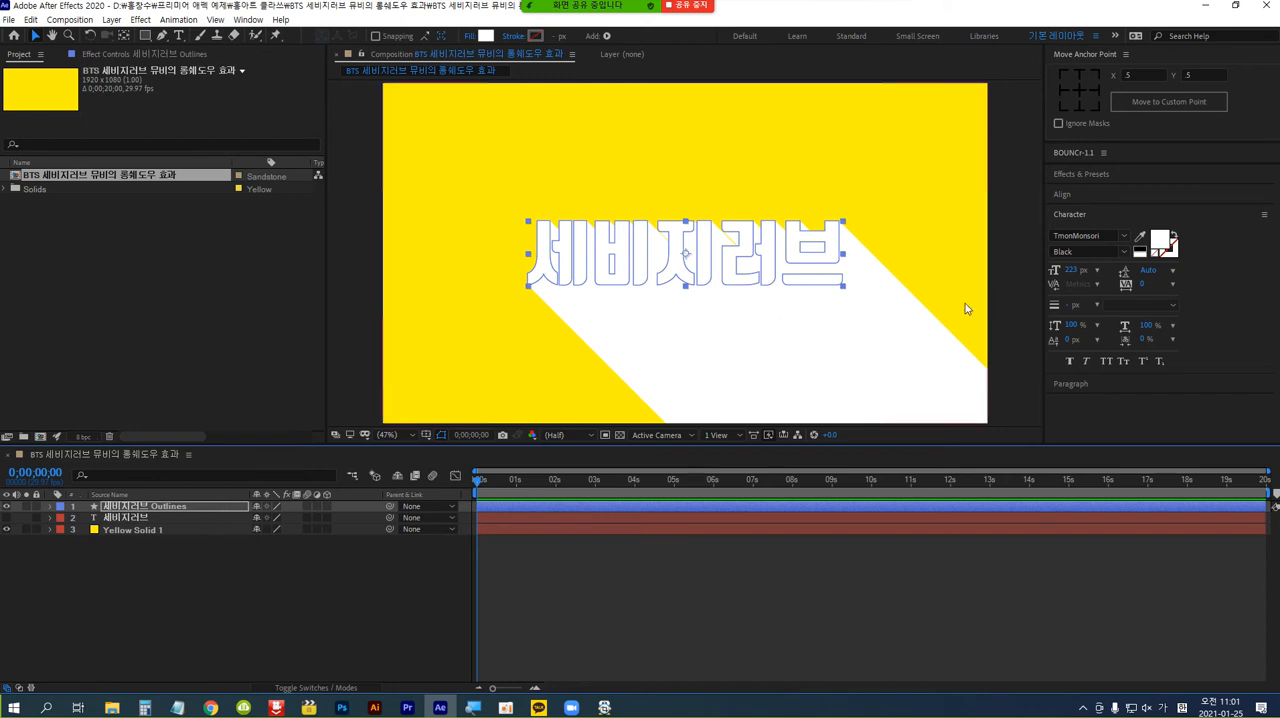
# Find the Fill effect and apply it to the "세비지러브 Outlines" layer.
pyautogui.click(1132, 176)
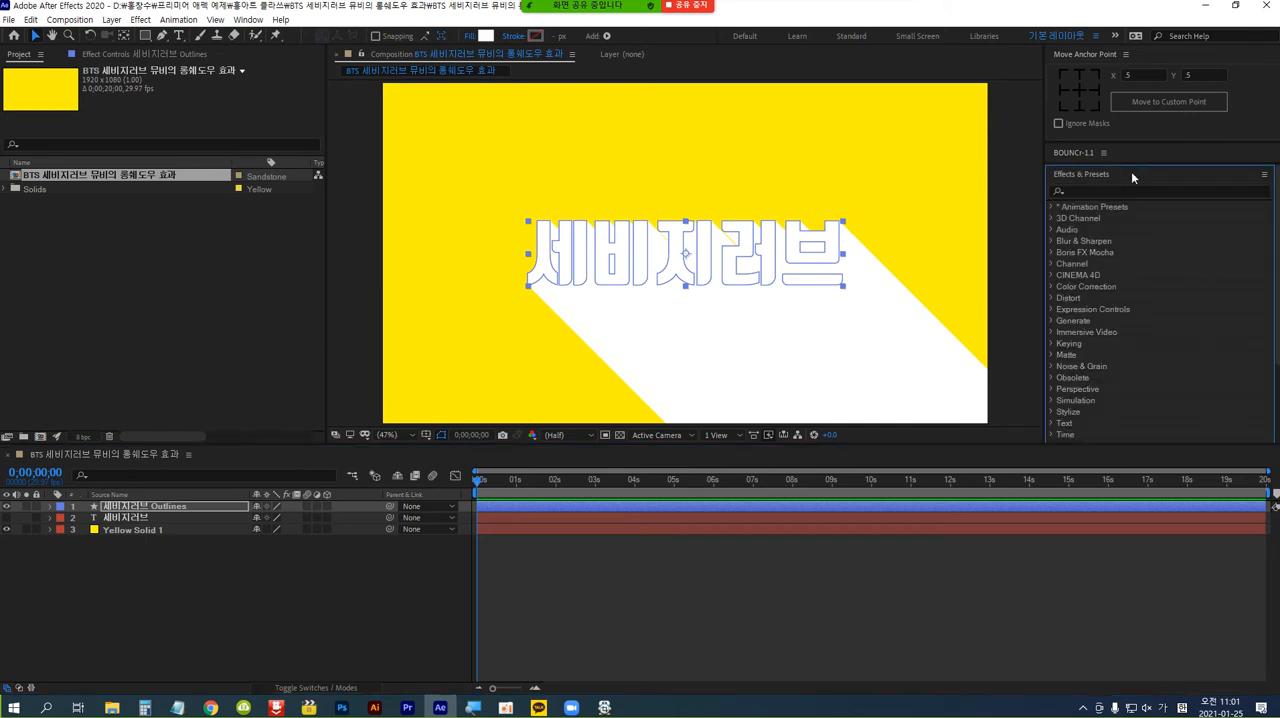
pyautogui.click(1123, 190)
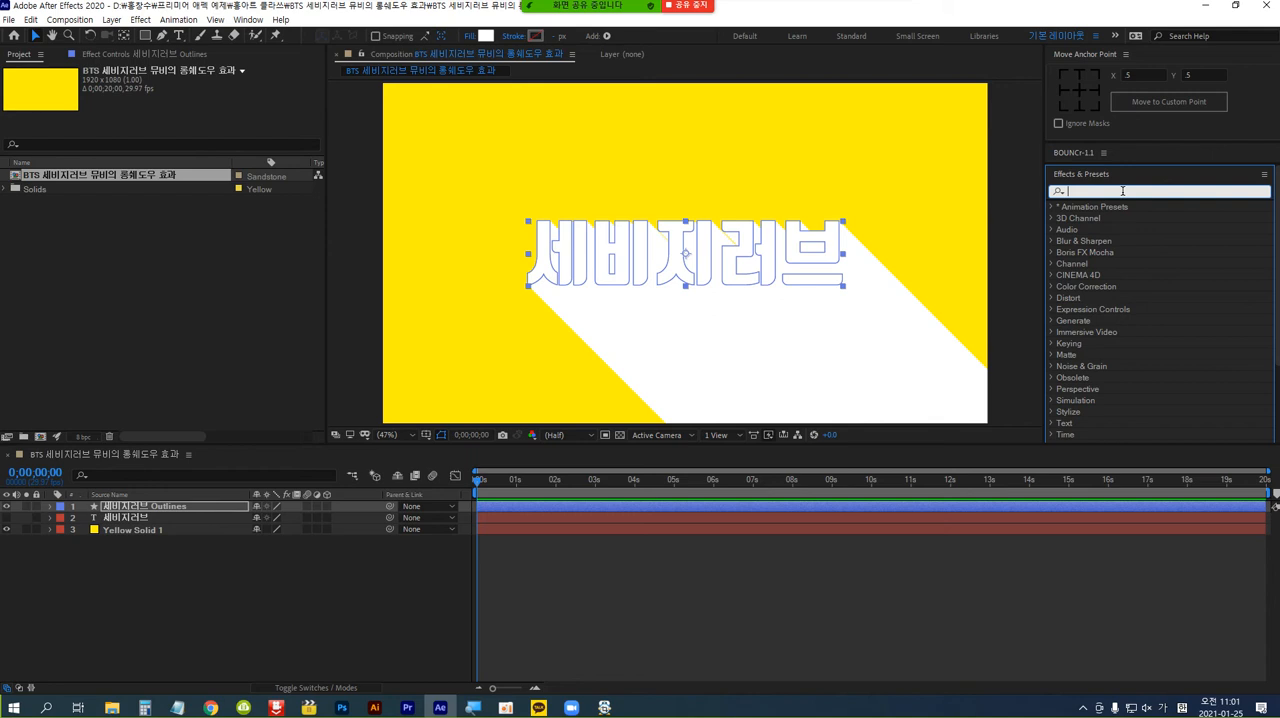
pyautogui.write('fill')
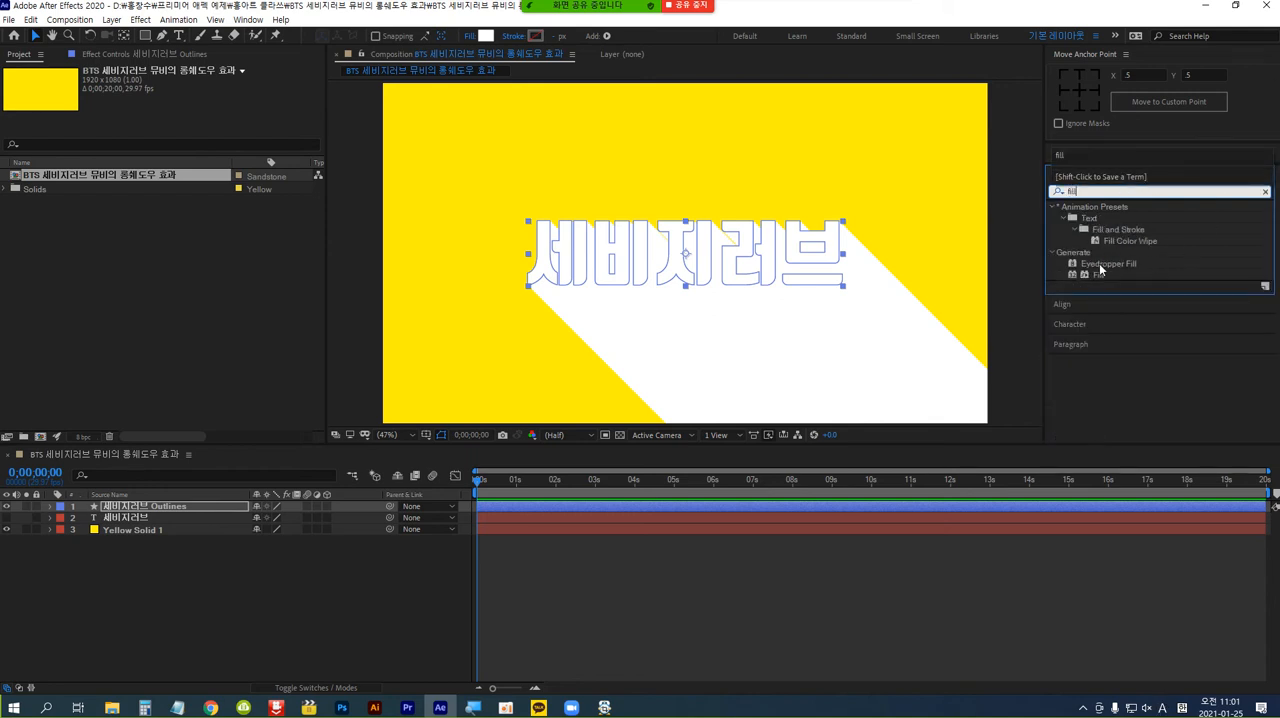
pyautogui.click(1110, 273)
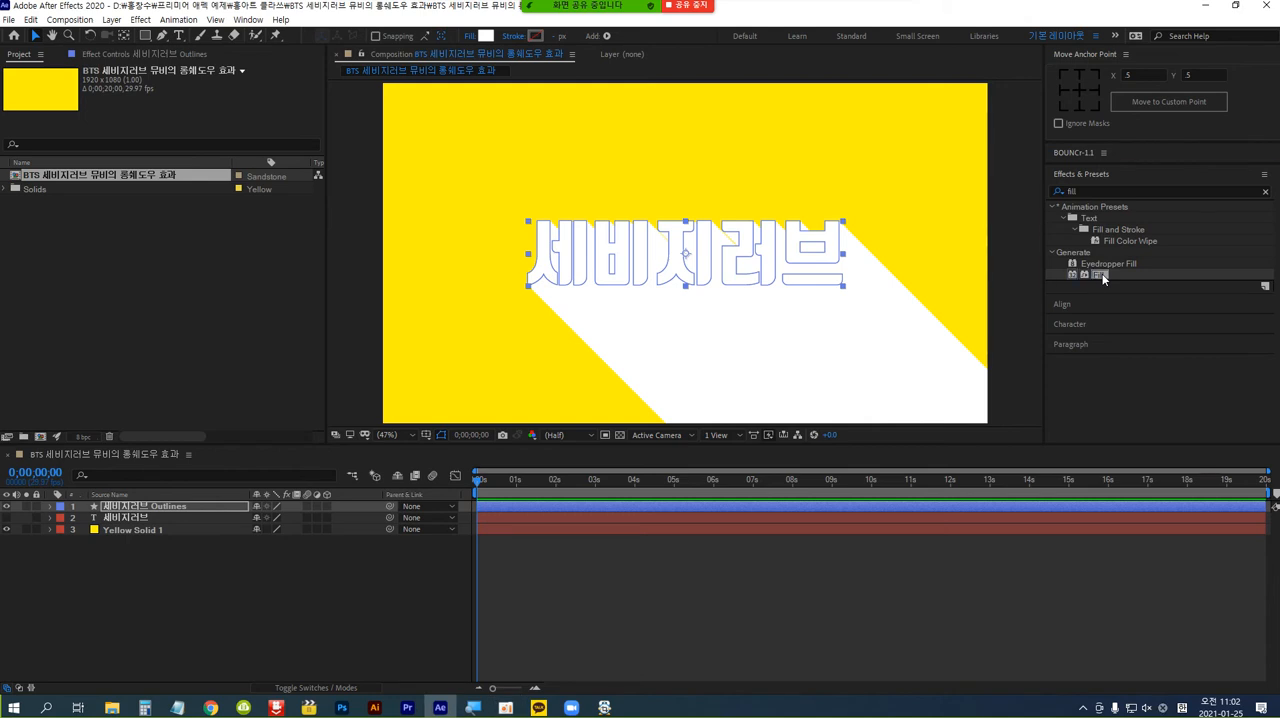
pyautogui.moveTo(1101, 275); pyautogui.dragTo(860, 390)
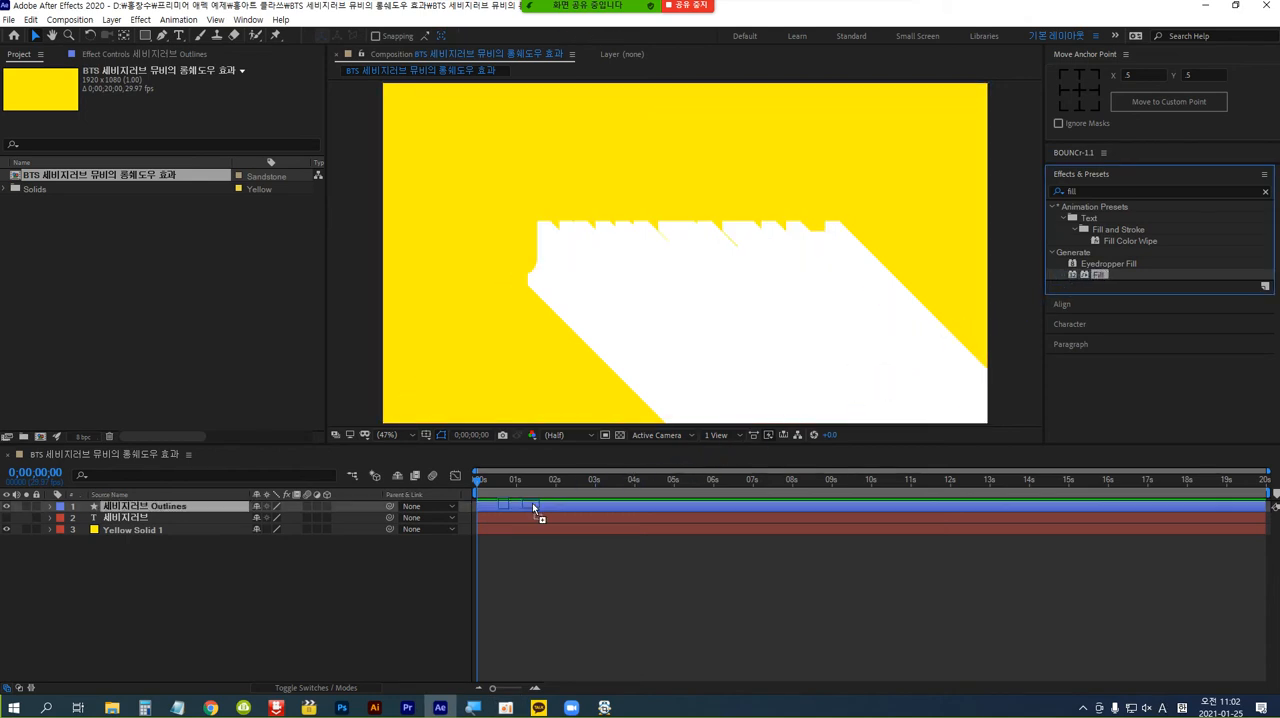
pyautogui.click(134, 508)
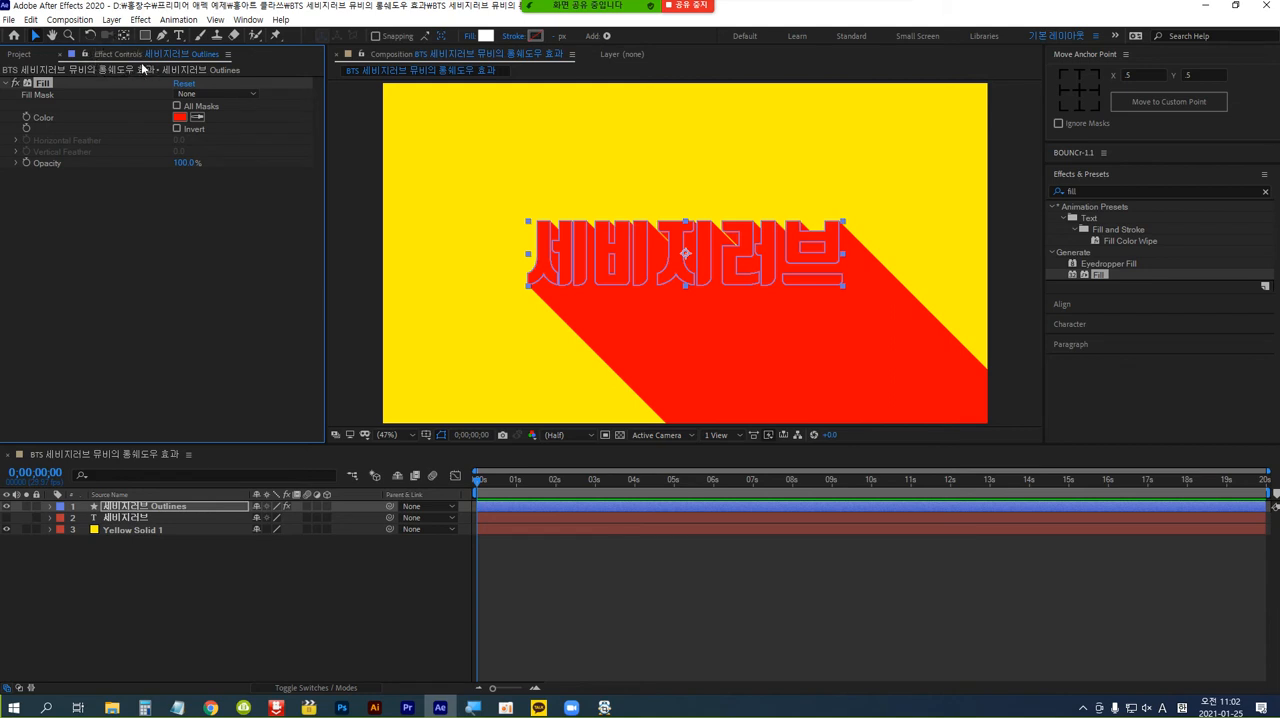
# Set the Fill effect's colour to medium grey (939393) and keep its opacity at 100%.
pyautogui.click(181, 121)
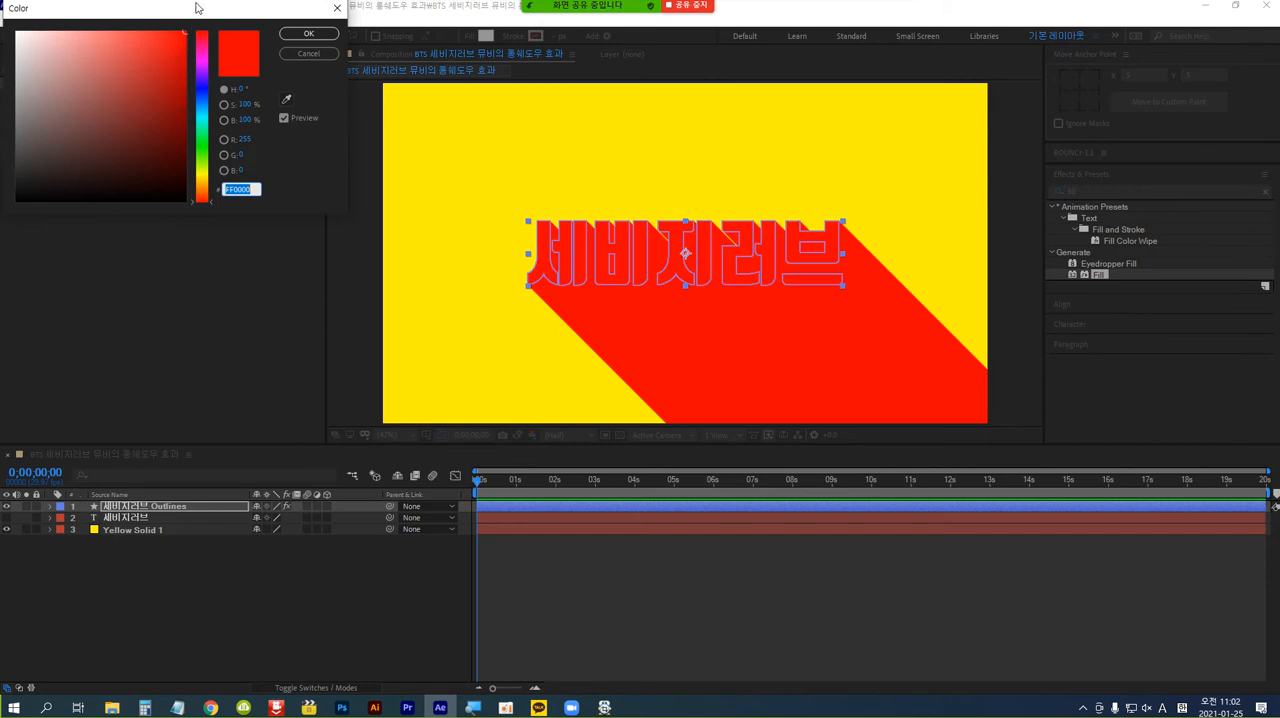
pyautogui.moveTo(196, 10); pyautogui.dragTo(338, 181)
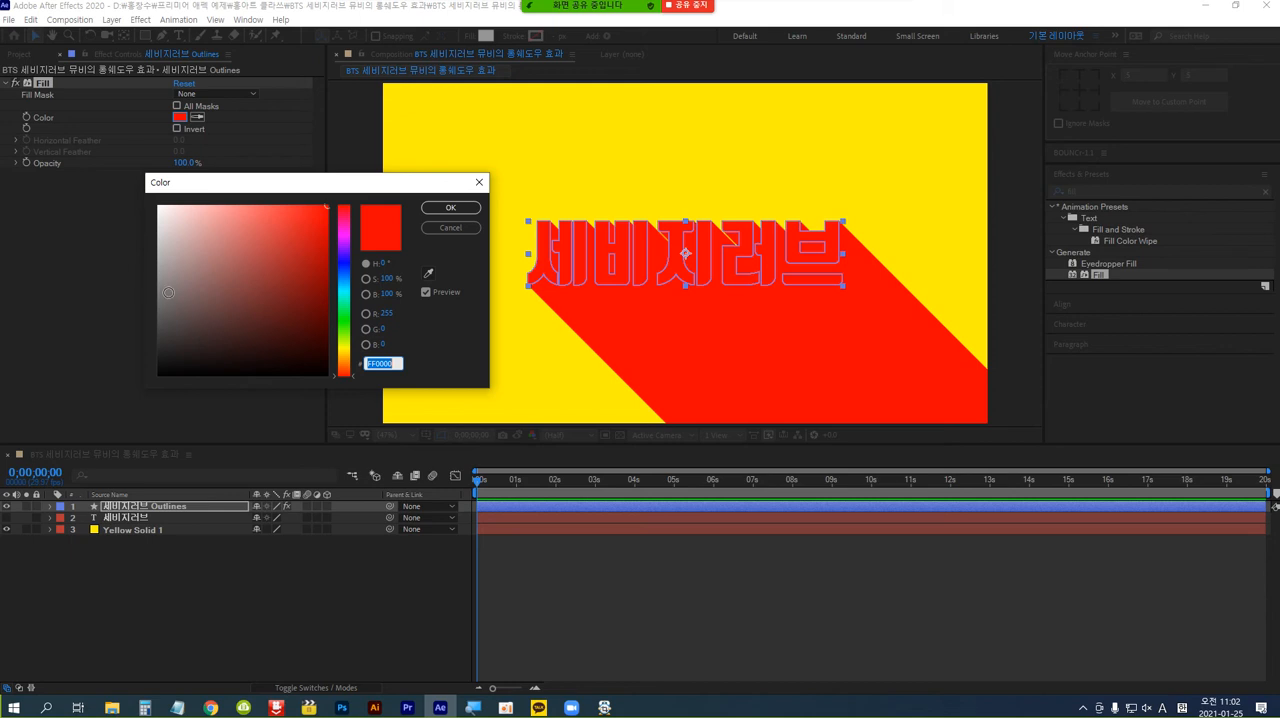
pyautogui.moveTo(168, 292)
pyautogui.mouseDown()
pyautogui.moveTo(153, 292)
pyautogui.moveTo(156, 277)
pyautogui.mouseUp()
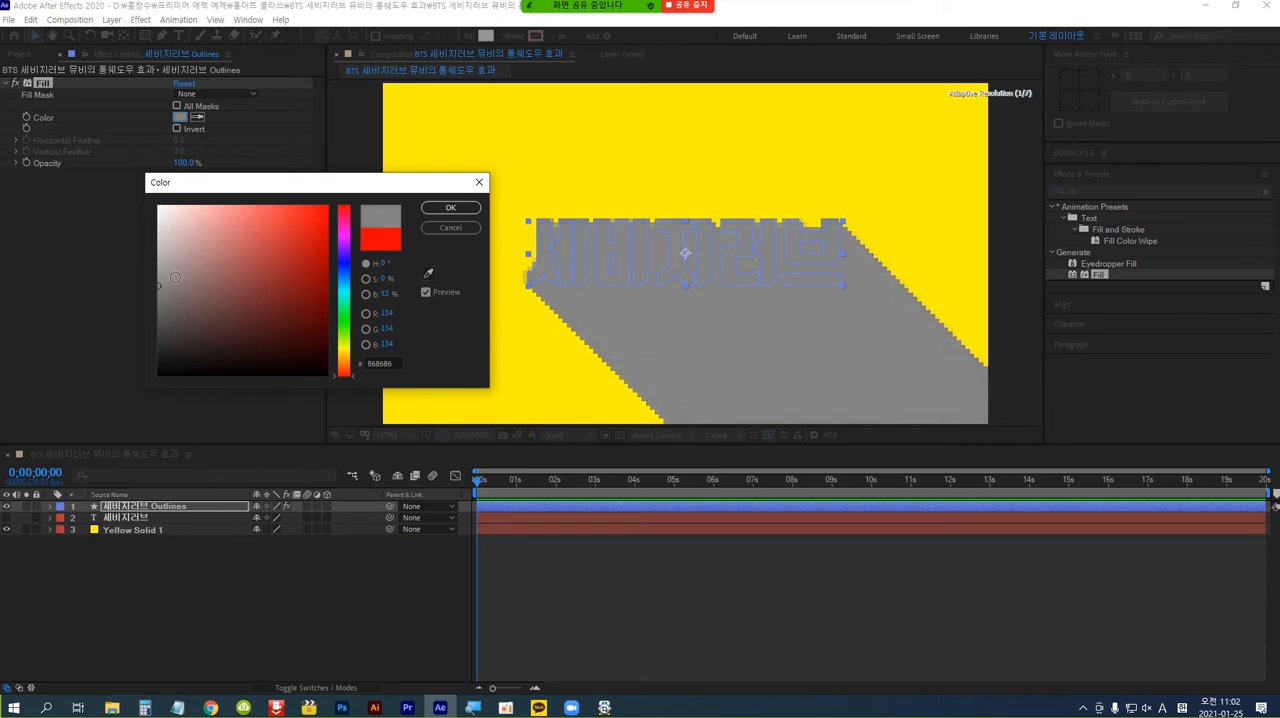
pyautogui.click(450, 207)
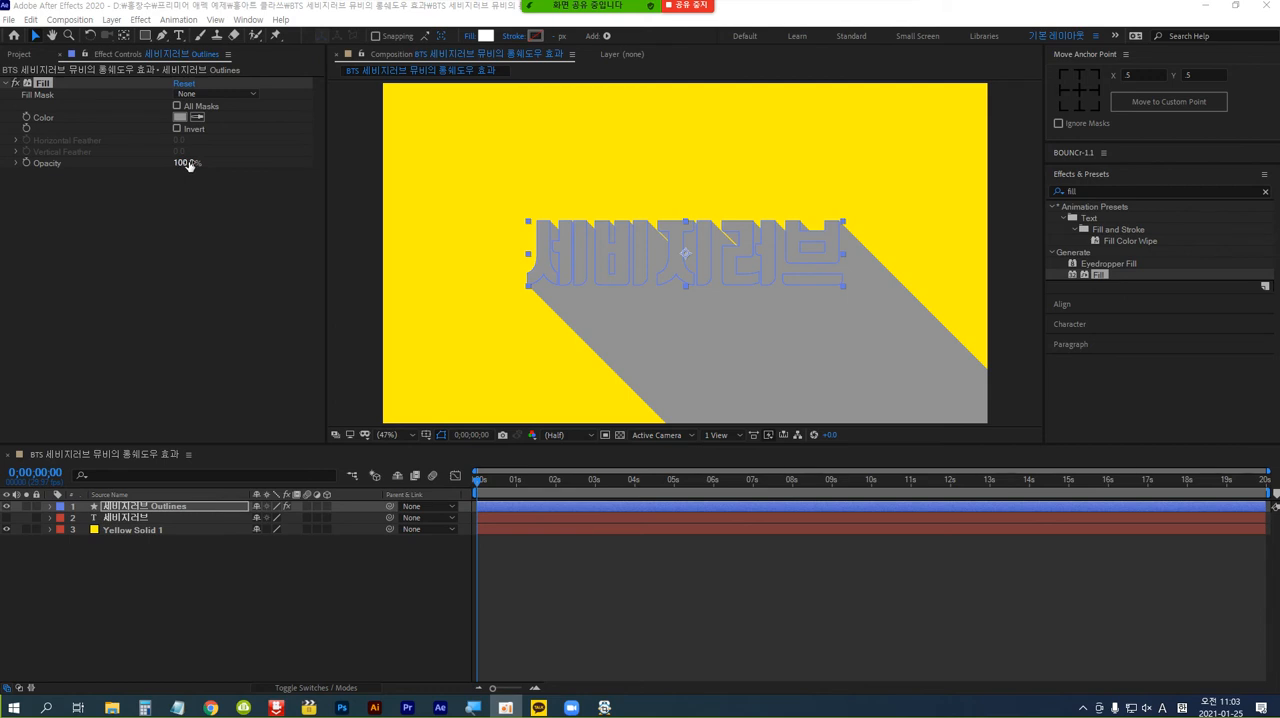
pyautogui.moveTo(189, 165); pyautogui.dragTo(254, 164)
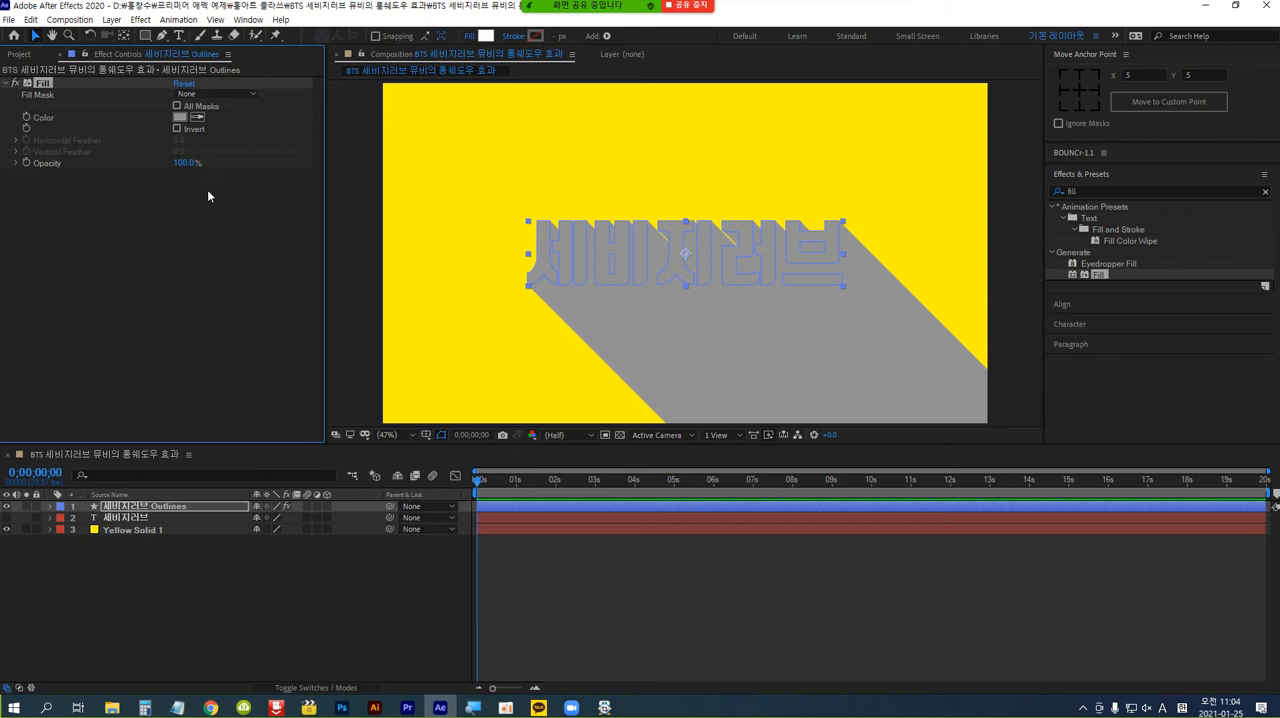
# Make the original "세비지러브" text layer visible and move it above the outlines layer.
pyautogui.click(157, 516)
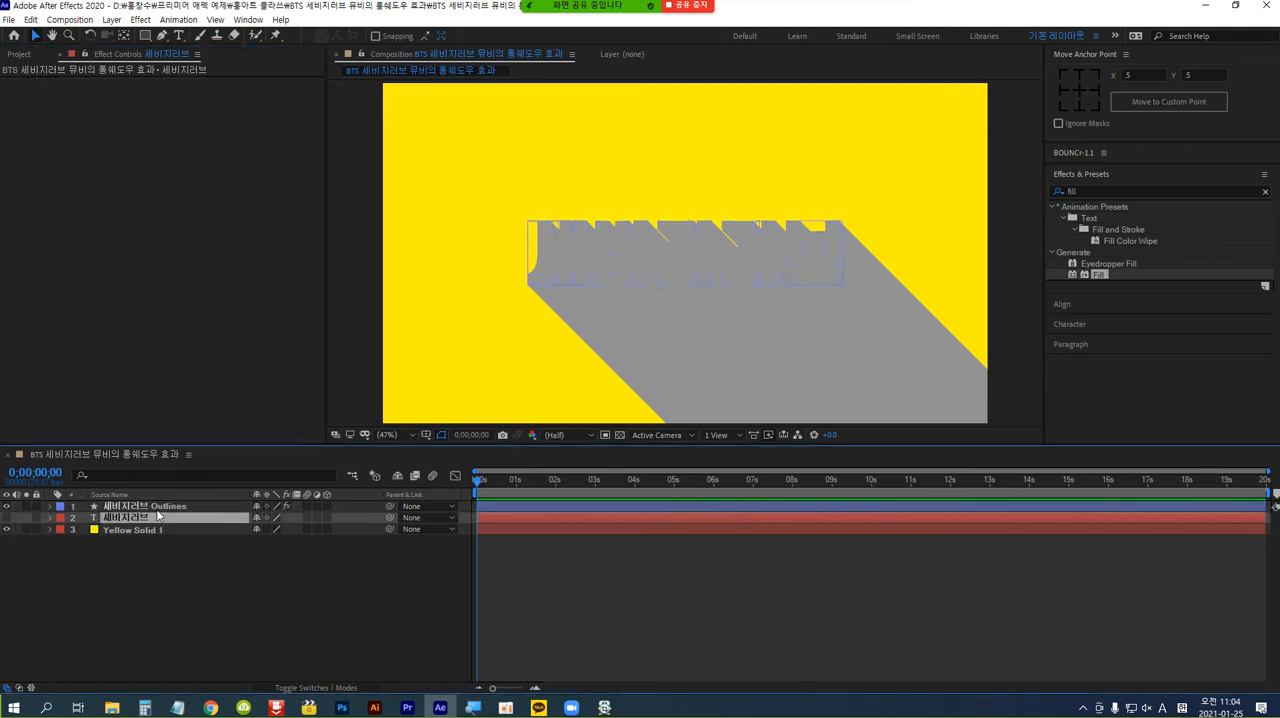
pyautogui.click(7, 519)
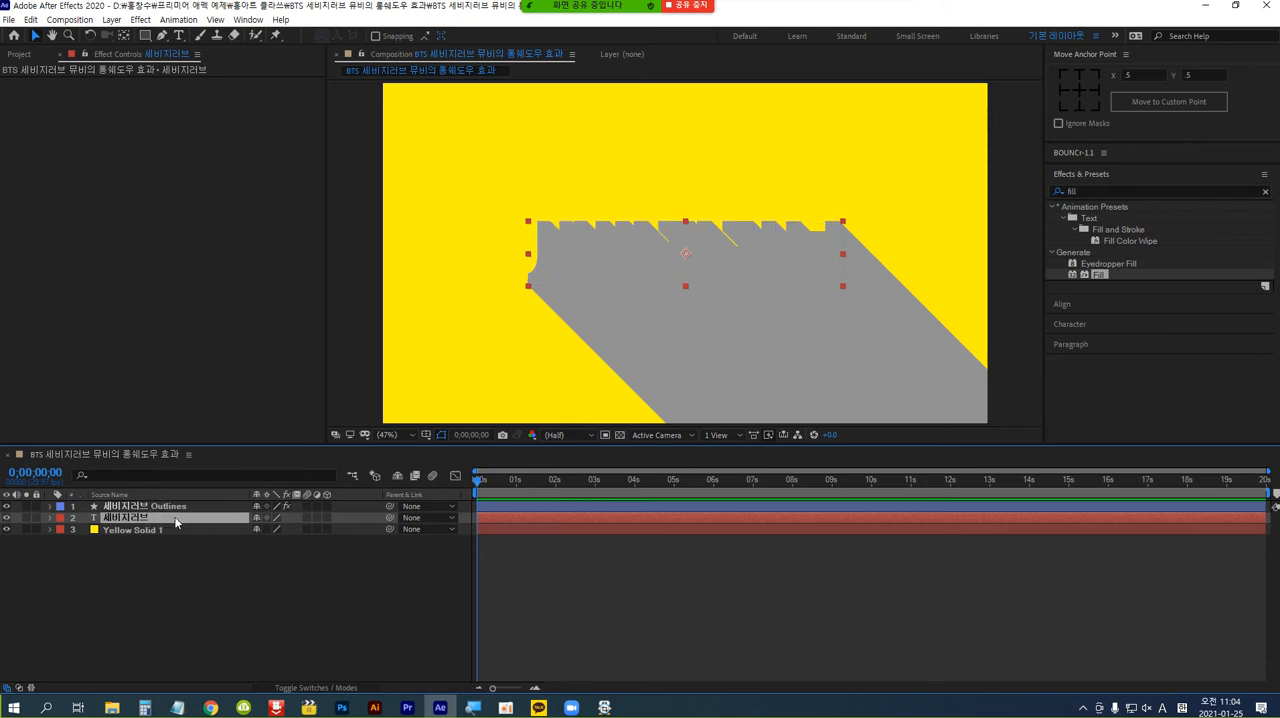
pyautogui.moveTo(175, 521); pyautogui.dragTo(175, 508)
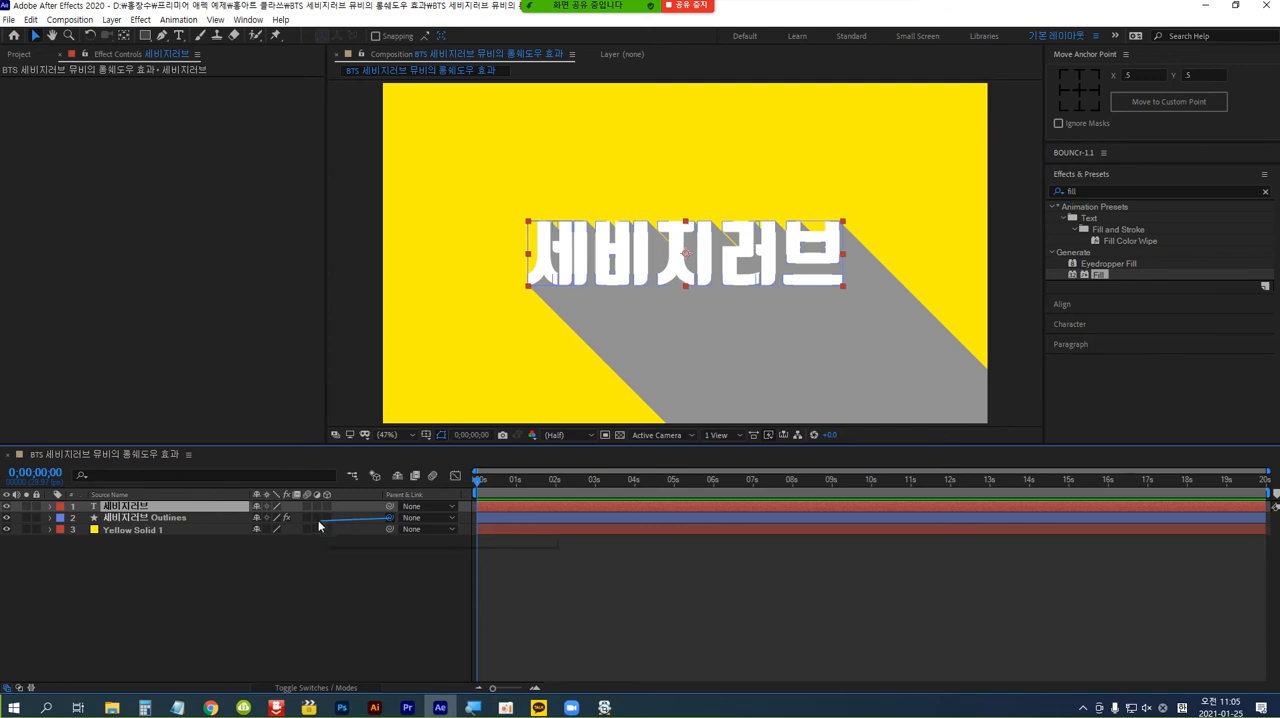
# Parent the "세비지러브 Outlines" layer to the "세비지러브" text layer.
pyautogui.moveTo(390, 520); pyautogui.dragTo(152, 511)
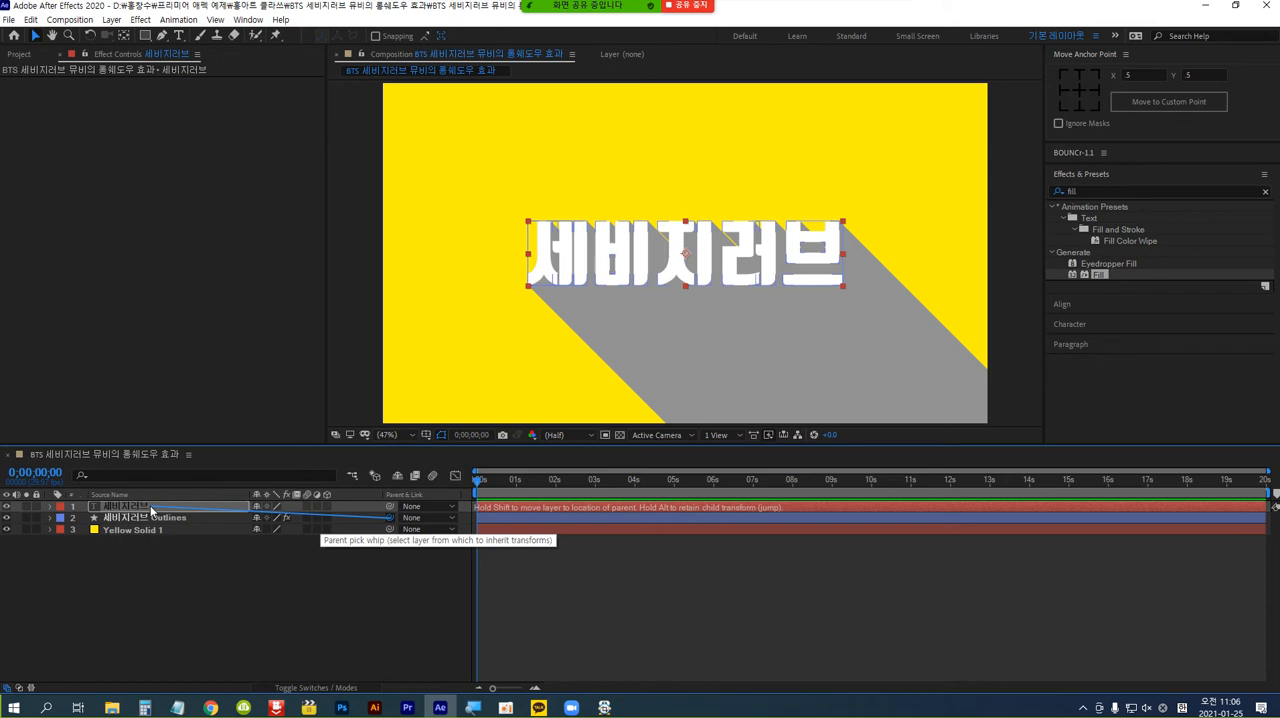
pyautogui.moveTo(152, 511); pyautogui.dragTo(152, 511)
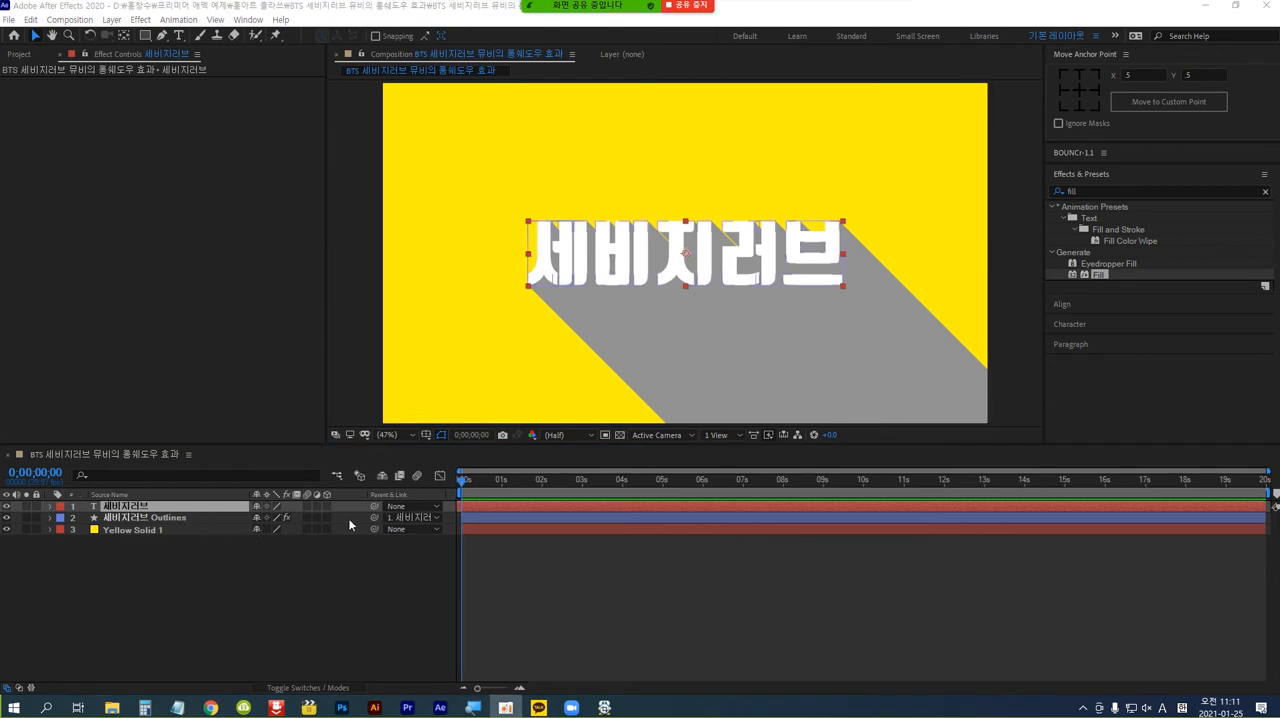
pyautogui.click(287, 518)
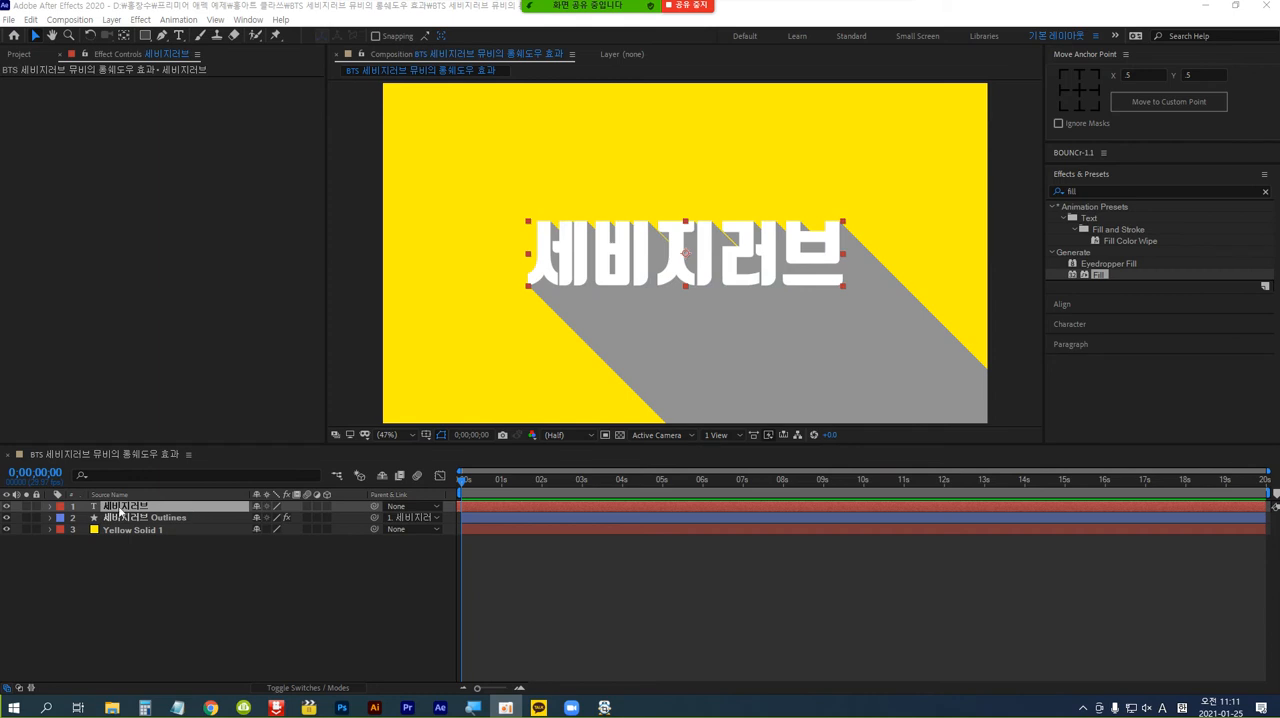
# Set a Position keyframe on the "세비지러브" text layer at 0 seconds.
pyautogui.click(186, 506)
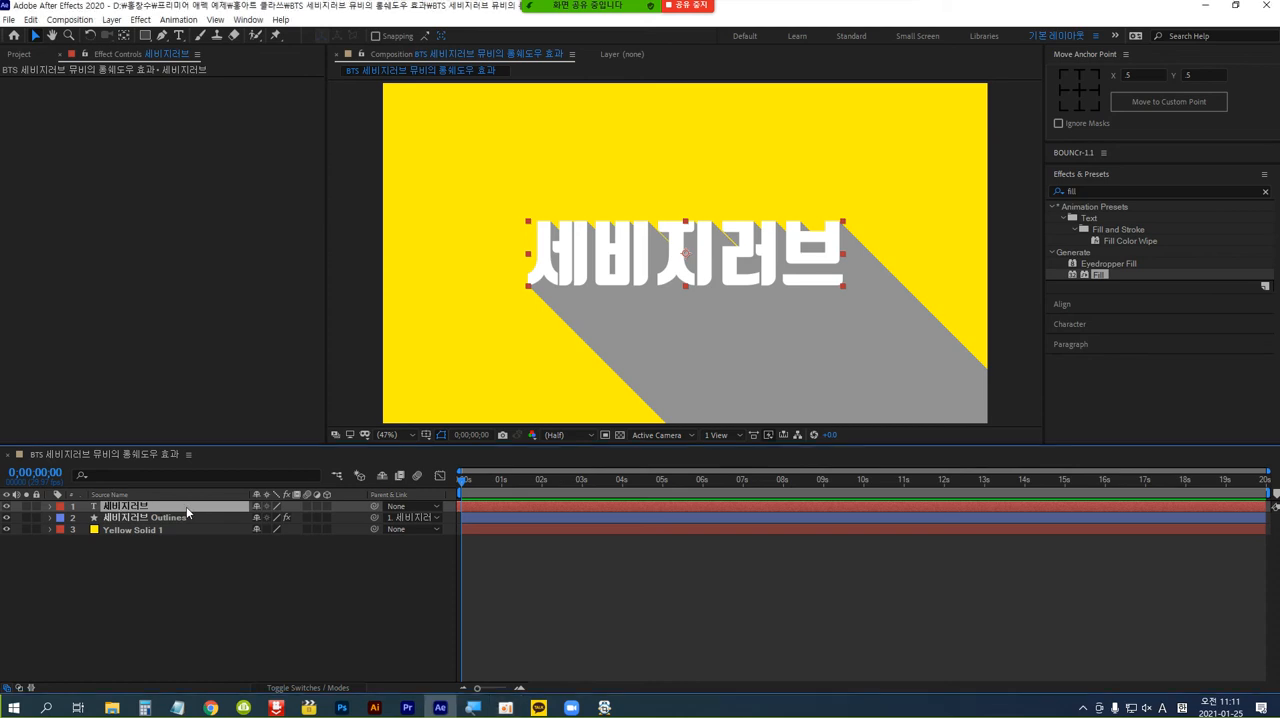
pyautogui.press('p')
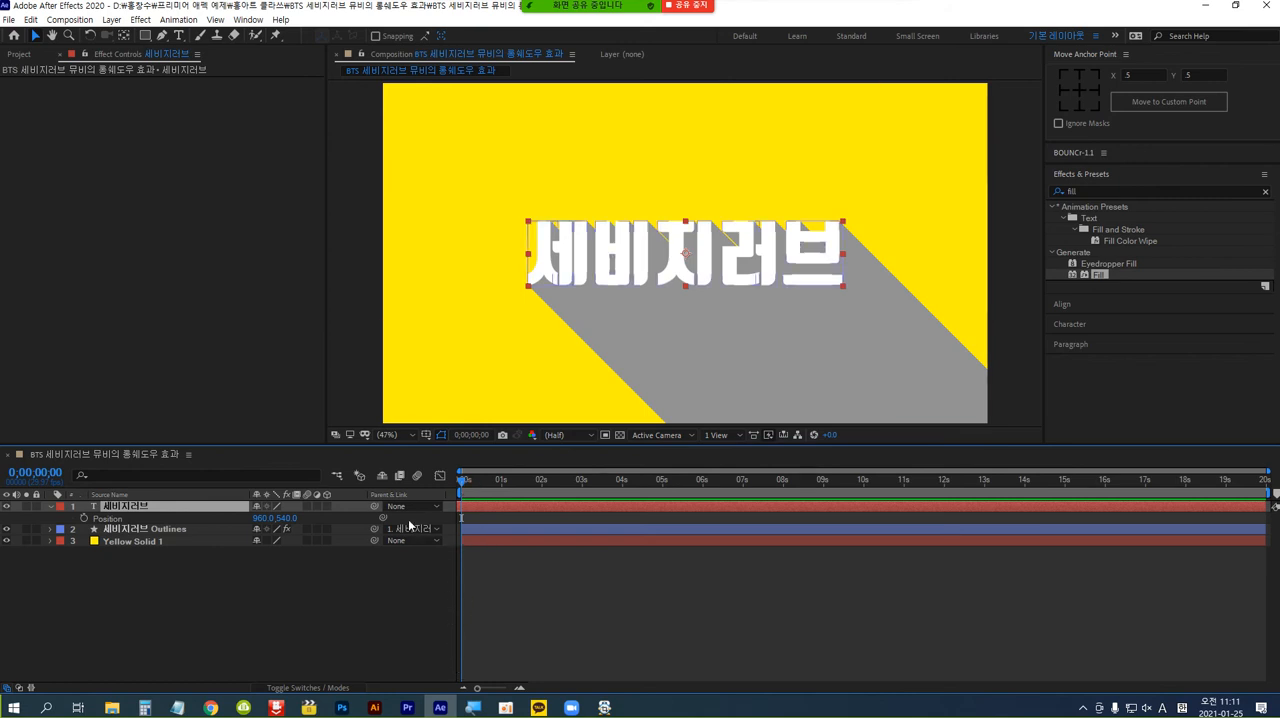
pyautogui.click(84, 517)
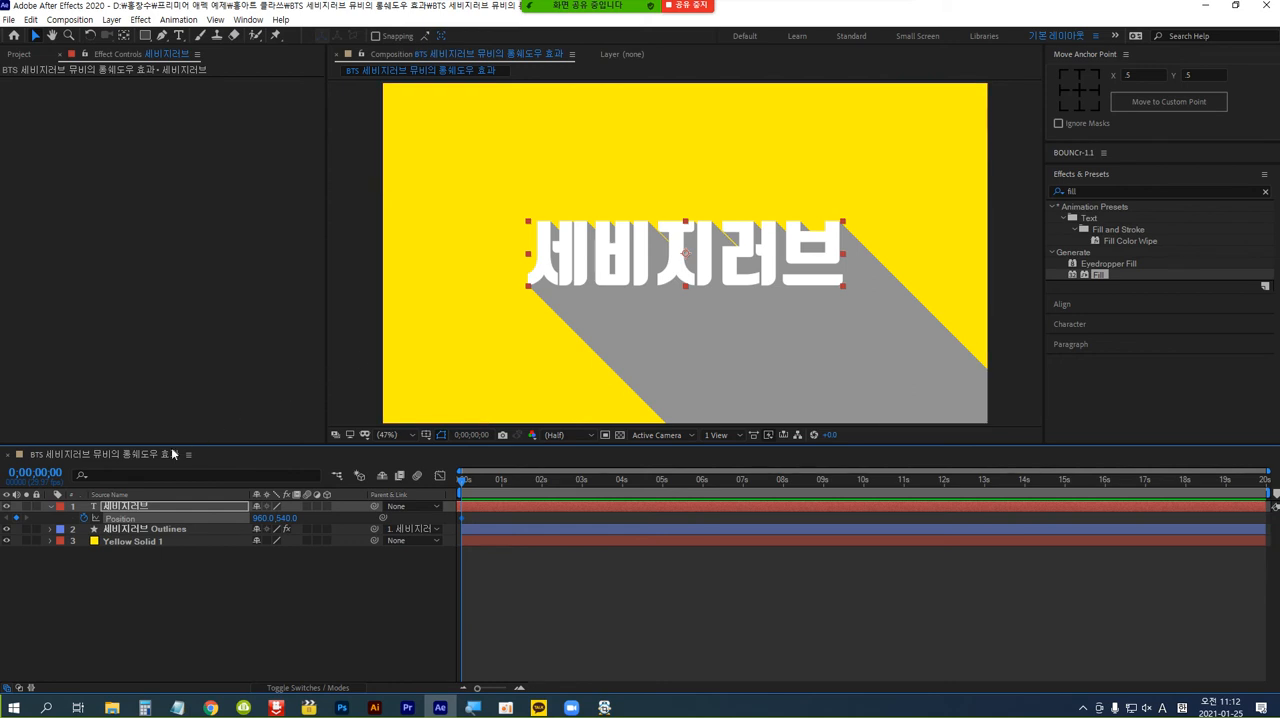
# At 2 seconds, move the text diagonally down and right out of the frame, to about 1751, 1193.
pyautogui.click(52, 474)
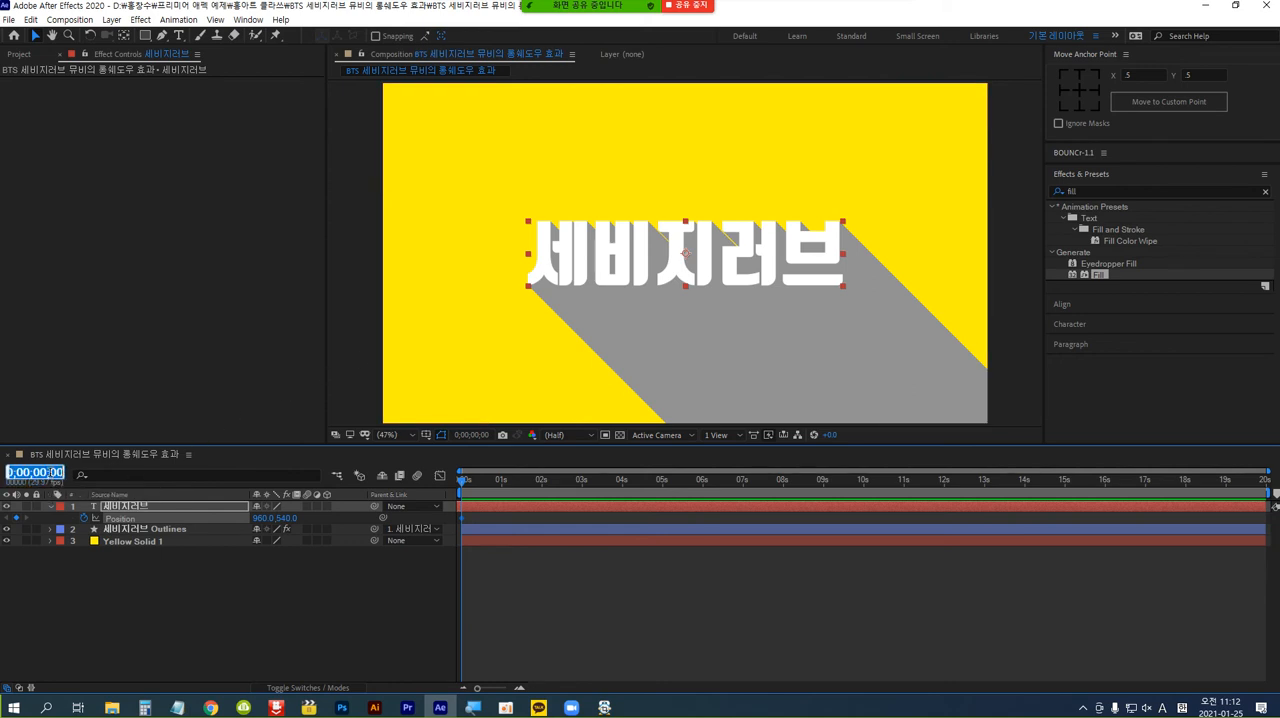
pyautogui.write('200')
pyautogui.press('Return')
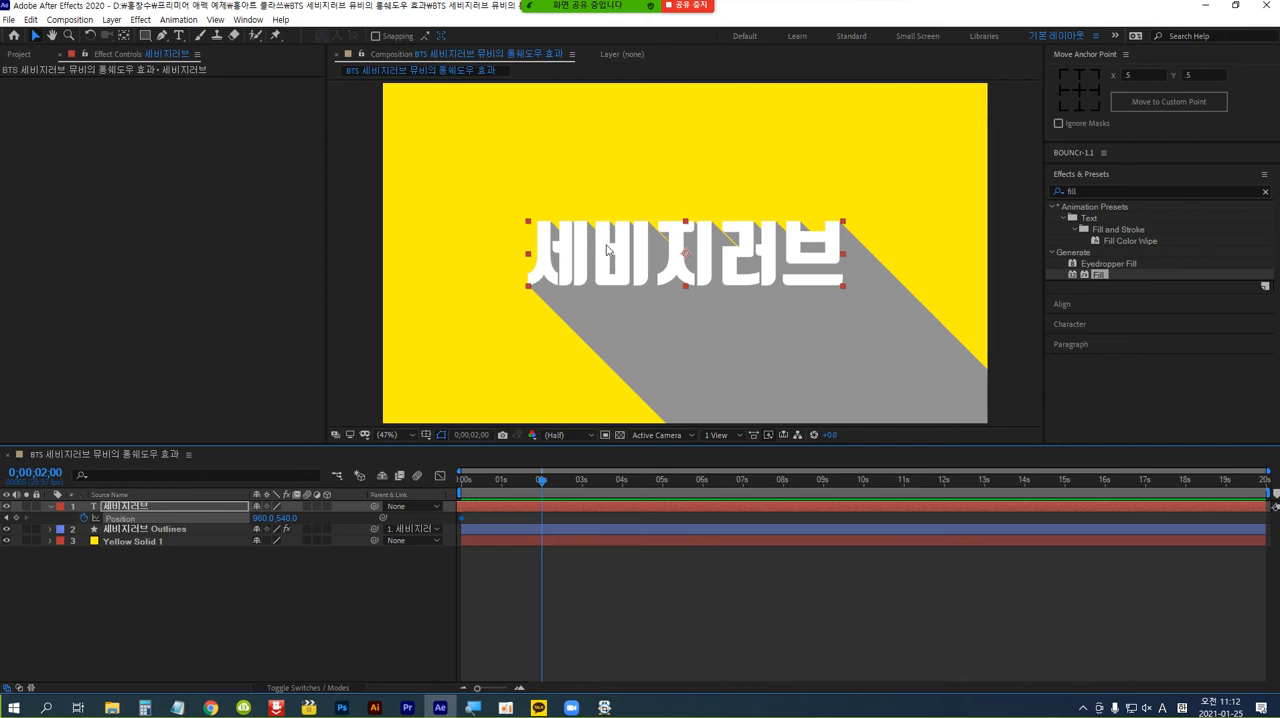
pyautogui.moveTo(608, 249); pyautogui.dragTo(759, 386)
pyautogui.moveTo(776, 404); pyautogui.dragTo(854, 457)
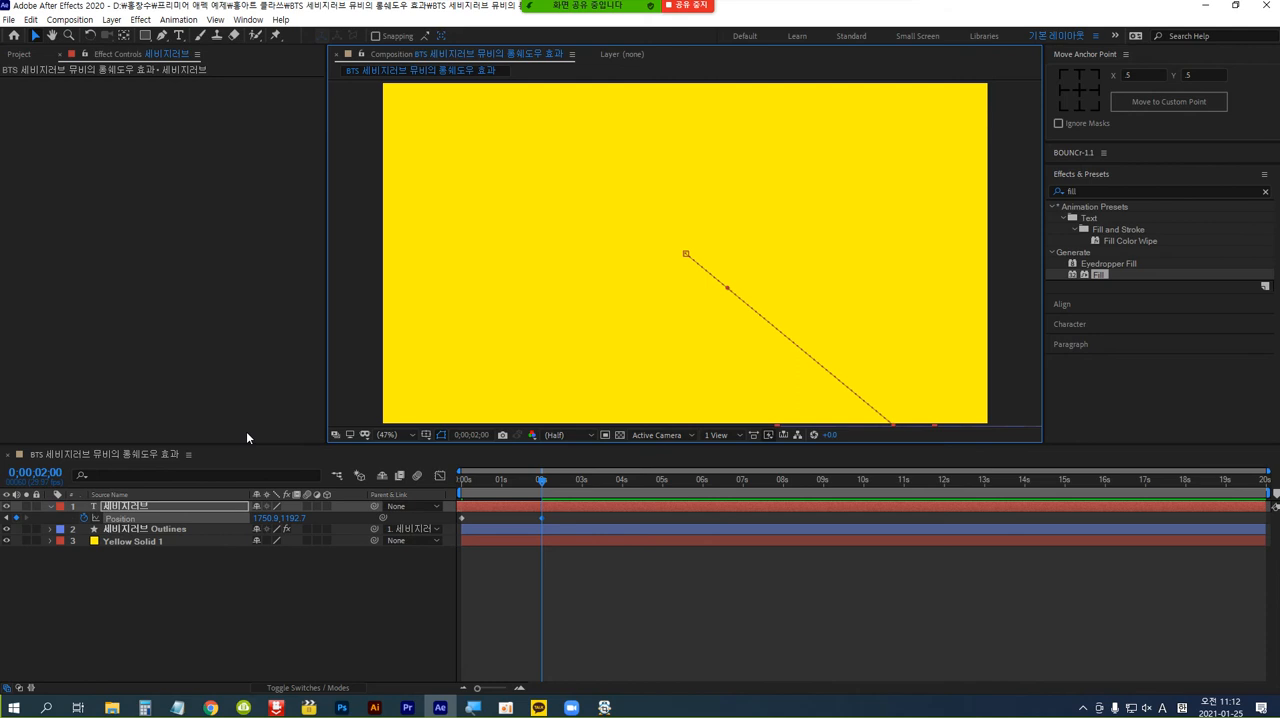
# Preview the text's position animation from the start of the composition.
pyautogui.press('Home')
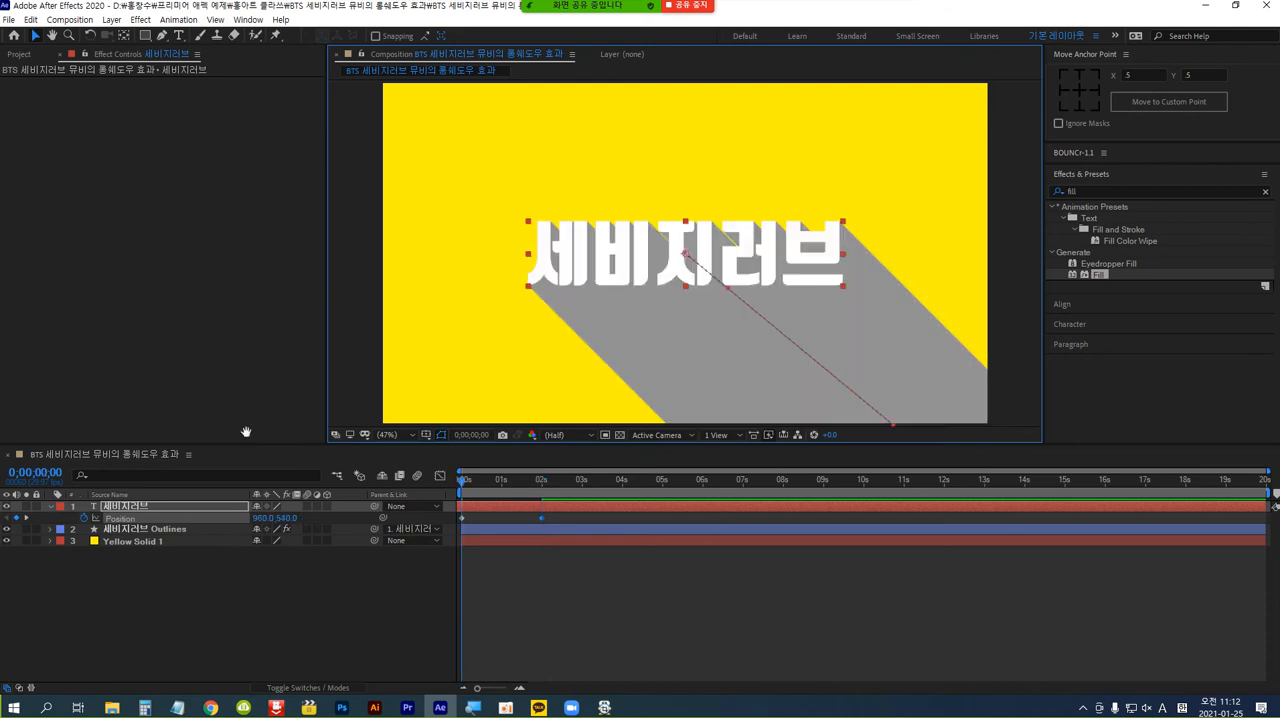
pyautogui.press('space')
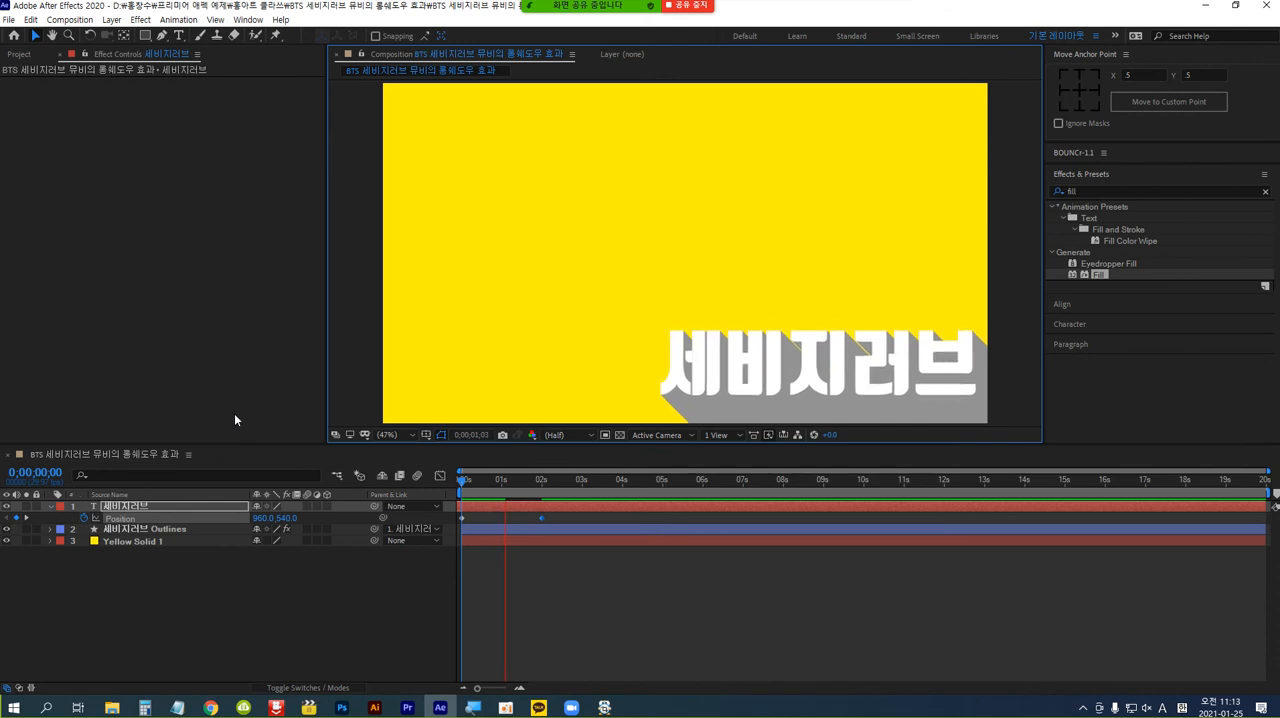
pyautogui.press('space')
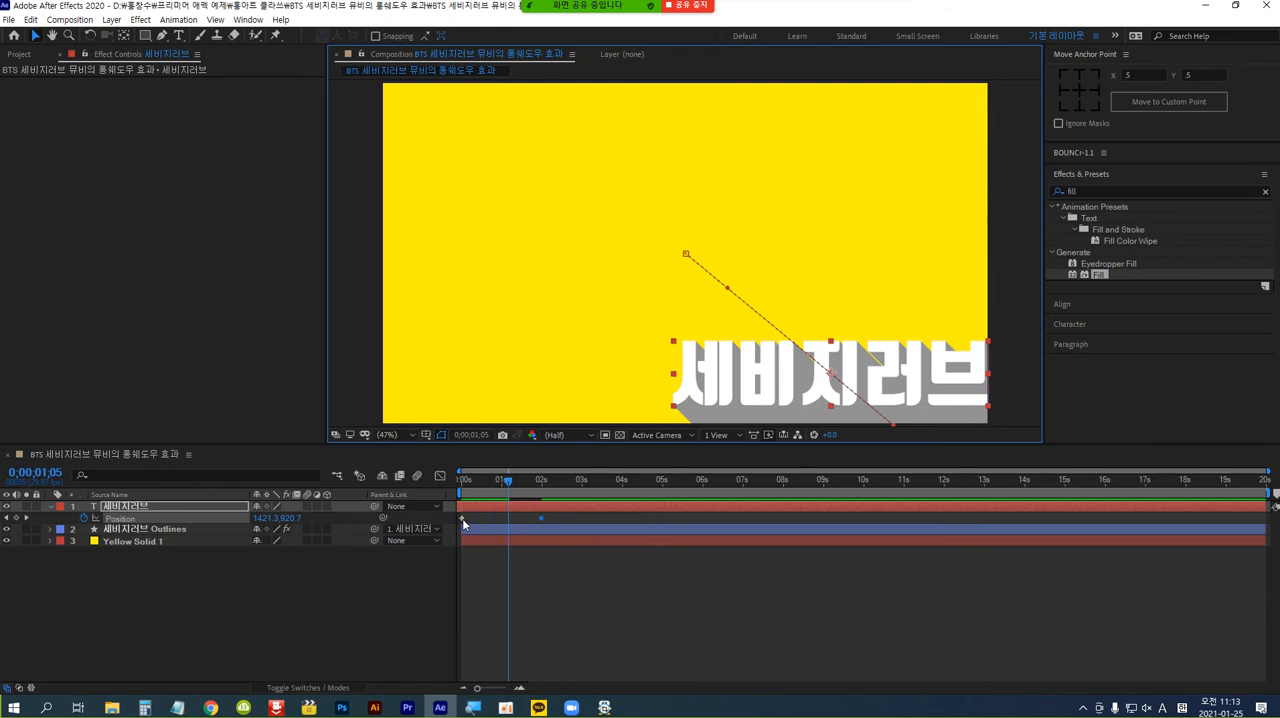
# Swap the text layer's two Position keyframes so the off-frame position falls at 0 seconds and the centred position at 2 seconds.
pyautogui.moveTo(463, 522); pyautogui.dragTo(576, 521)
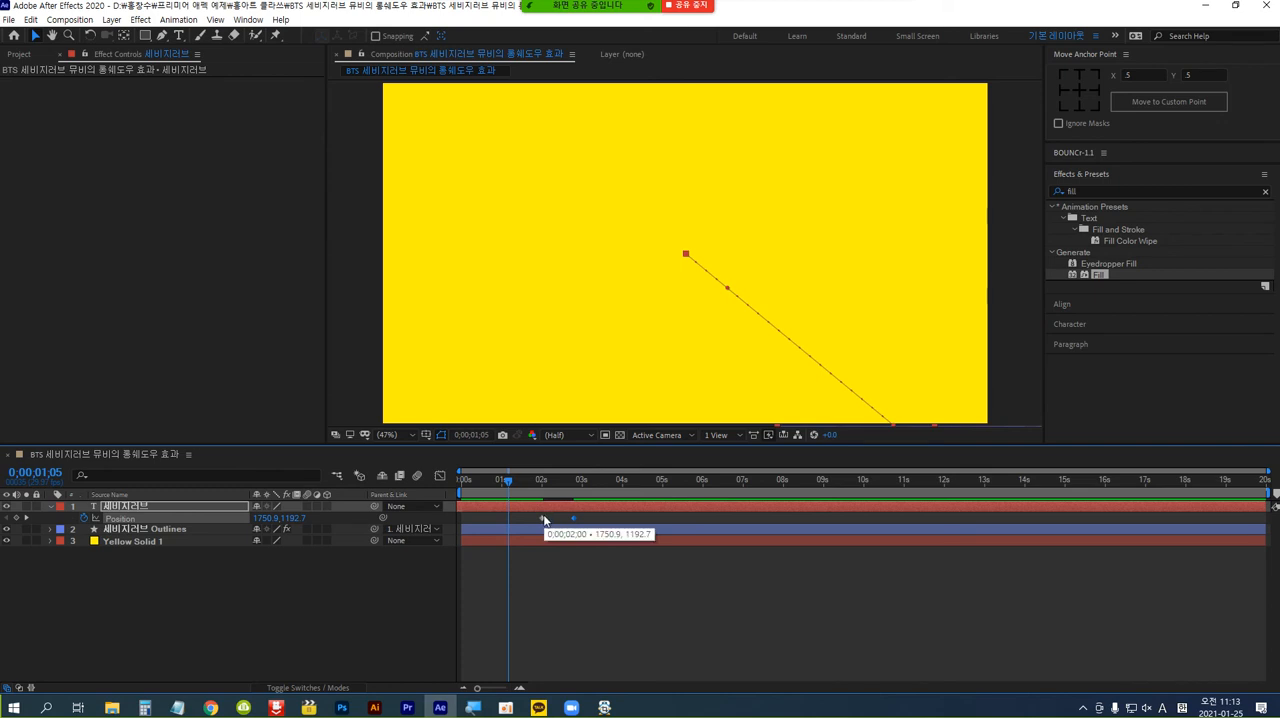
pyautogui.moveTo(542, 521); pyautogui.dragTo(467, 527)
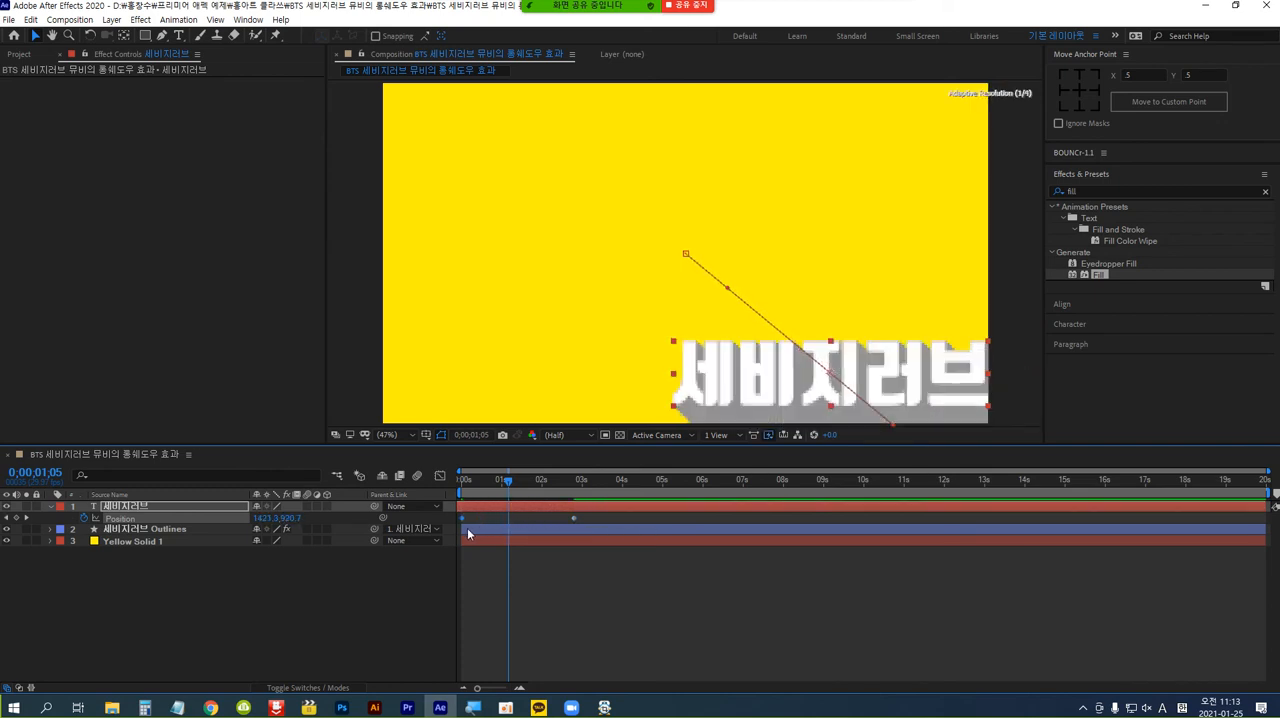
pyautogui.click(574, 520)
pyautogui.moveTo(574, 518); pyautogui.dragTo(542, 520)
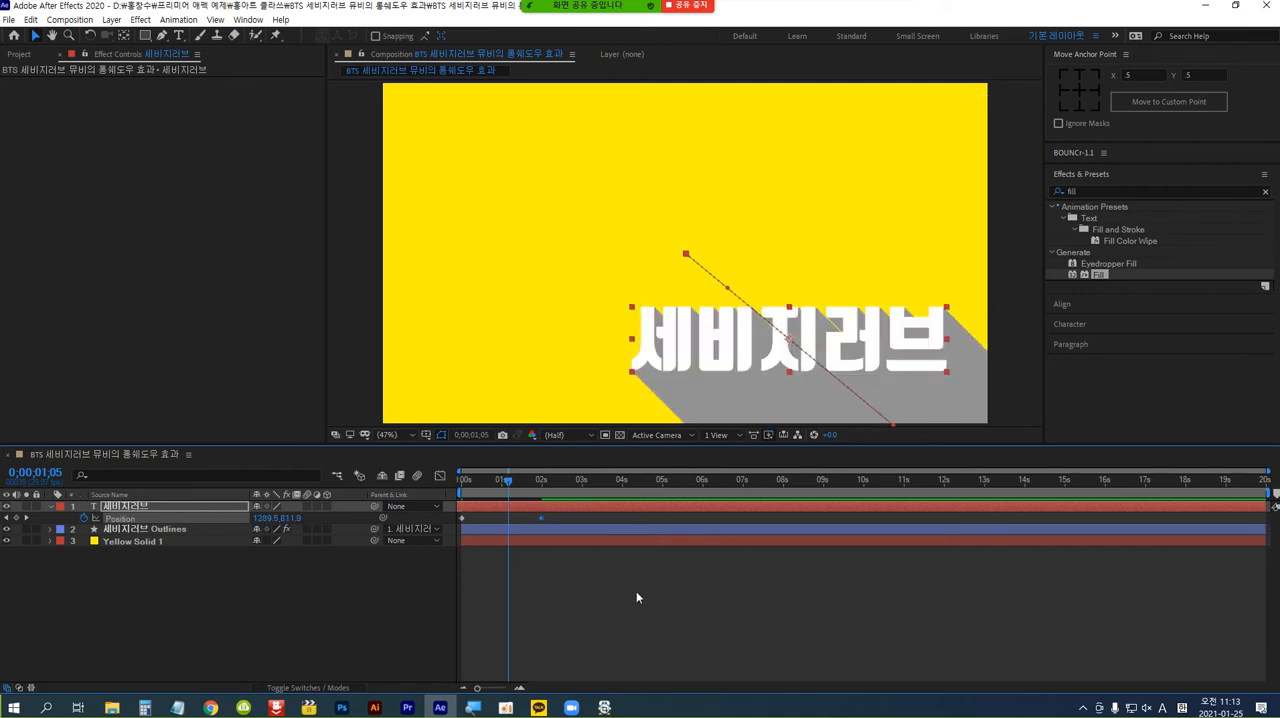
# Preview the text sliding into the frame from the start of the composition and scrub back through the movement.
pyautogui.press('Home')
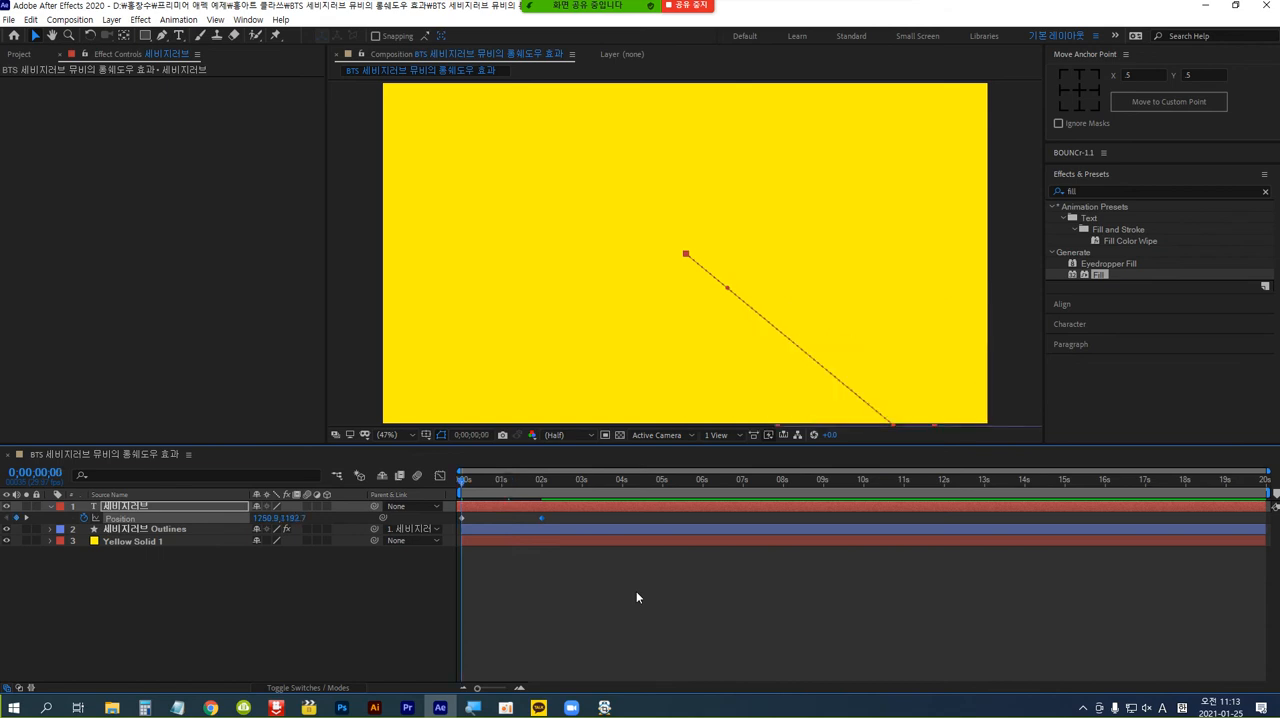
pyautogui.press('space')
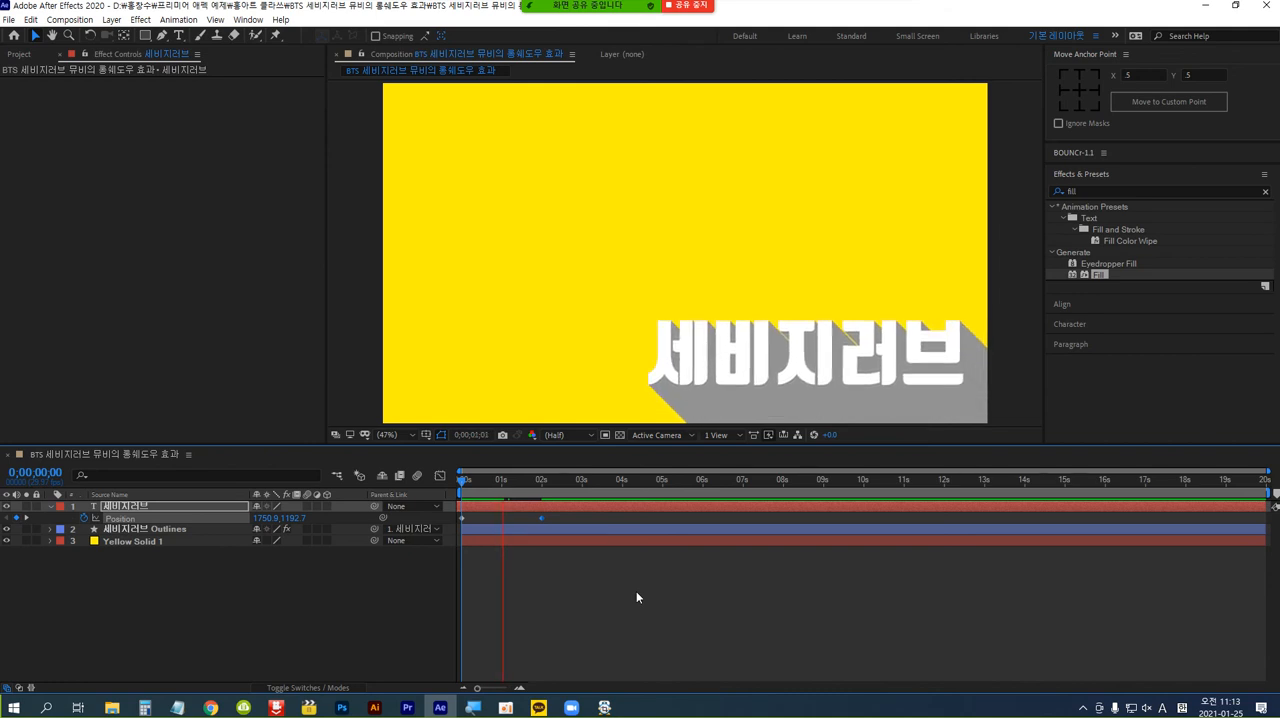
pyautogui.press('space')
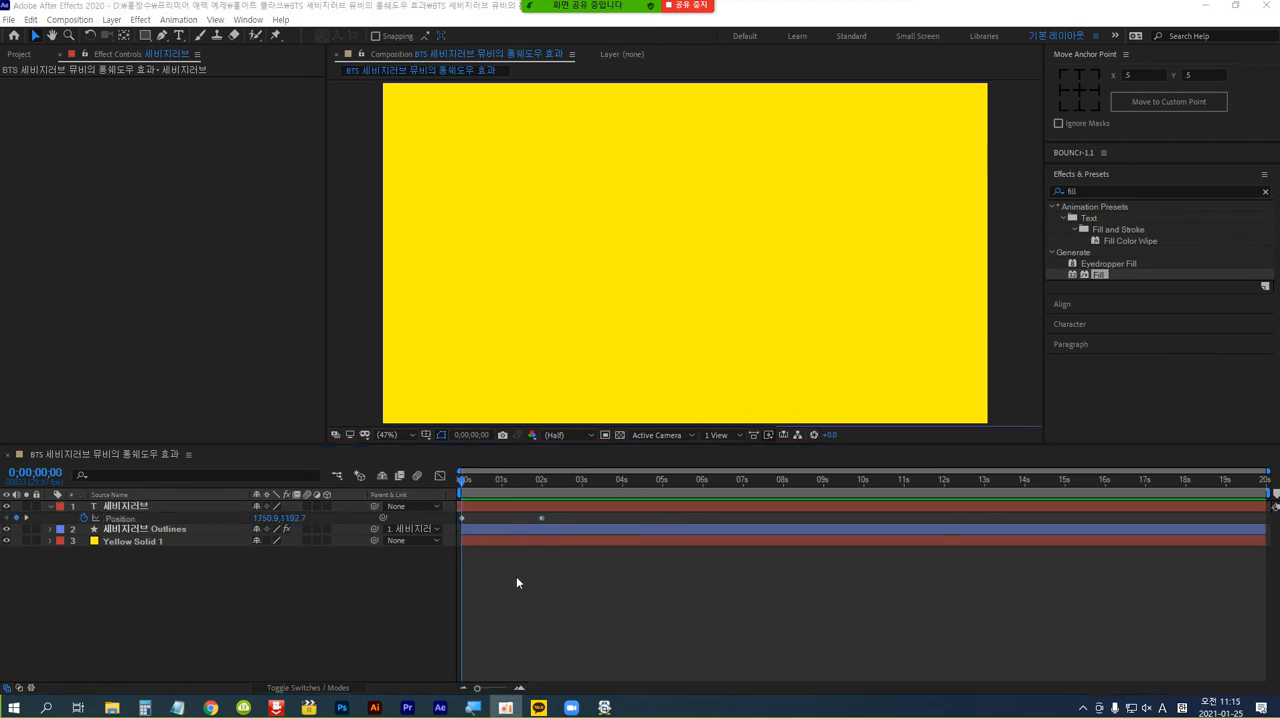
pyautogui.click(516, 582)
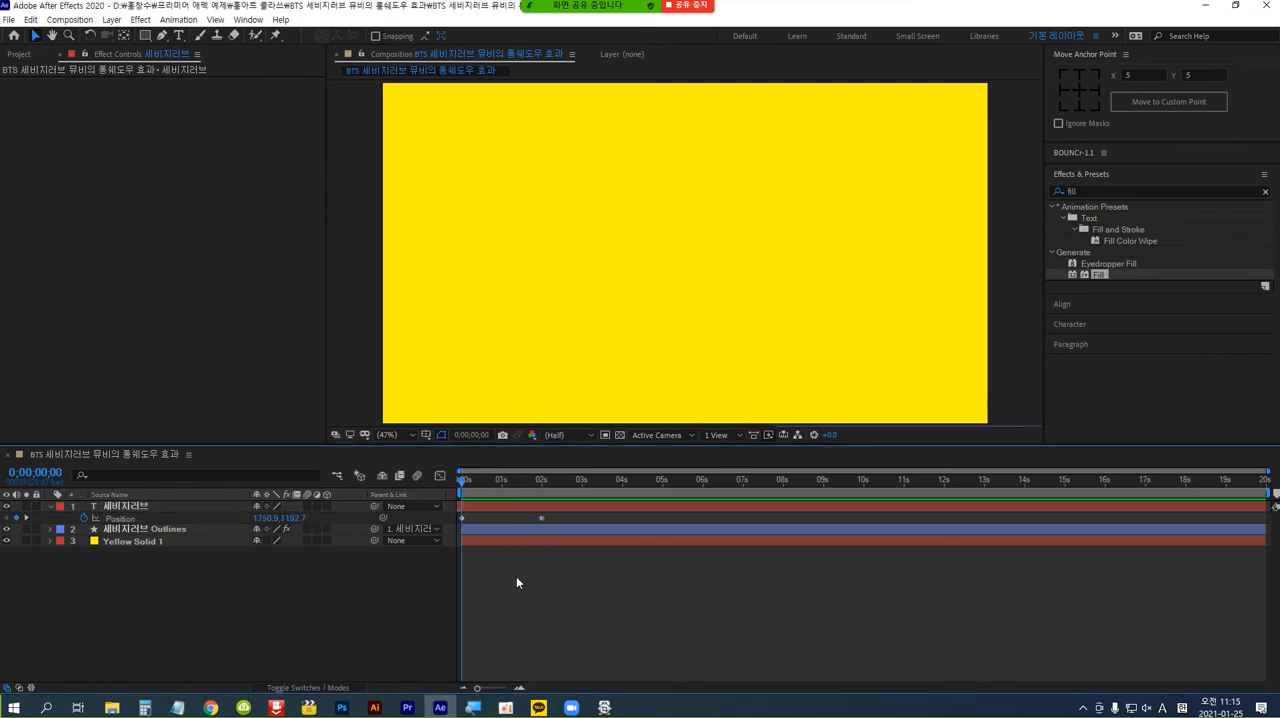
pyautogui.press('space')
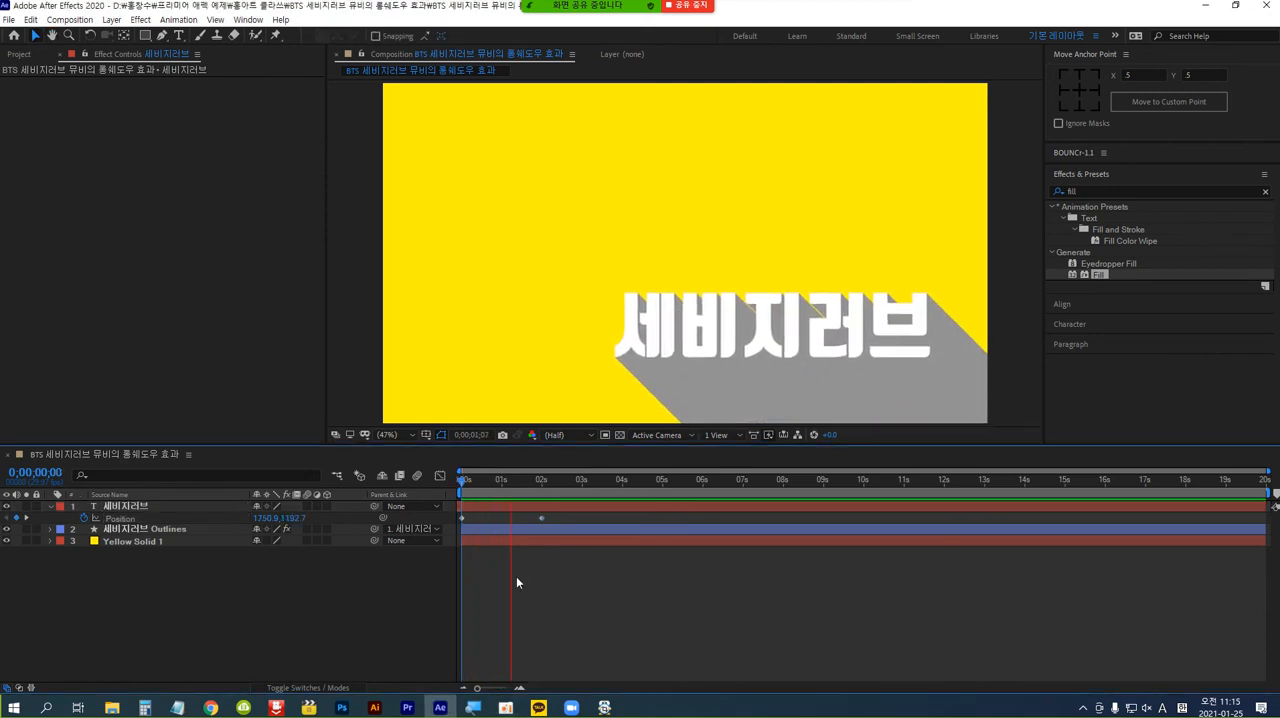
pyautogui.click(558, 484)
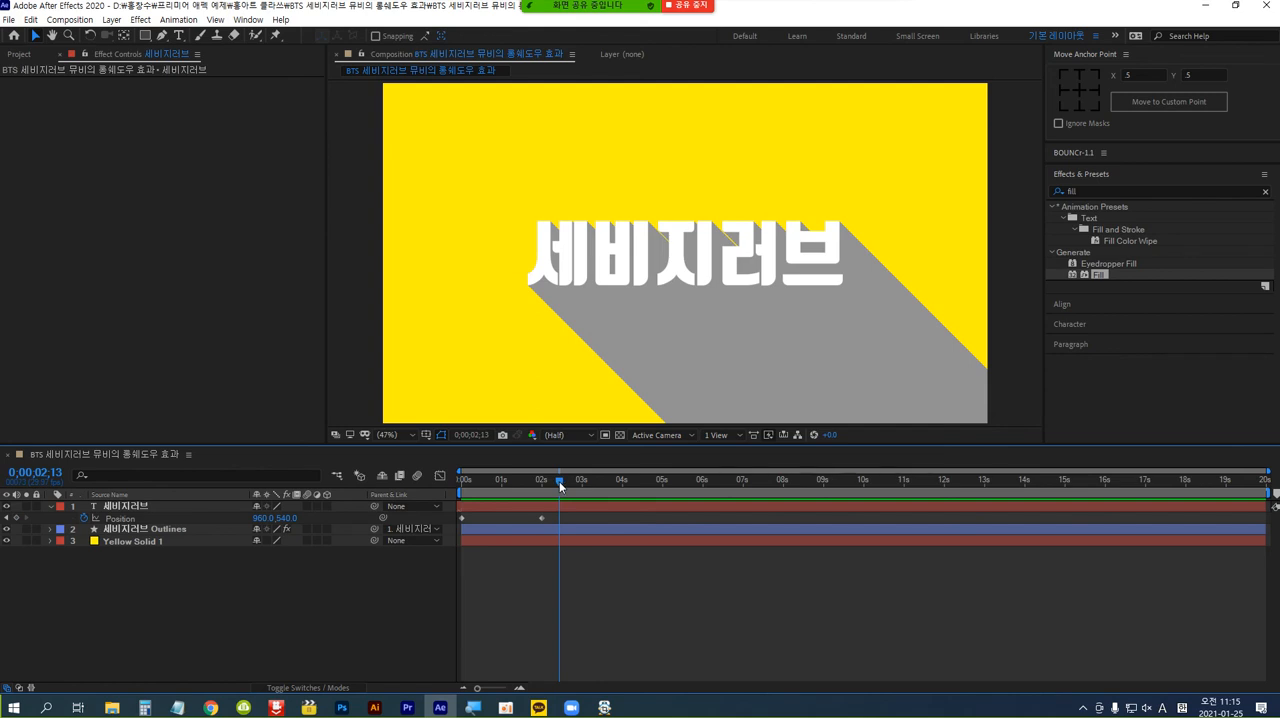
pyautogui.press('space')
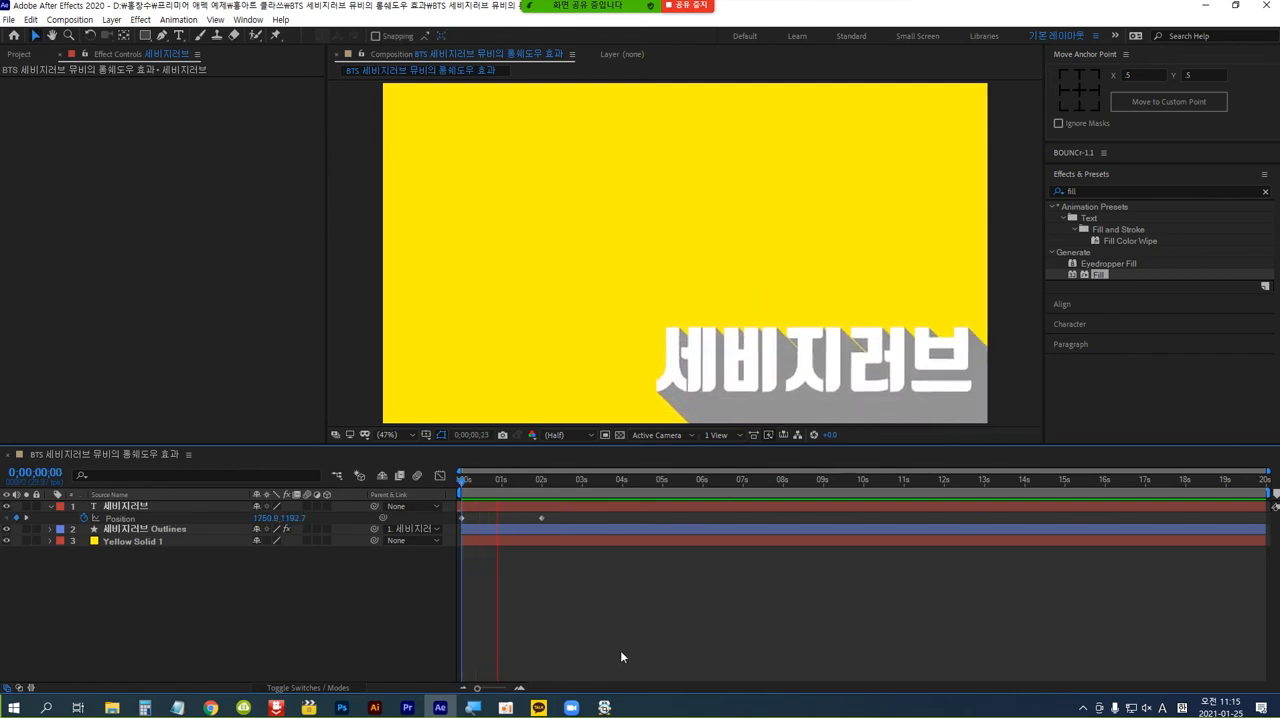
pyautogui.click(558, 481)
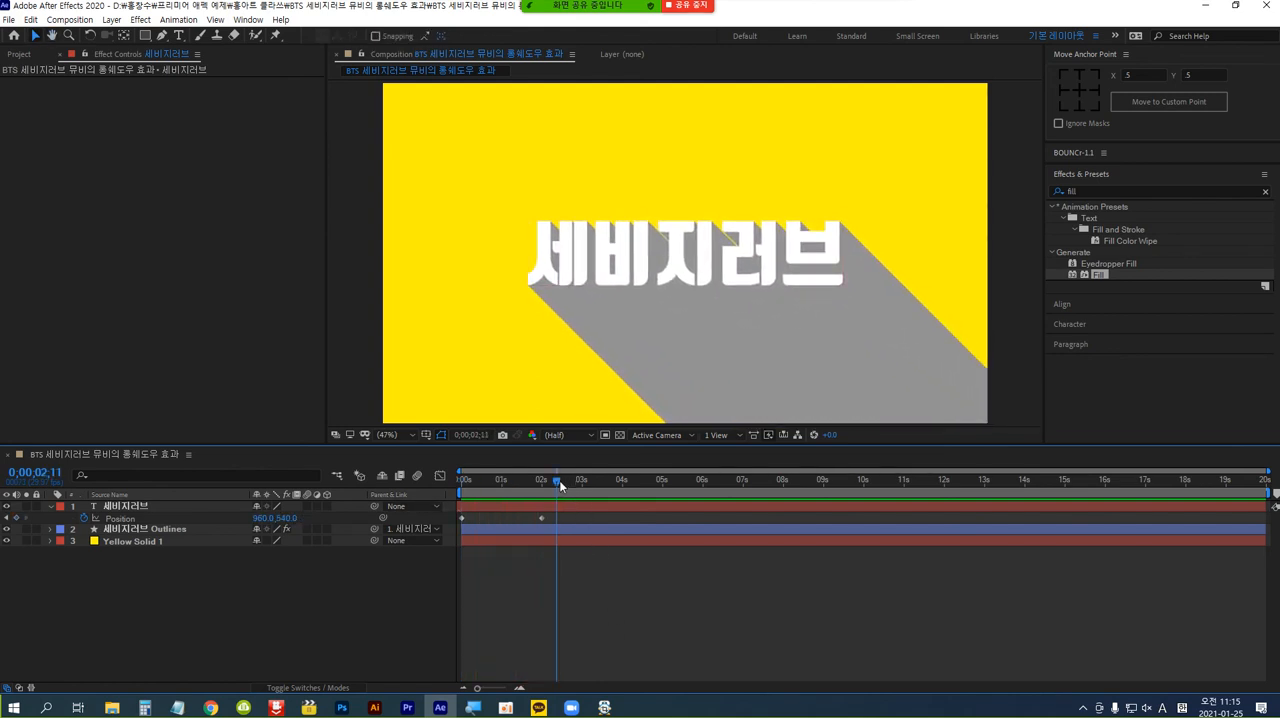
pyautogui.moveTo(556, 481); pyautogui.dragTo(500, 498)
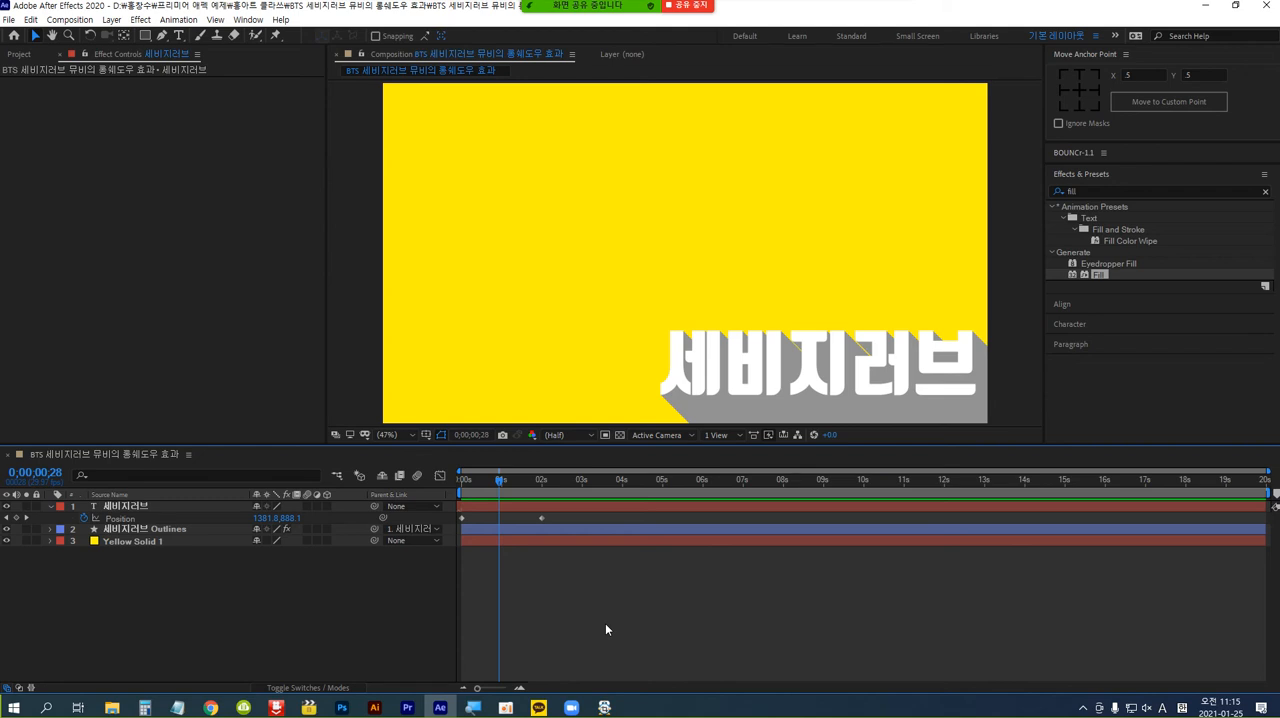
# Apply Easy Ease to both Position keyframes of the "세비지러브" text layer and show their speed graph in the Graph Editor.
pyautogui.click(125, 506)
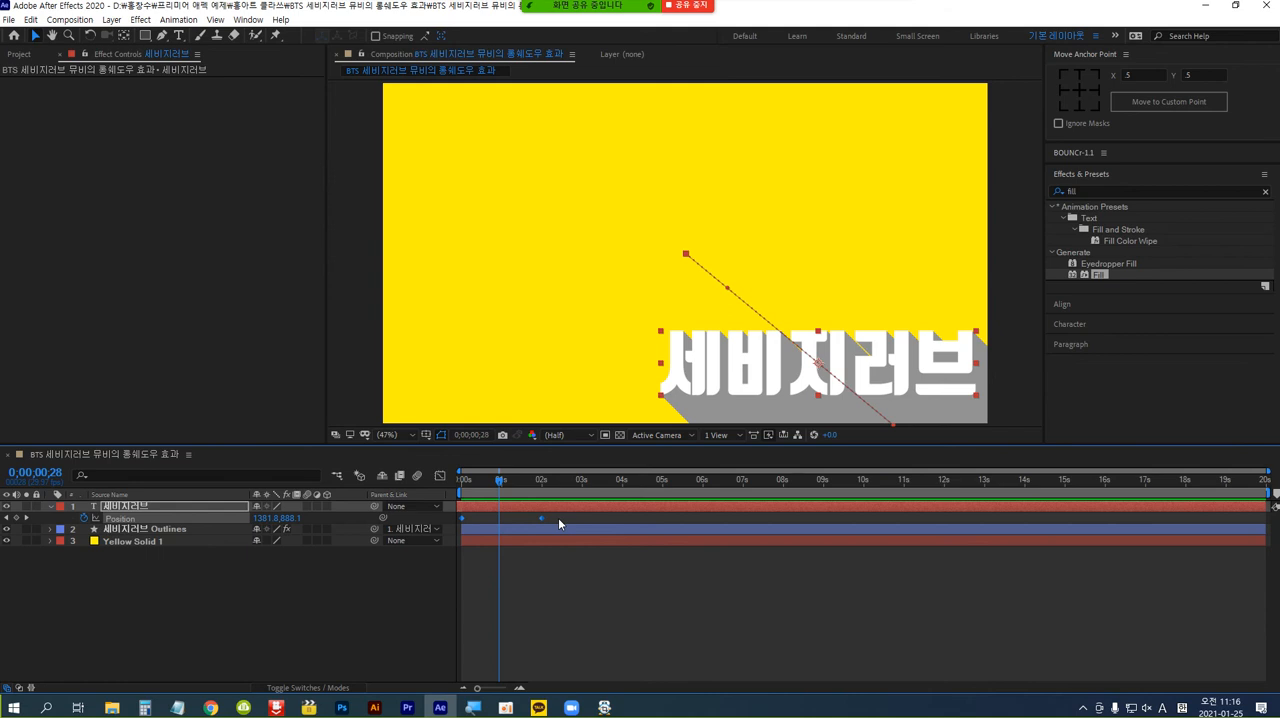
pyautogui.press('F9')
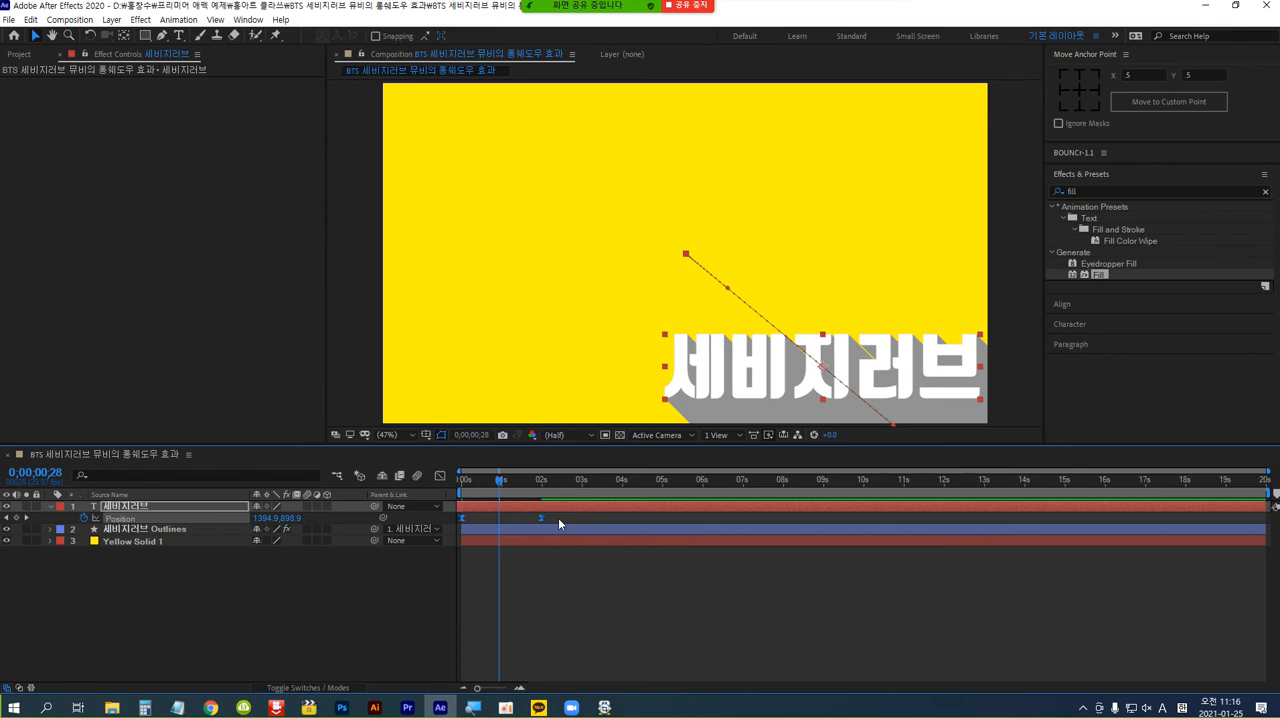
pyautogui.click(440, 476)
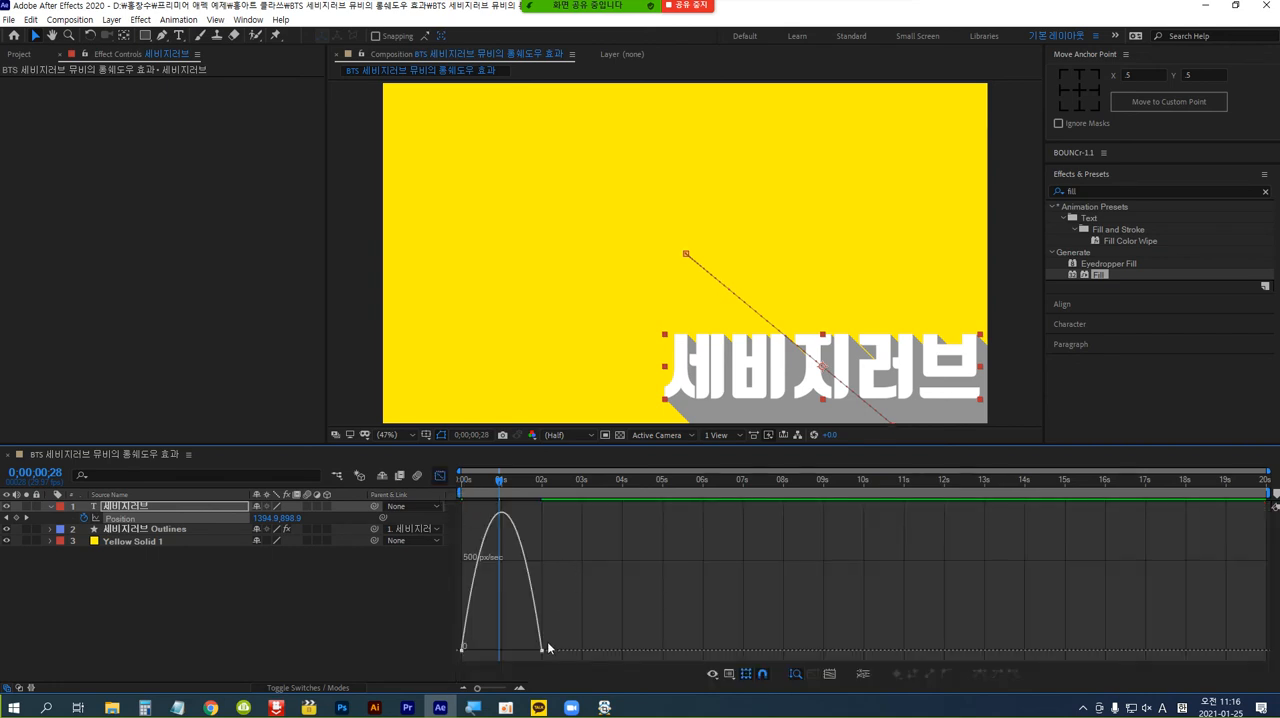
pyautogui.rightClick(634, 594)
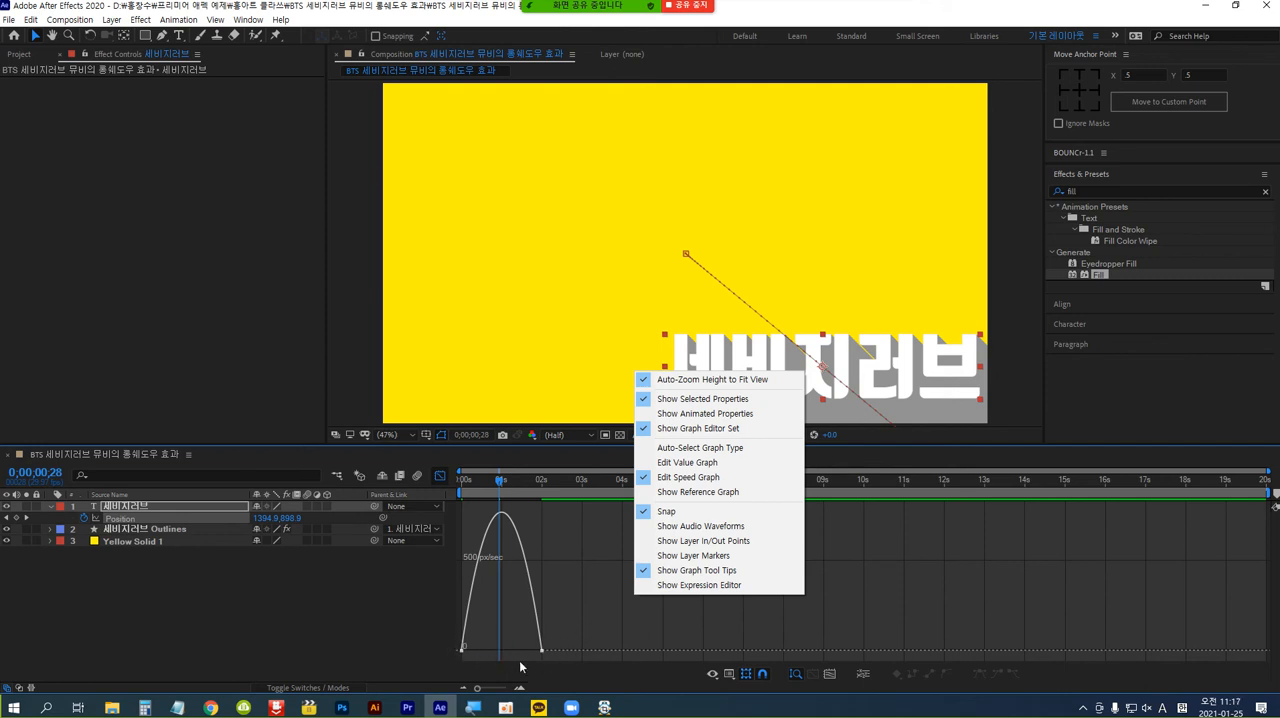
pyautogui.click(589, 641)
# Extend the influence handles of both Position keyframes to about 1 second for a sharp mid-move speed peak, and close the Graph Editor.
pyautogui.moveTo(589, 641); pyautogui.dragTo(441, 627)
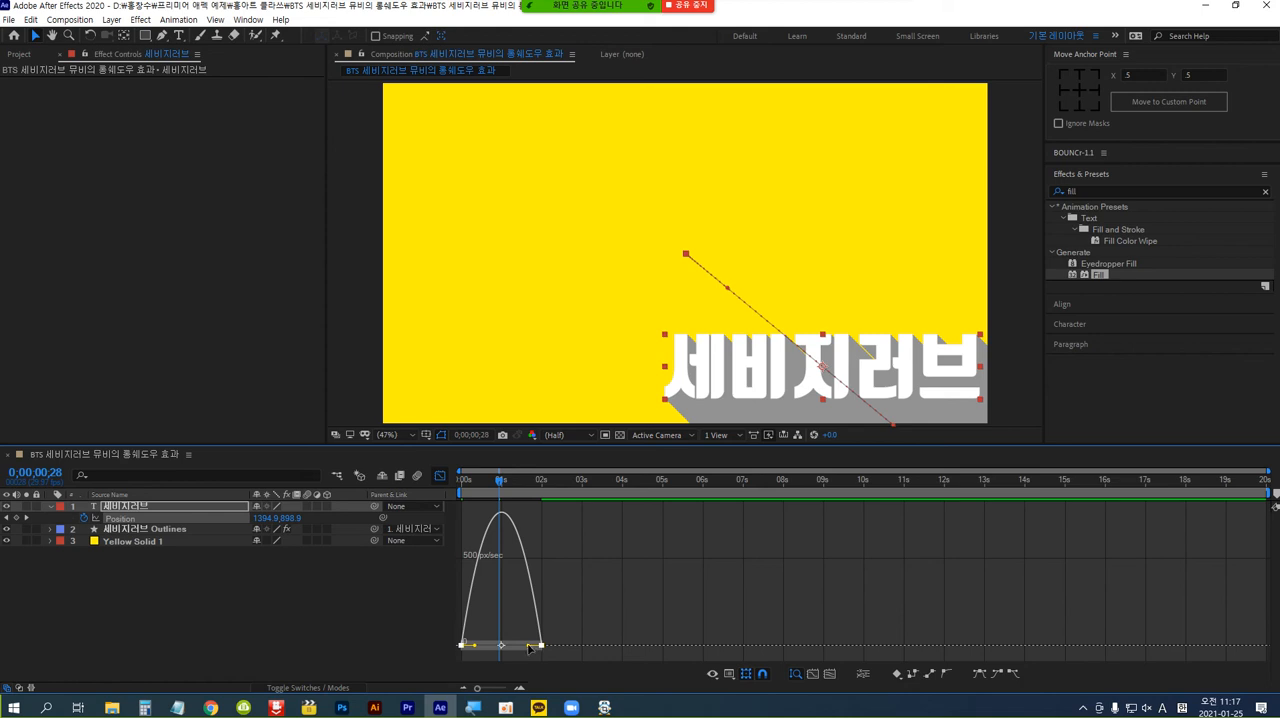
pyautogui.moveTo(530, 648); pyautogui.dragTo(501, 654)
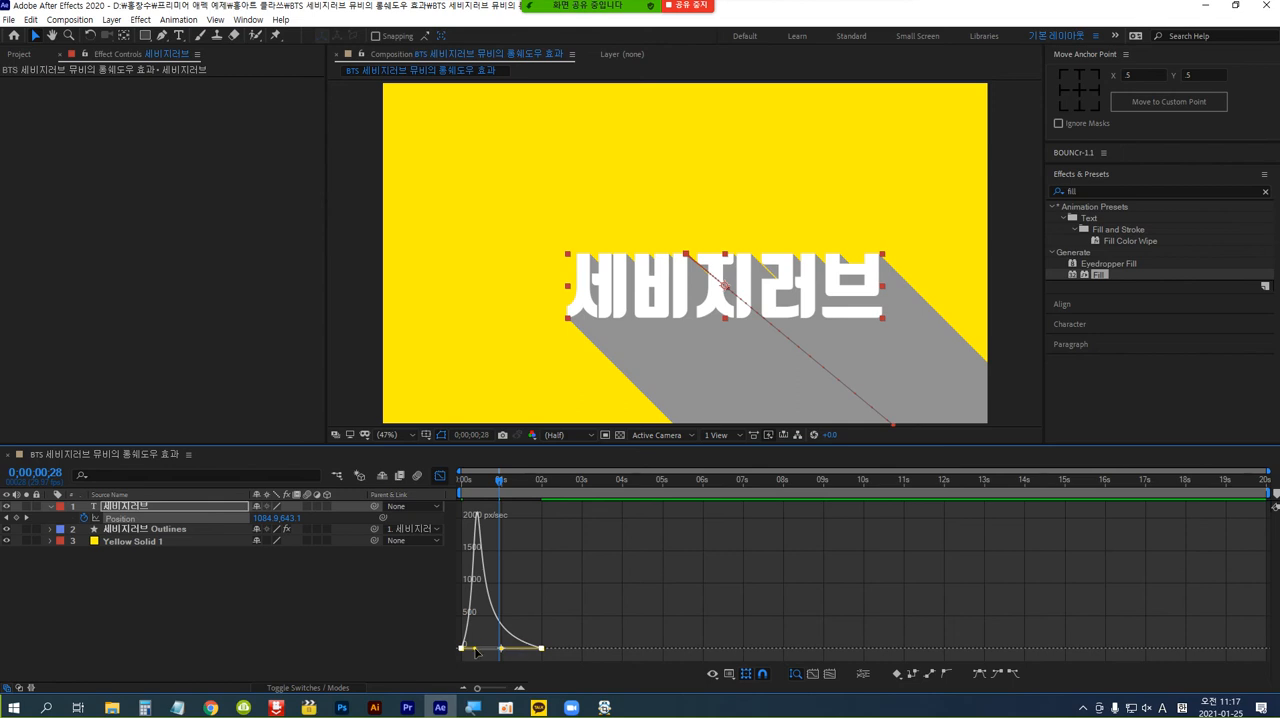
pyautogui.moveTo(474, 650); pyautogui.dragTo(506, 655)
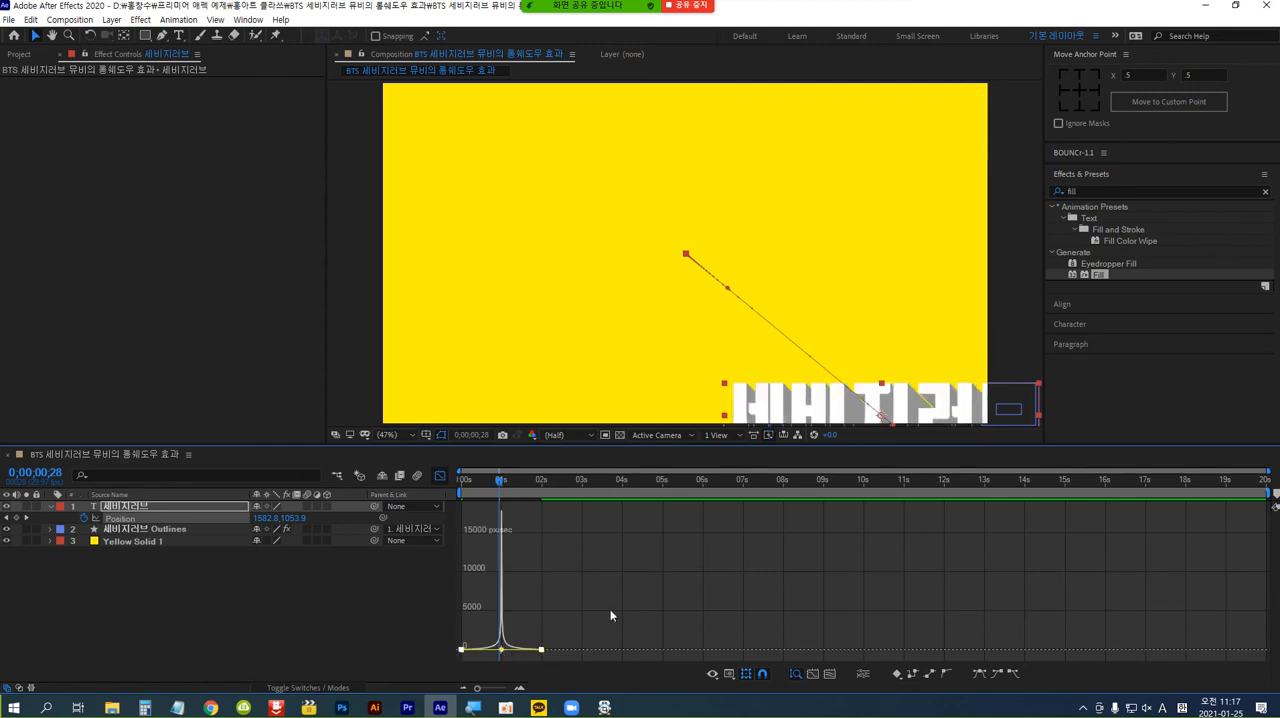
pyautogui.click(440, 477)
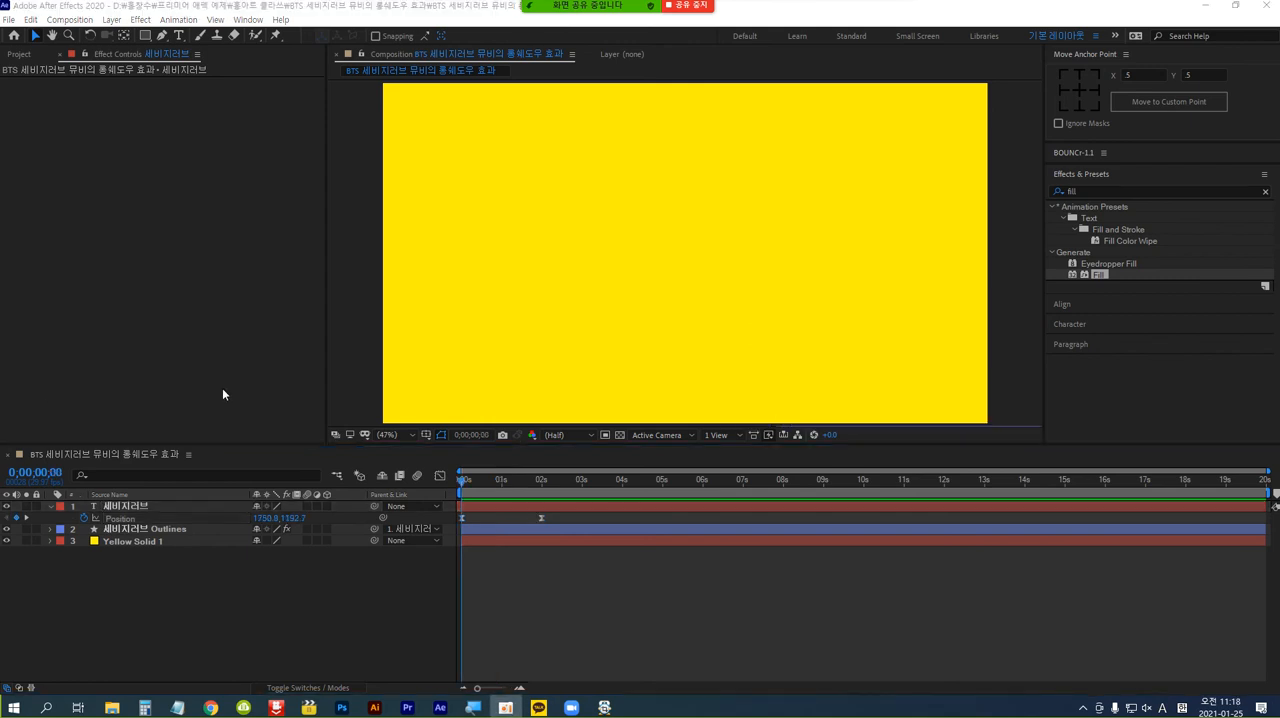
# Preview the eased text movement repeatedly from the start of the composition.
pyautogui.click(560, 613)
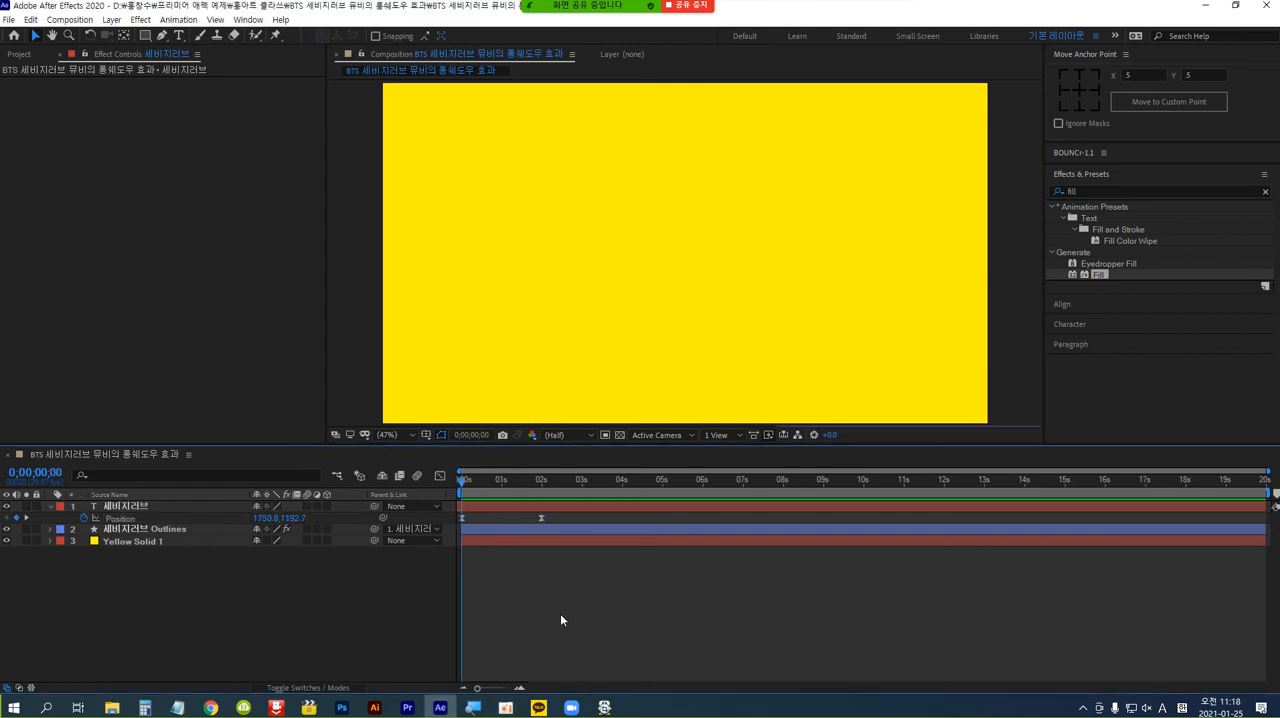
pyautogui.press('space')
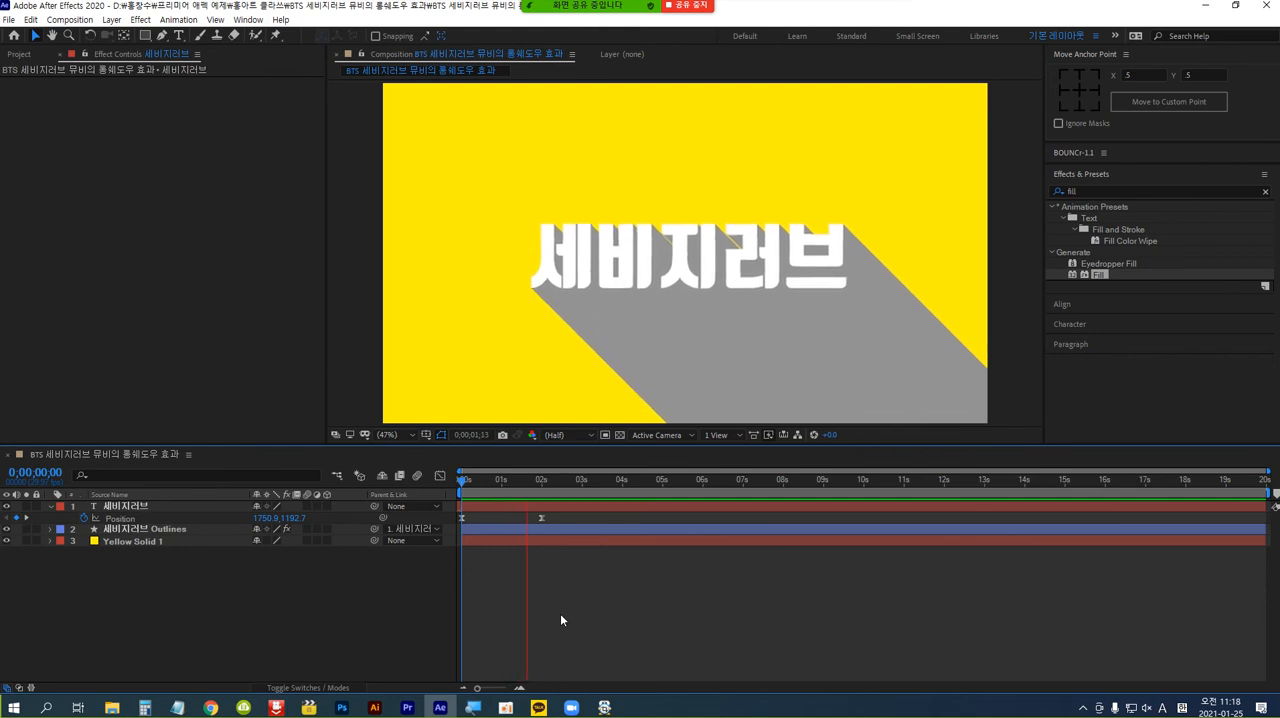
pyautogui.press('space')
pyautogui.press('Home')
pyautogui.press('space')
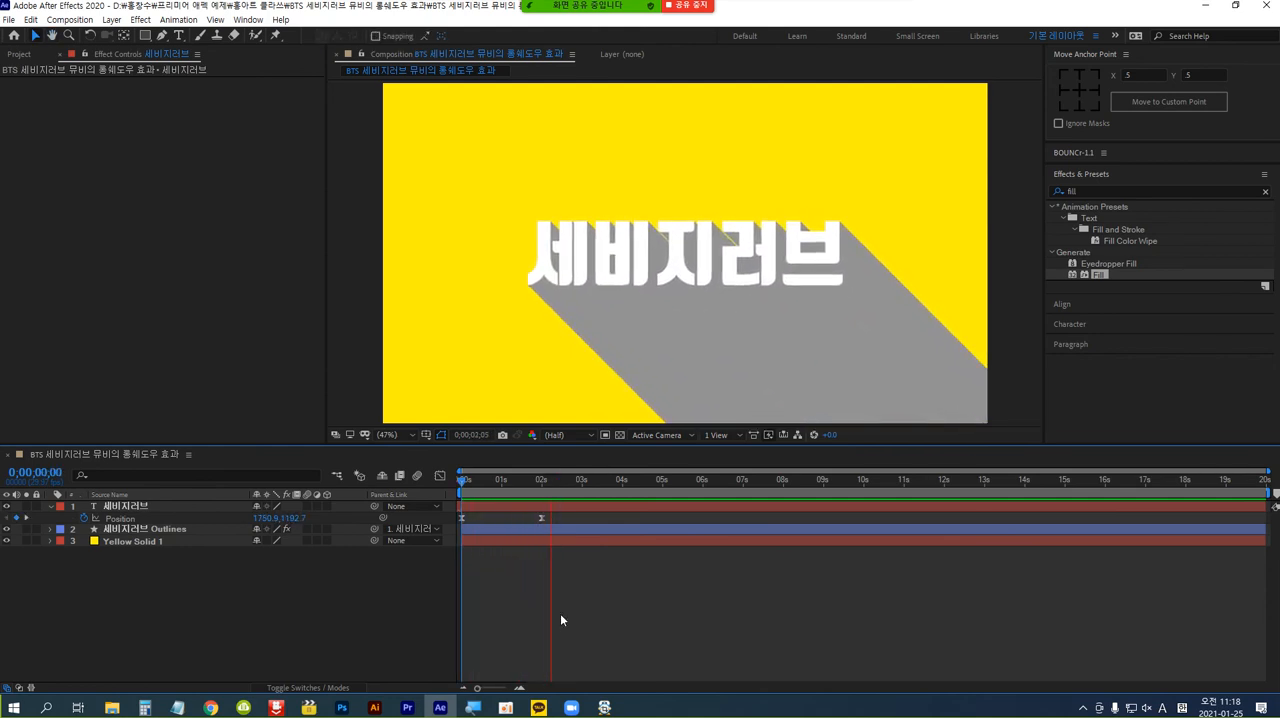
pyautogui.press('space')
pyautogui.press('space')
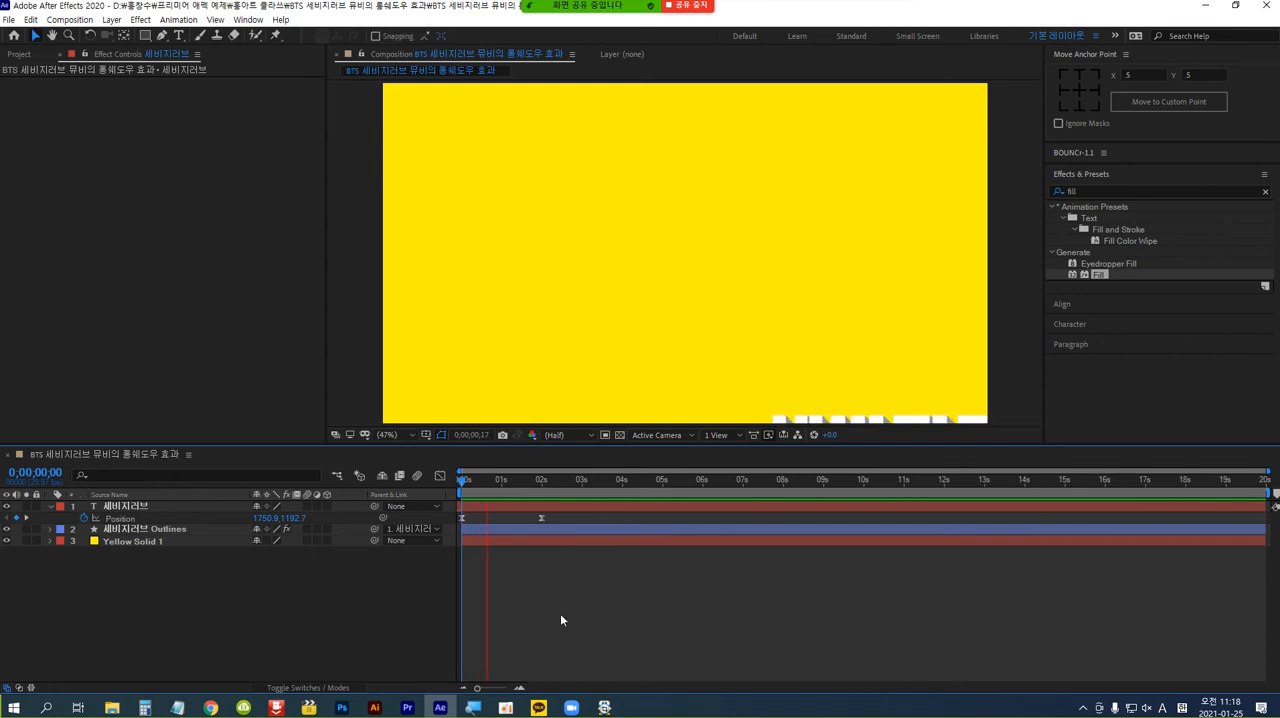
pyautogui.press('space')
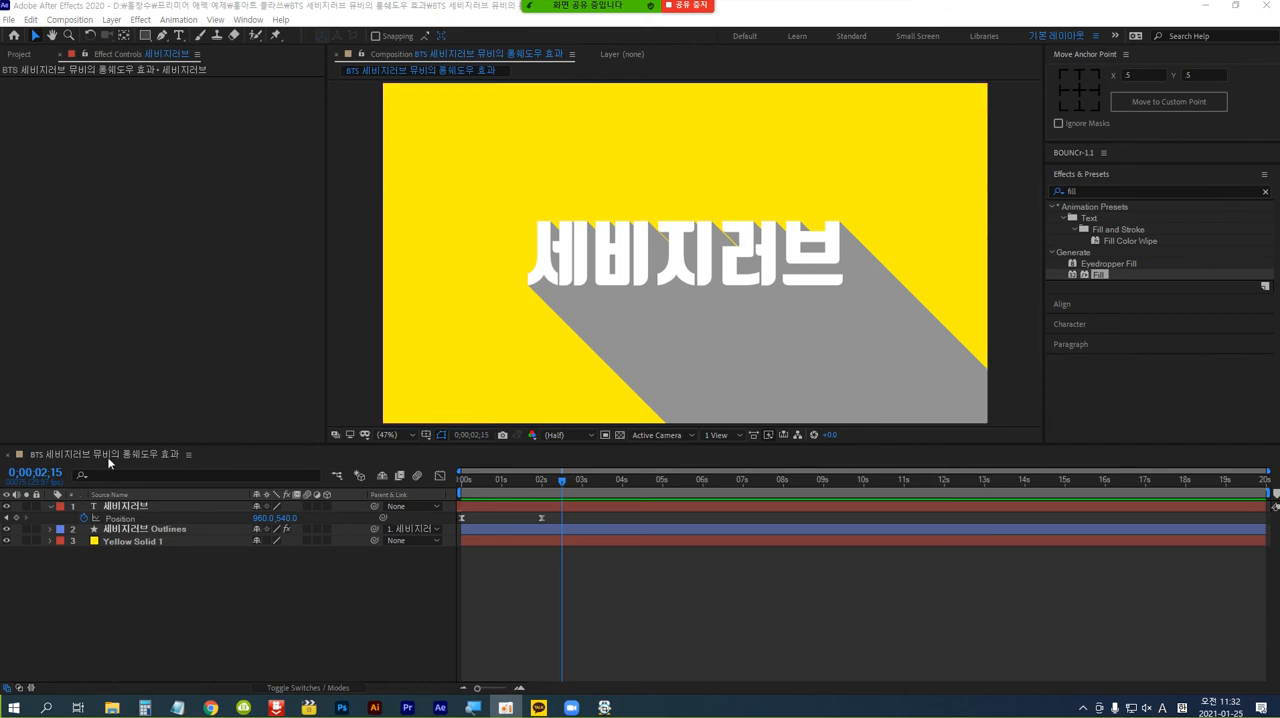
# At 2 seconds, set a keyframe on the Copies property of Repeater 1 in the "세비지러브 Outlines" layer.
pyautogui.click(45, 476)
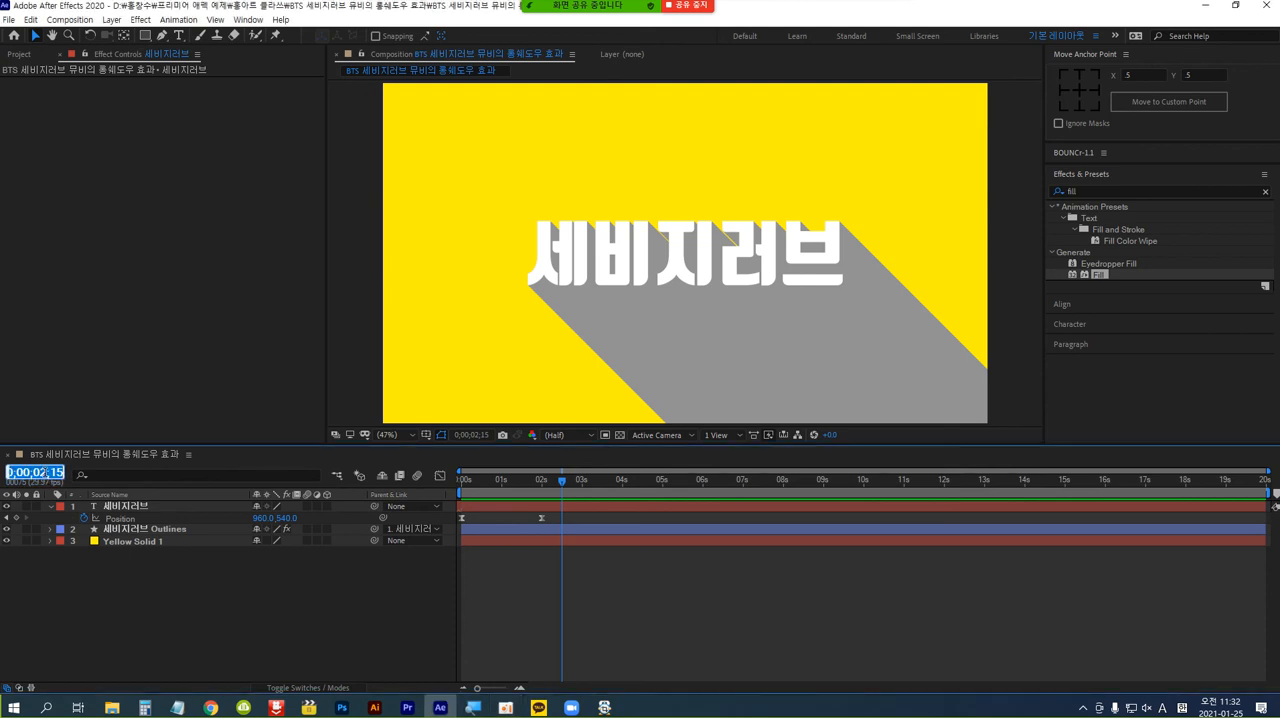
pyautogui.write('200')
pyautogui.press('Return')
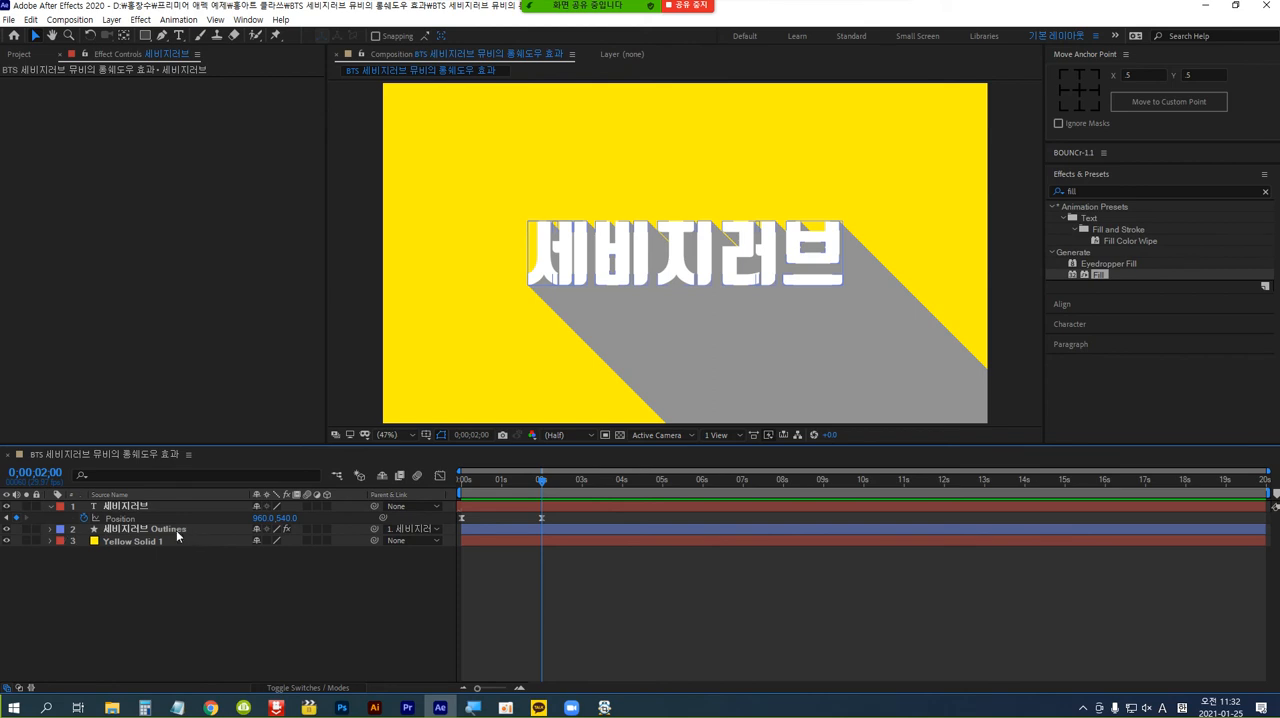
pyautogui.click(50, 530)
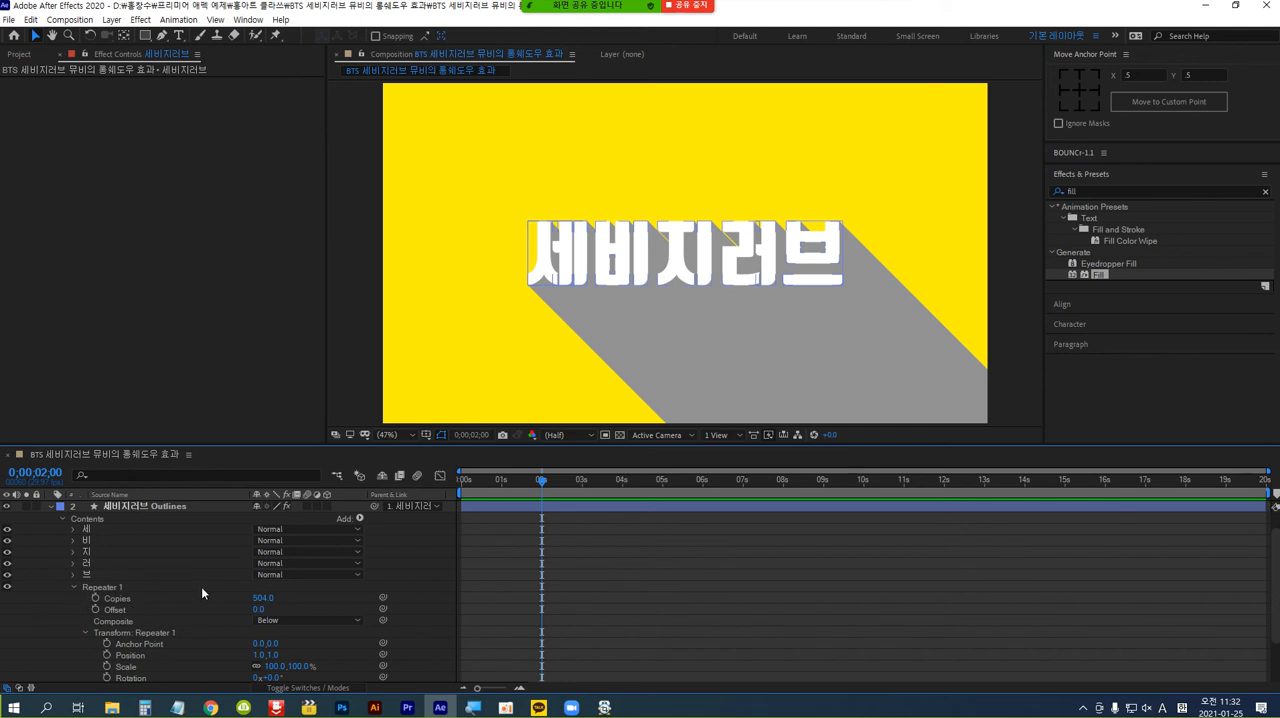
pyautogui.click(97, 600)
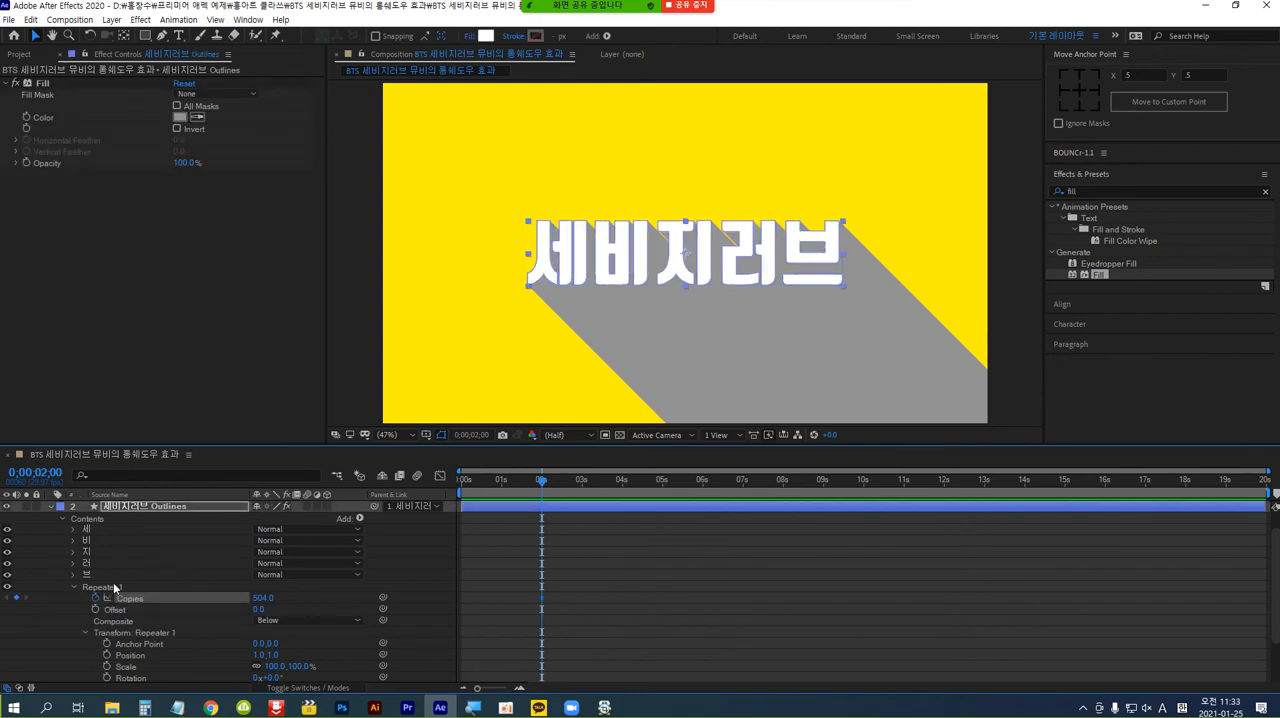
# At 3 seconds, reduce the Copies value of Repeater 1 to 96 to shorten the shadow.
pyautogui.click(44, 471)
pyautogui.write('300')
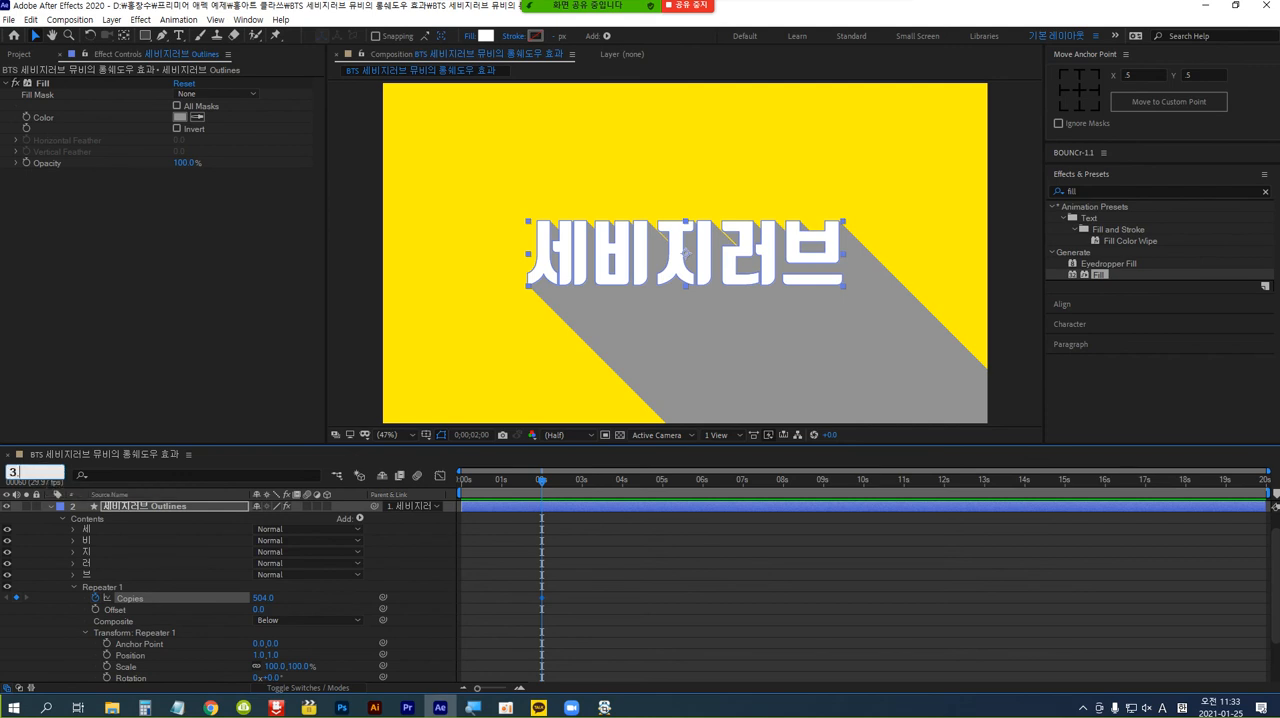
pyautogui.press('Return')
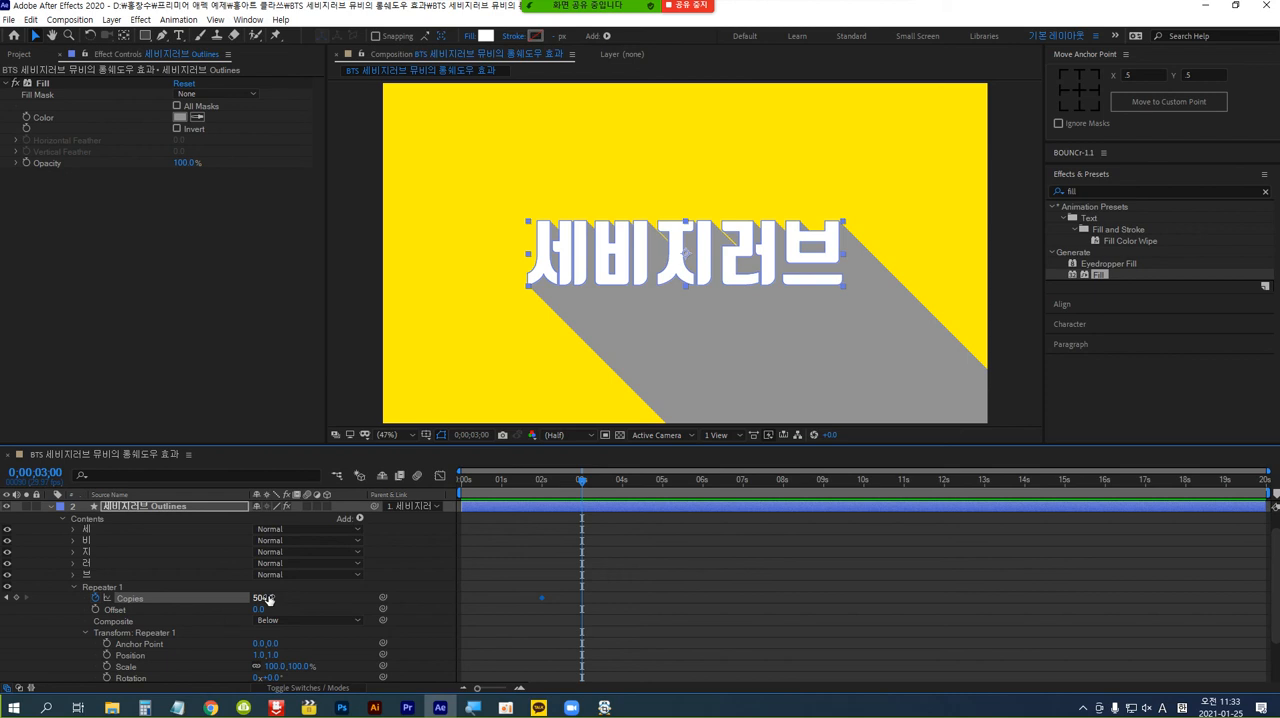
pyautogui.moveTo(268, 599); pyautogui.dragTo(1, 594)
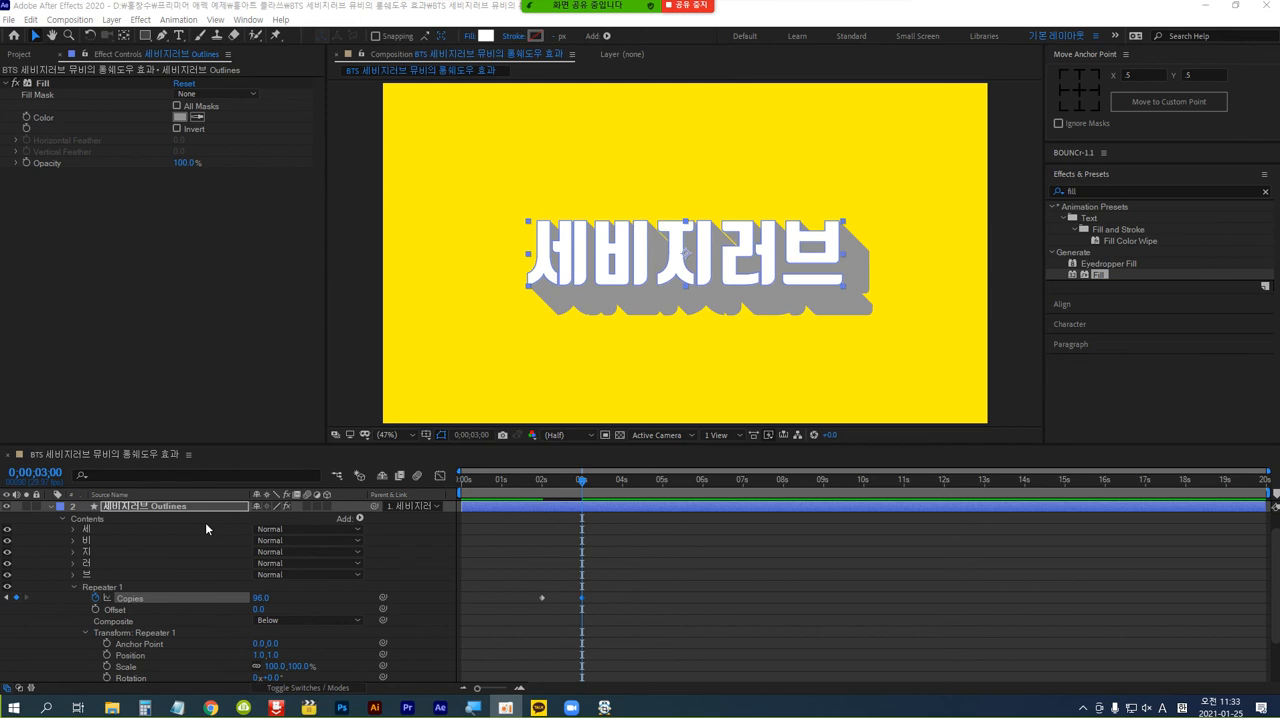
# End the composition's work area at 4 seconds.
pyautogui.click(47, 474)
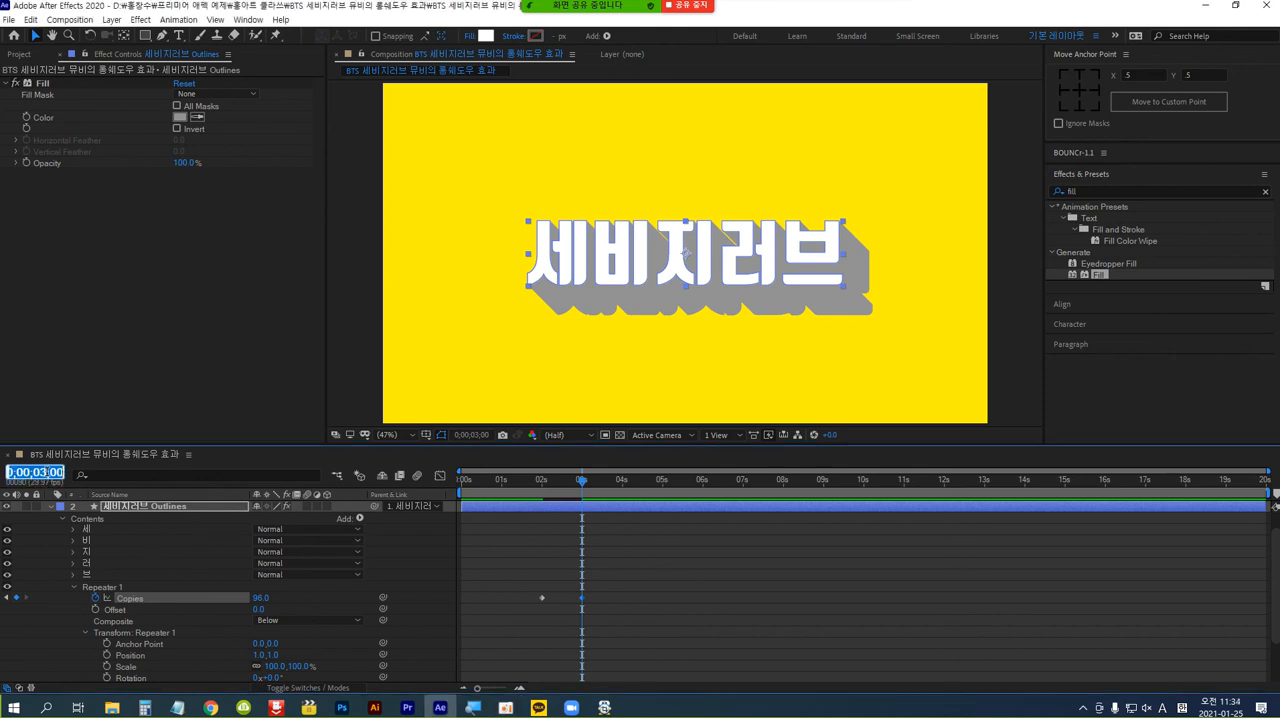
pyautogui.write('400')
pyautogui.press('Return')
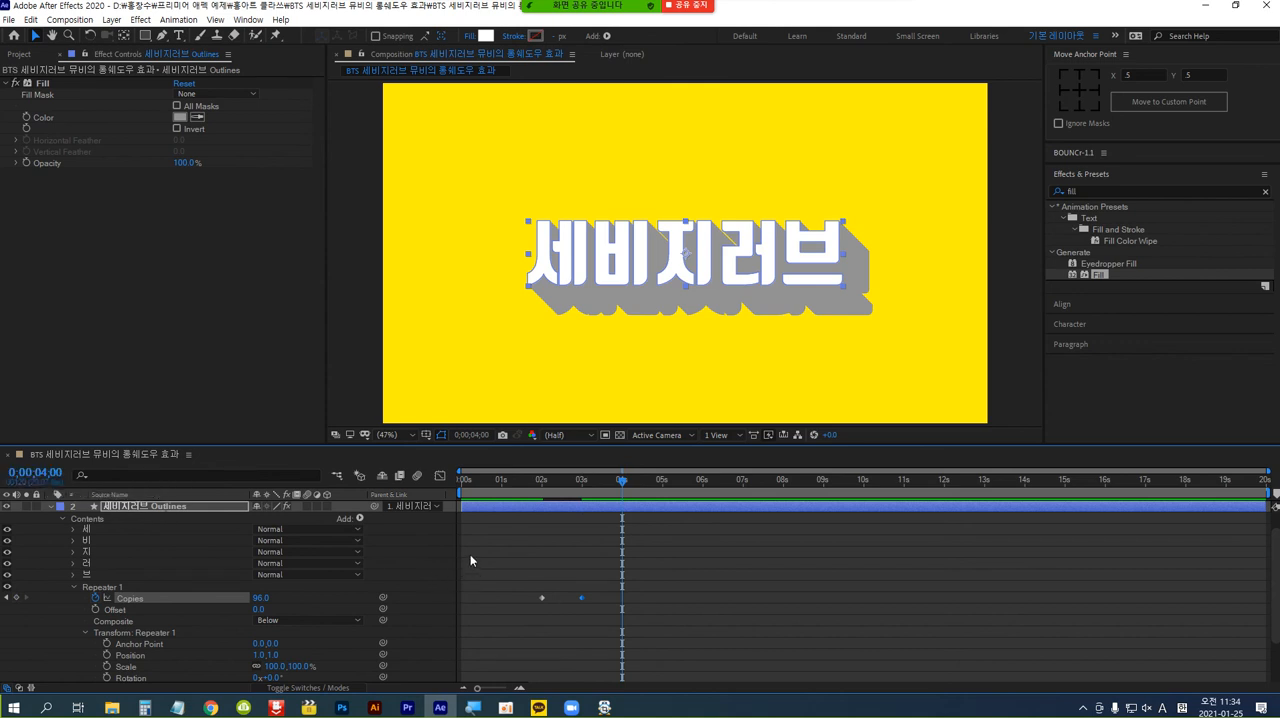
pyautogui.press('n')
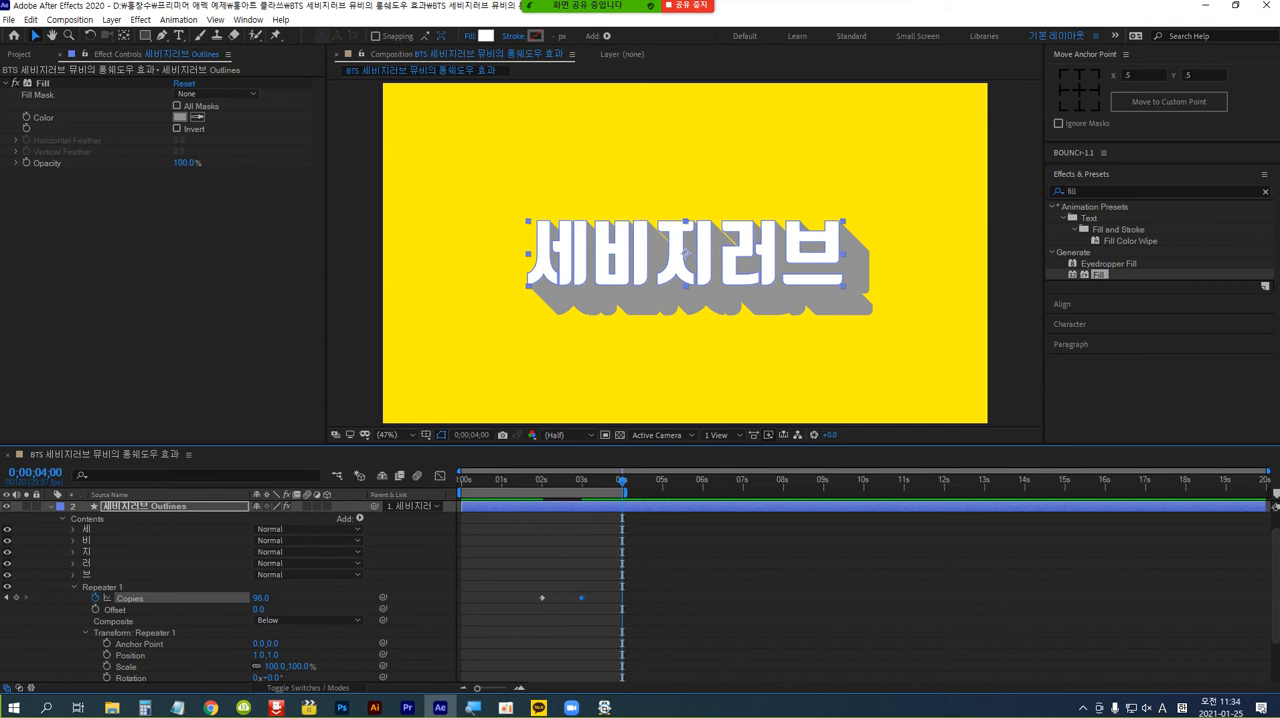
# Preview the shortening shadow animation from the start, and collapse the properties of the "세비지러브 Outlines" layer.
pyautogui.press('space')
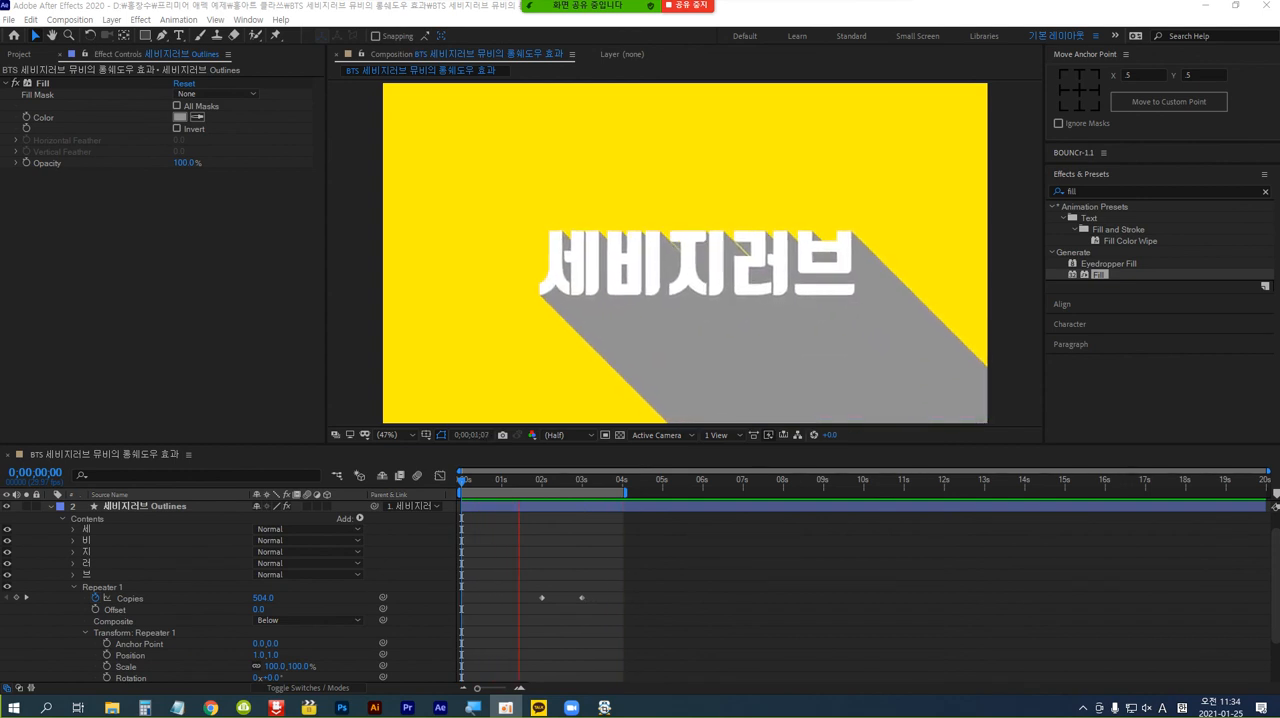
pyautogui.press('space')
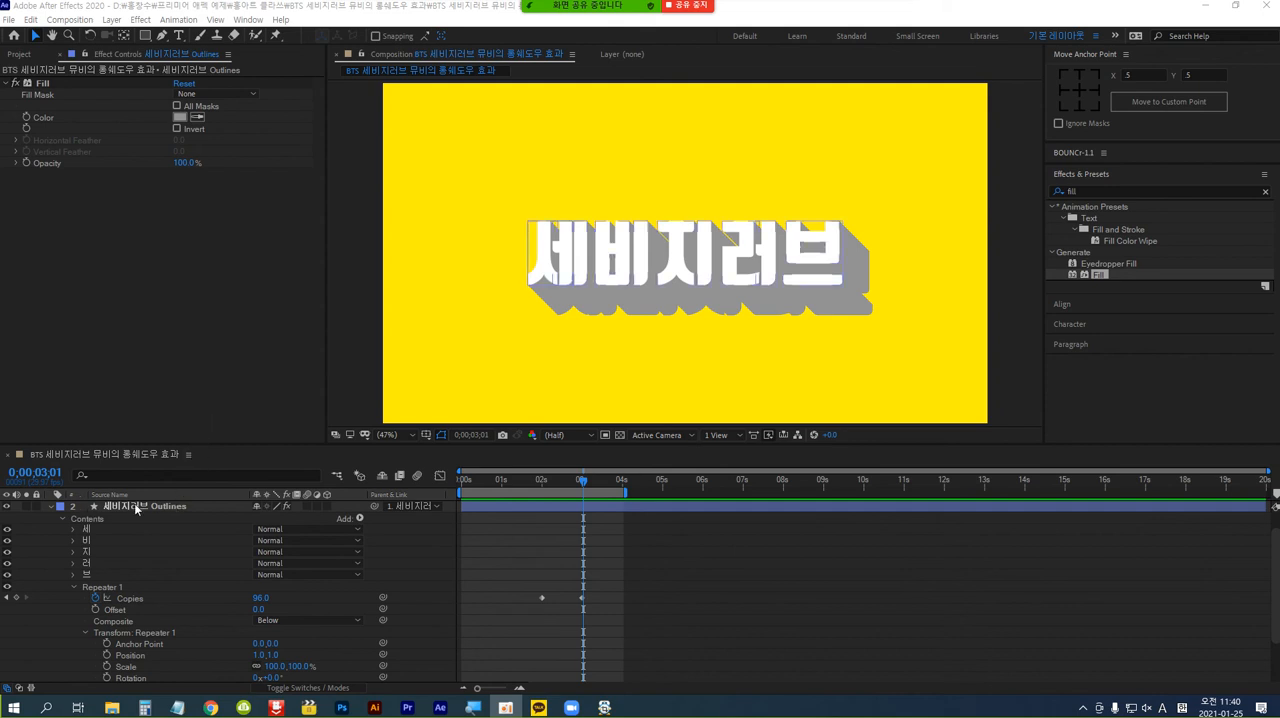
pyautogui.click(52, 507)
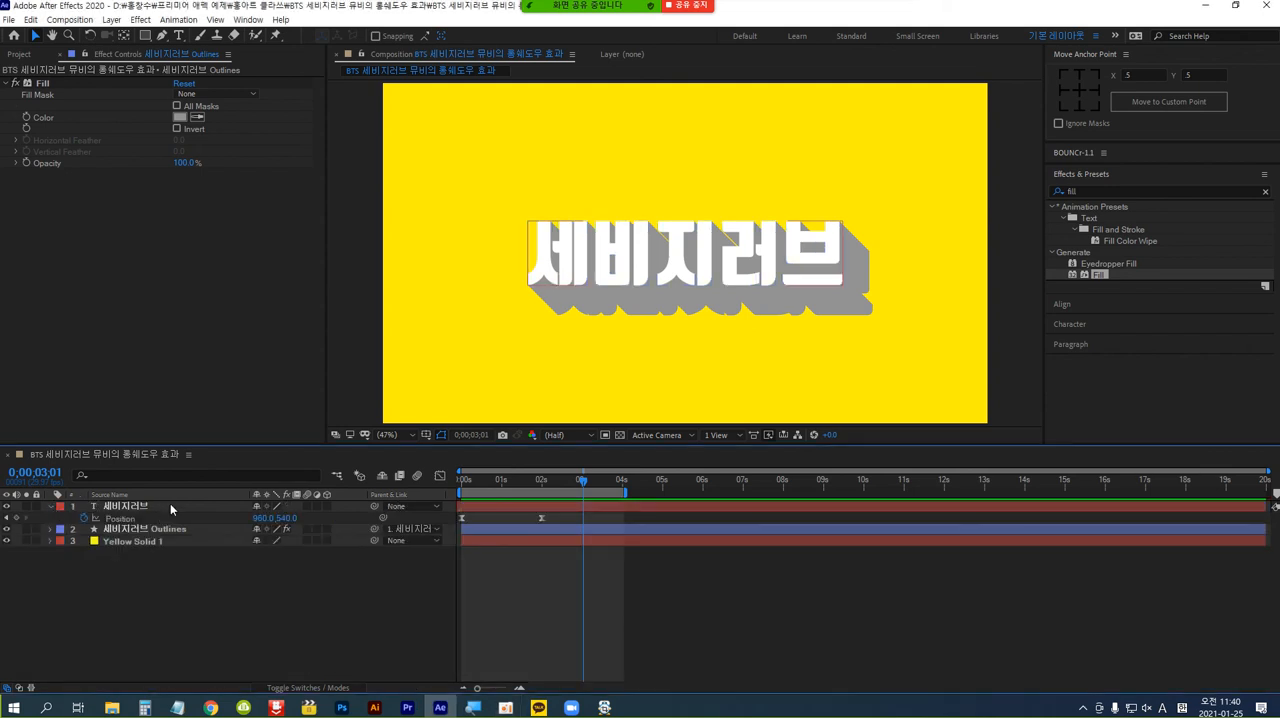
pyautogui.click(508, 603)
# Find the Grid effect in the Generate category and apply it to the Yellow Solid 1 layer.
pyautogui.click(148, 540)
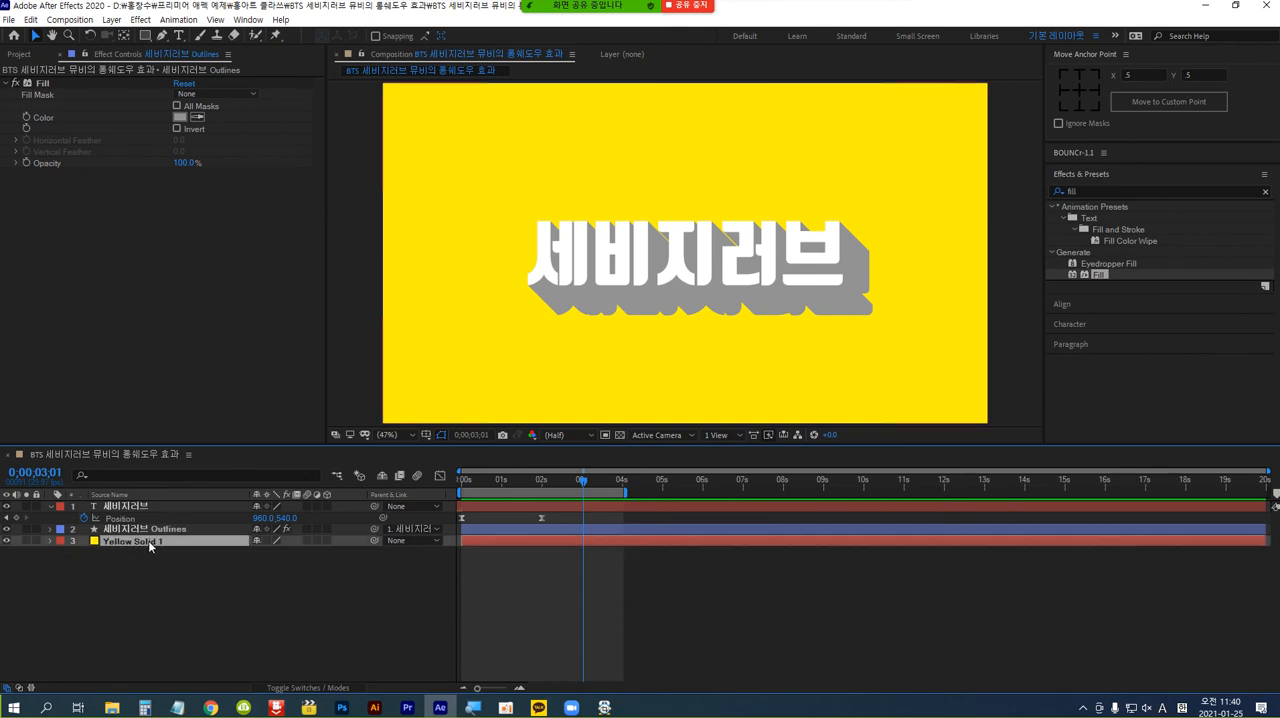
pyautogui.click(1058, 191)
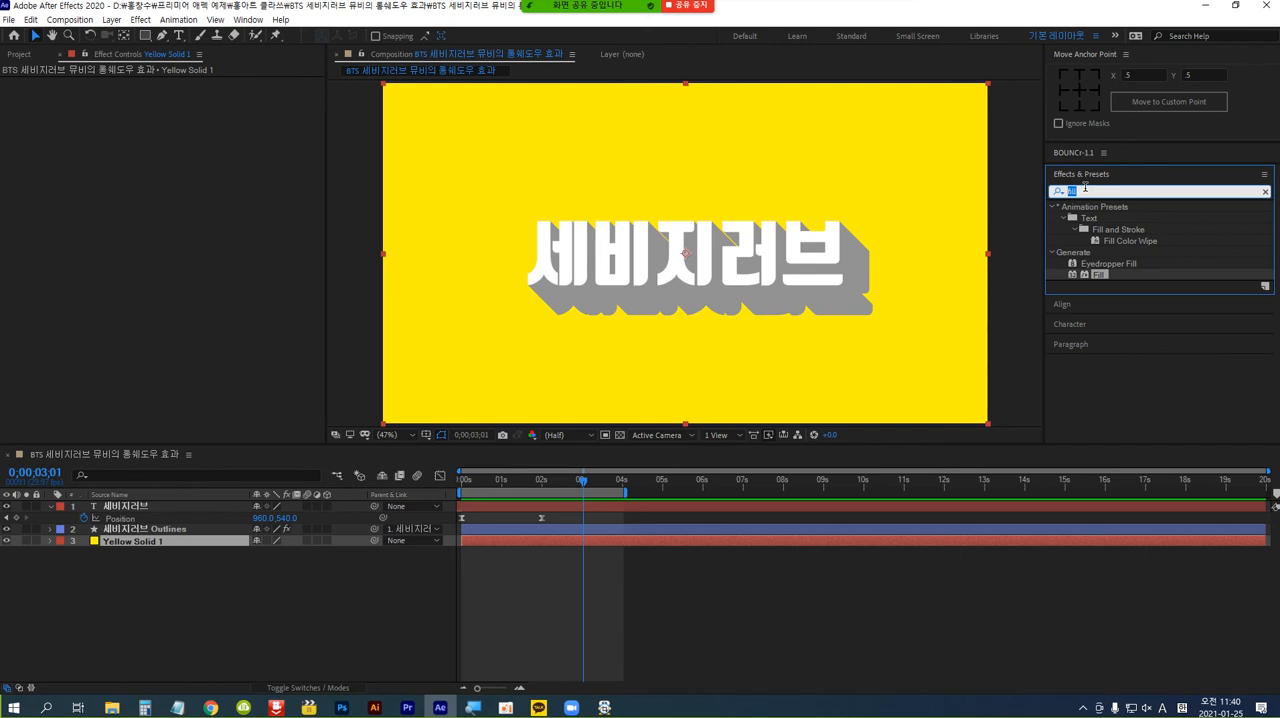
pyautogui.write('gri')
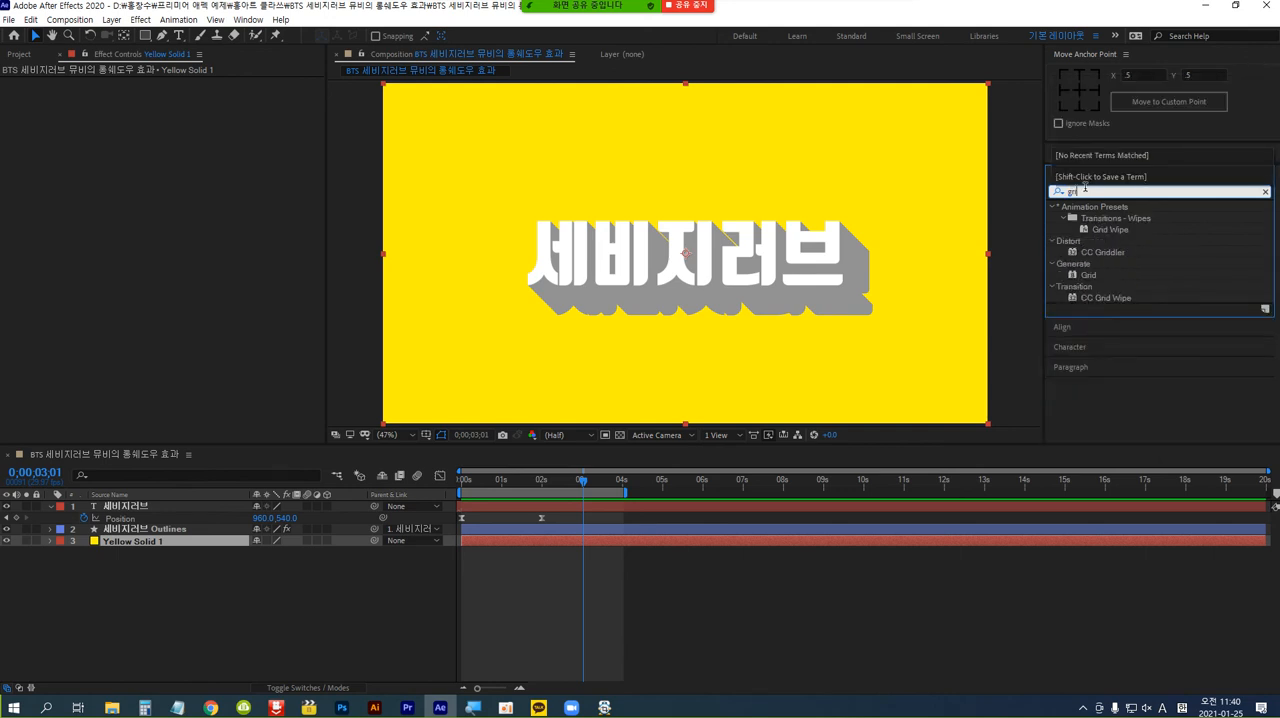
pyautogui.write('d')
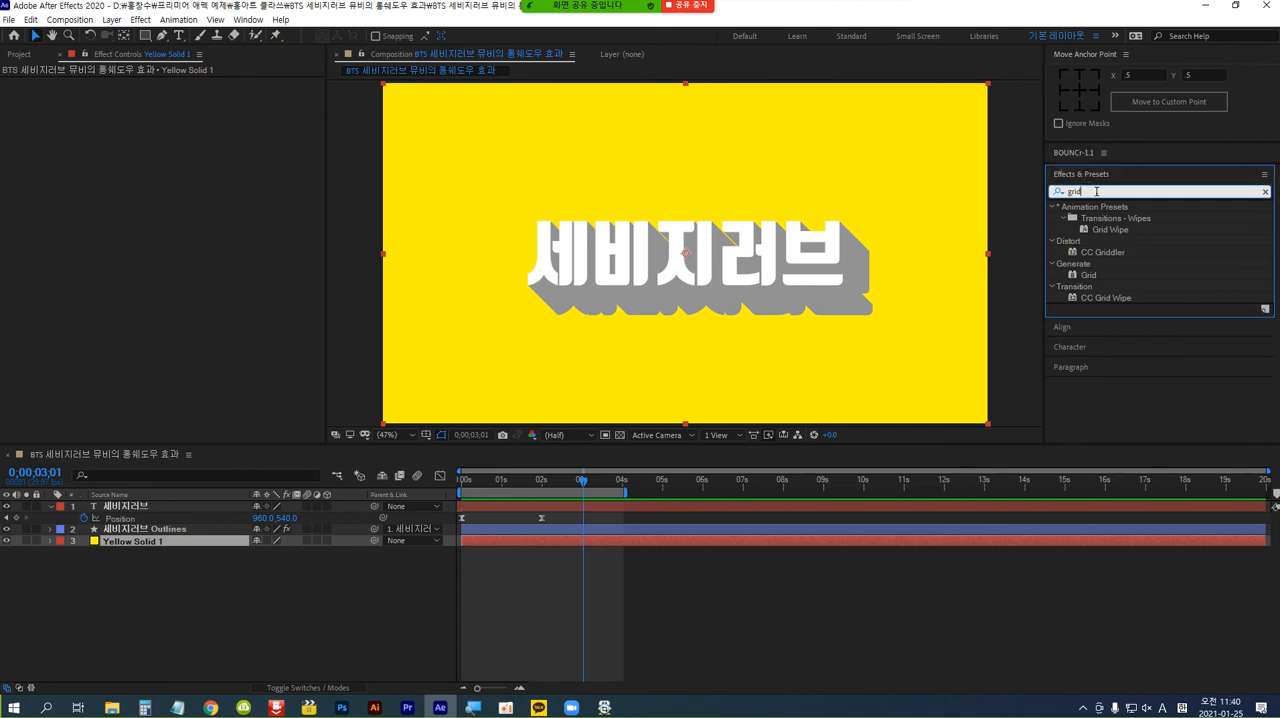
pyautogui.click(1087, 276)
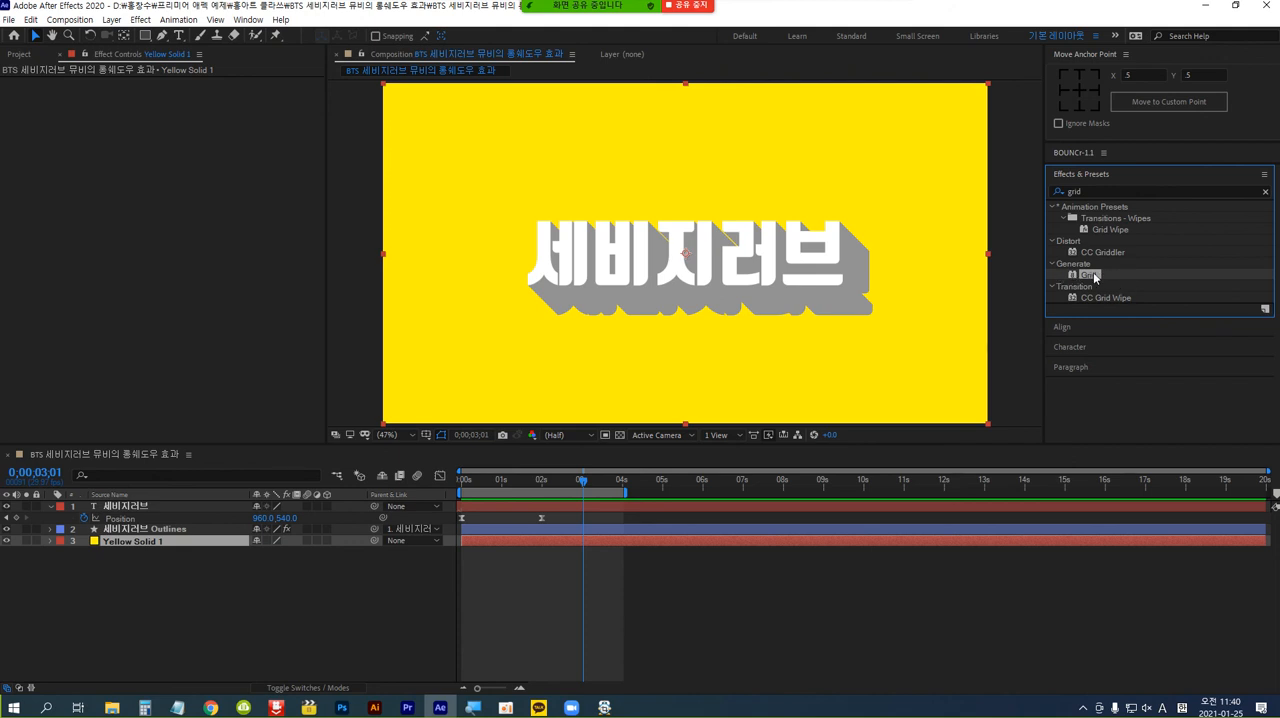
pyautogui.moveTo(1093, 272); pyautogui.dragTo(183, 546)
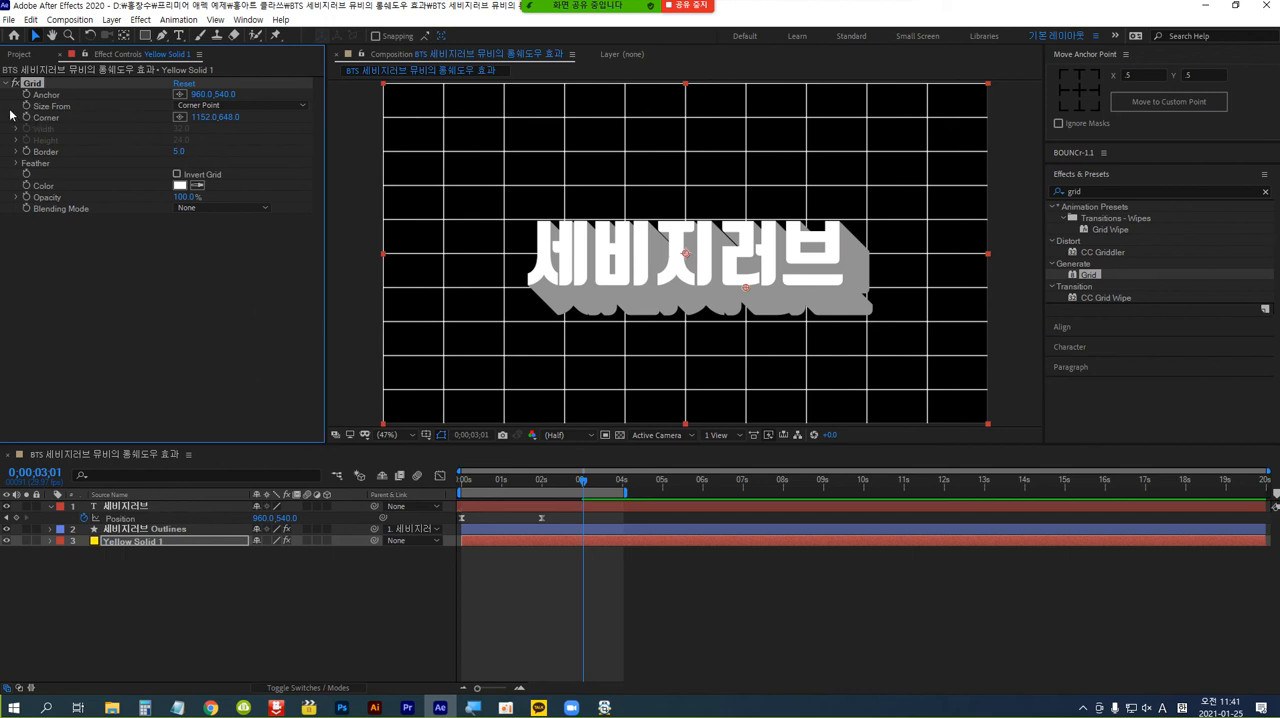
# Size the grid from Width & Height Sliders and set both its width and height to 90.
pyautogui.click(303, 106)
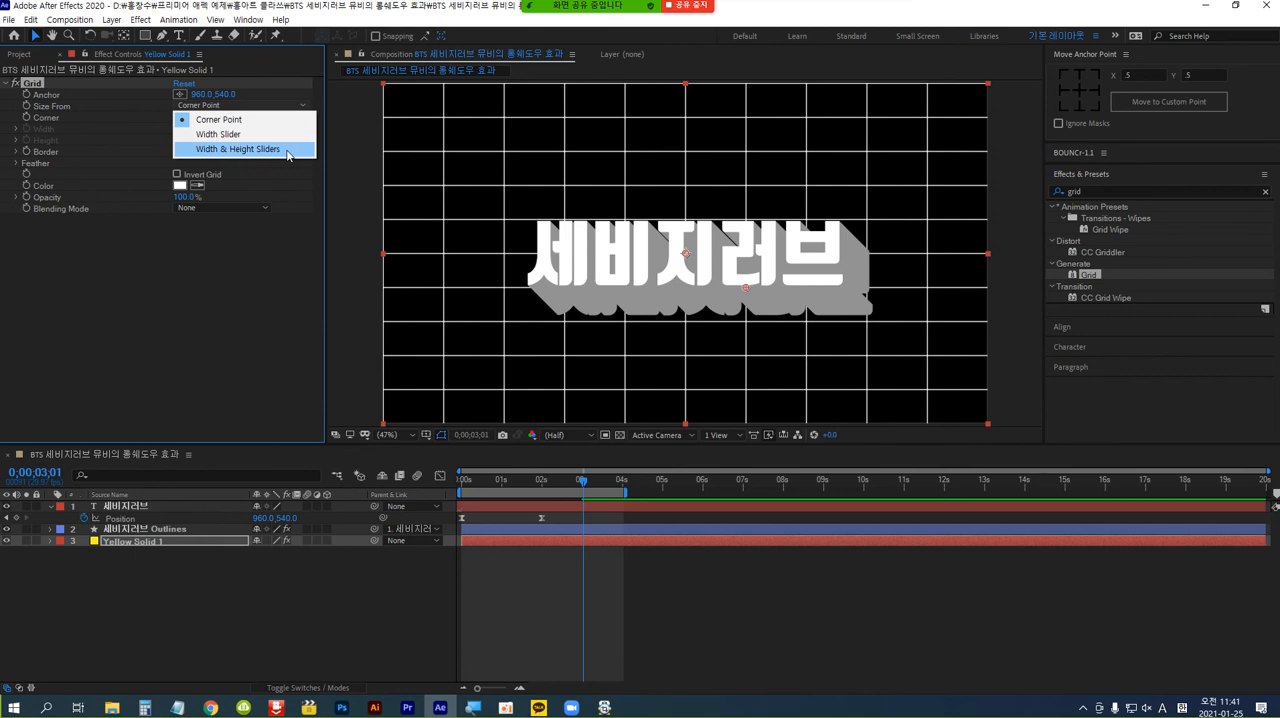
pyautogui.click(287, 149)
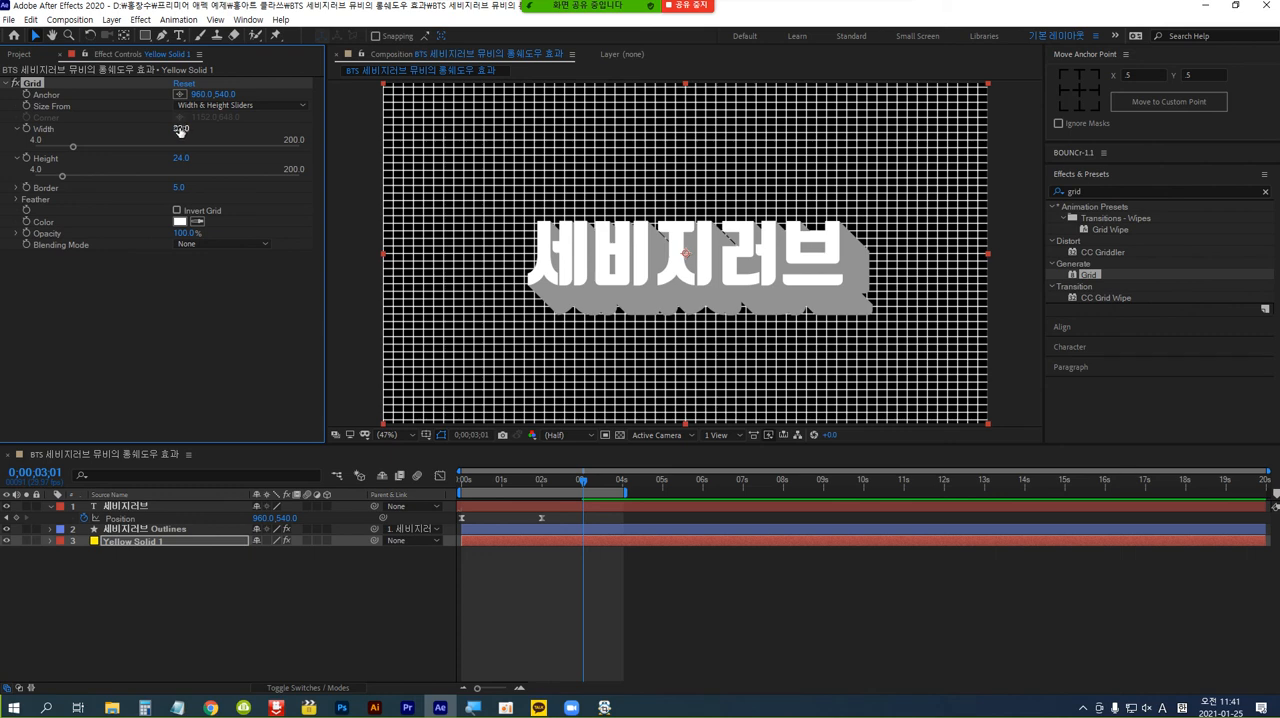
pyautogui.moveTo(181, 130); pyautogui.dragTo(216, 127)
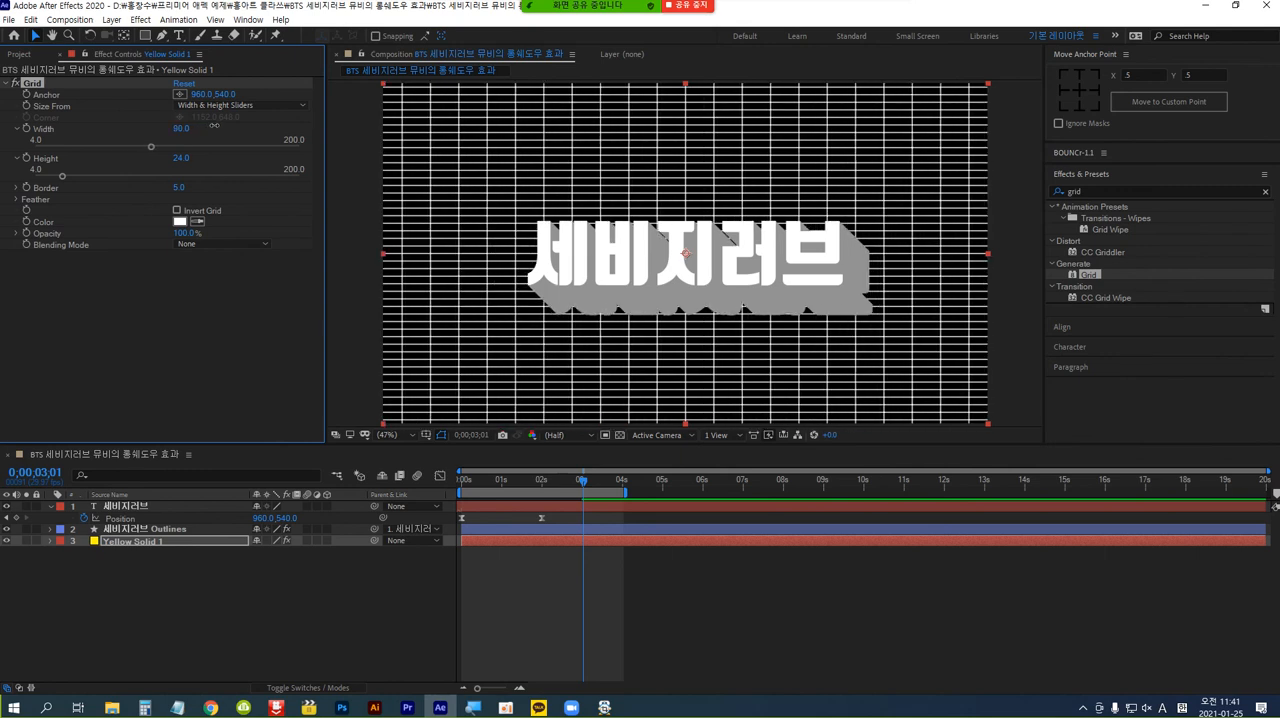
pyautogui.click(182, 157)
pyautogui.write('90')
pyautogui.press('Return')
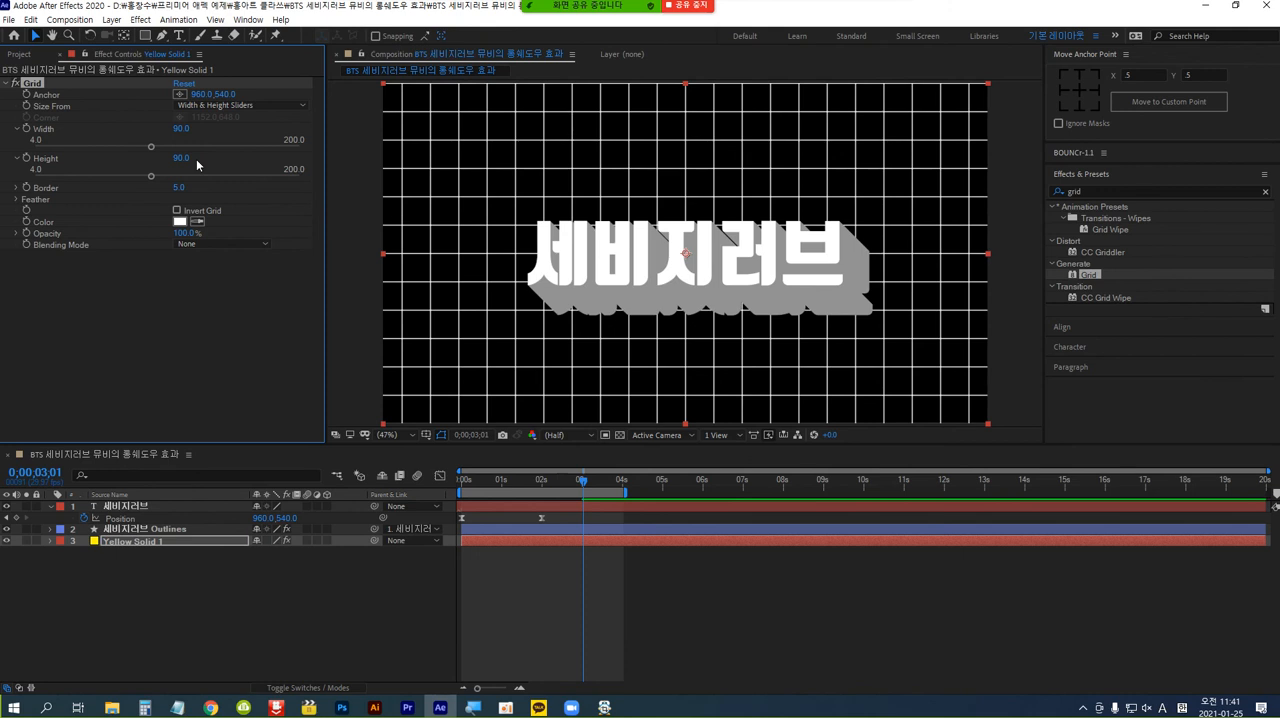
# Set the Grid effect's width and height to 50 each for smaller square cells.
pyautogui.moveTo(181, 128); pyautogui.dragTo(158, 128)
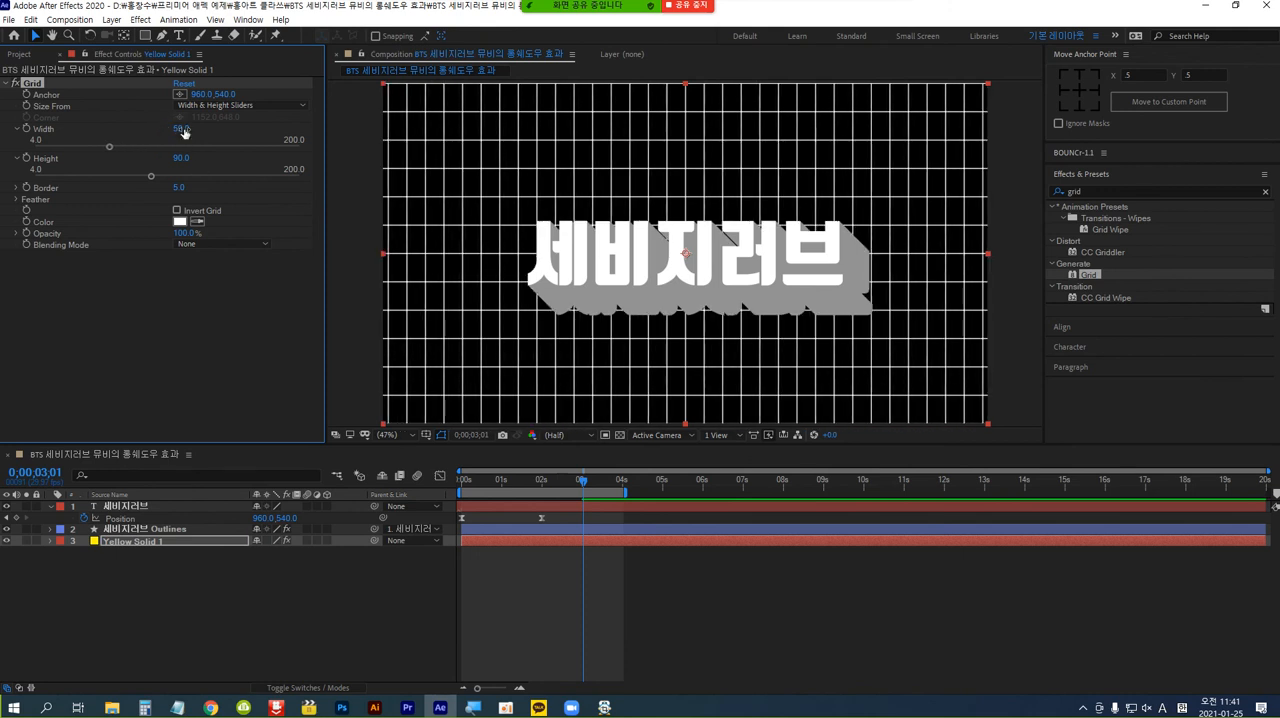
pyautogui.click(180, 129)
pyautogui.write('50')
pyautogui.press('Return')
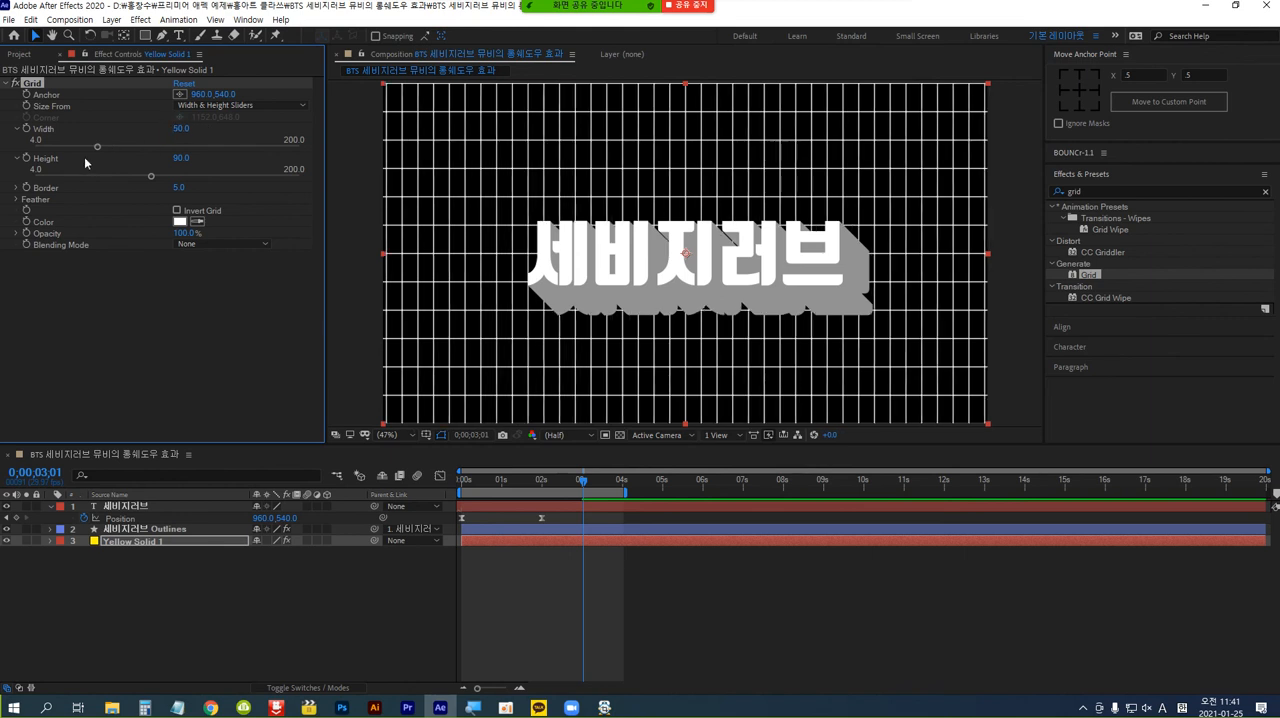
pyautogui.click(181, 158)
pyautogui.write('50')
pyautogui.press('Return')
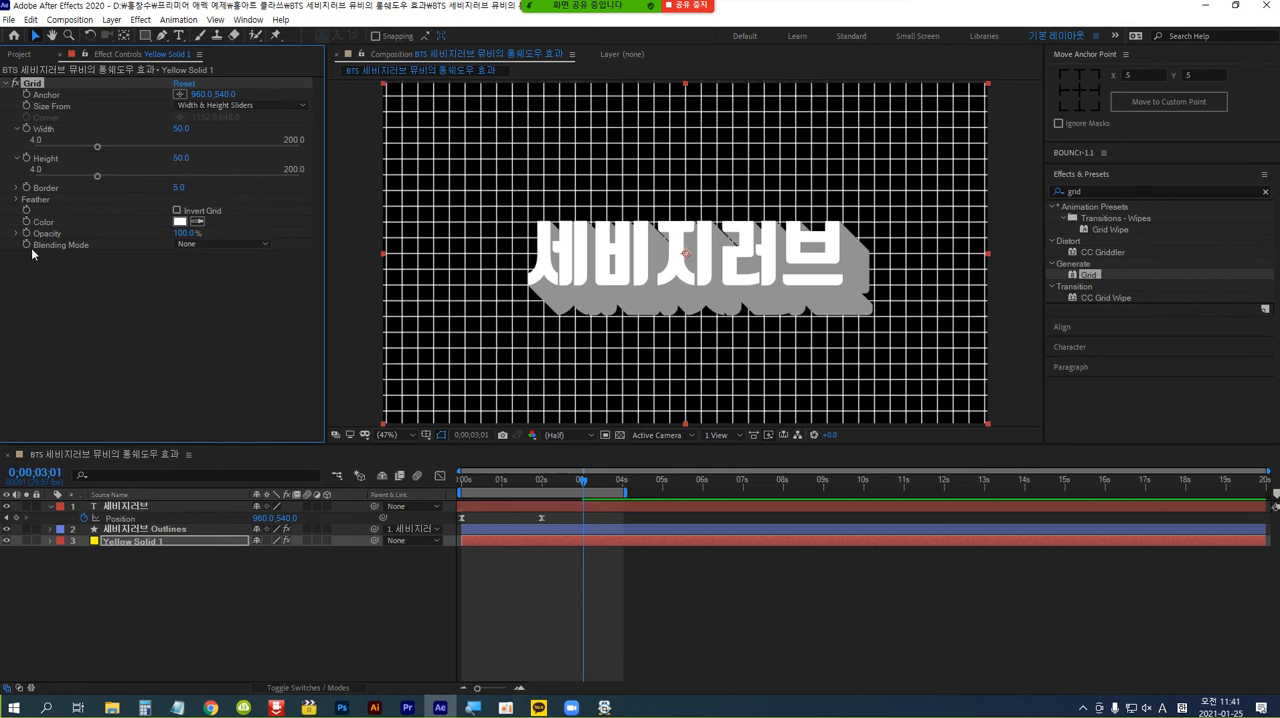
# Set the Grid effect's blending mode to Screen so it overlays the yellow background.
pyautogui.click(267, 244)
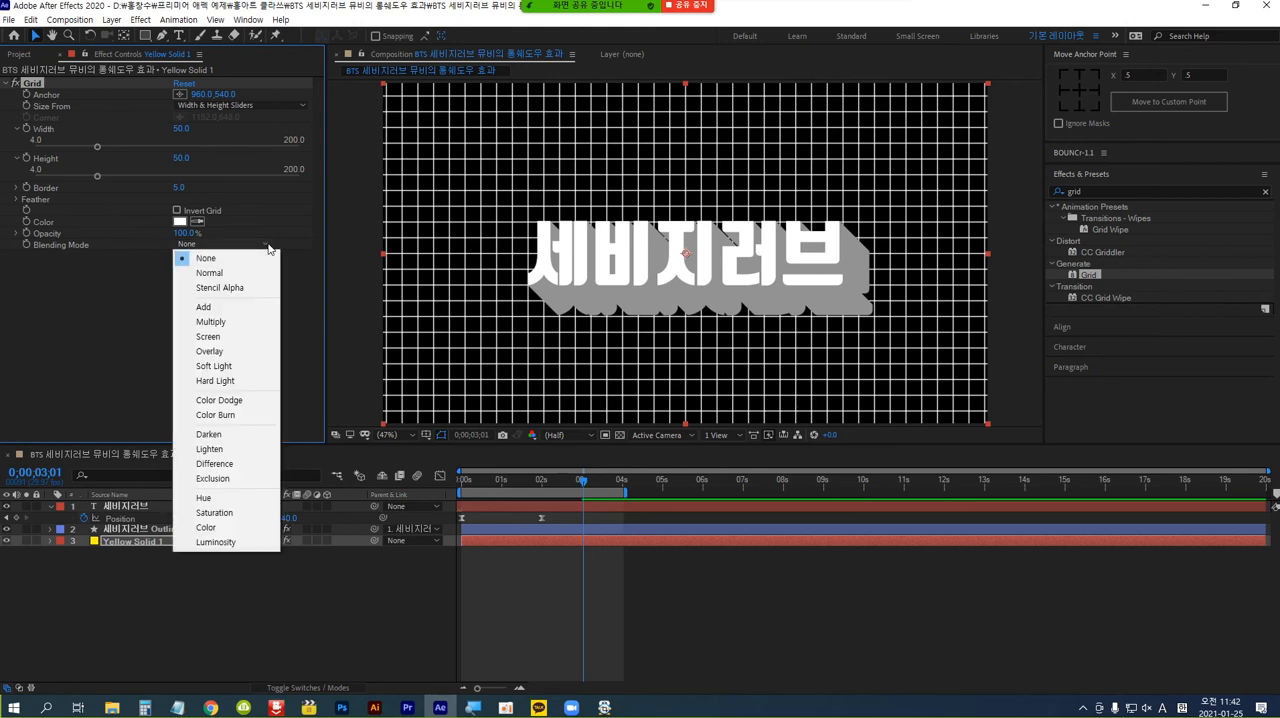
pyautogui.click(208, 336)
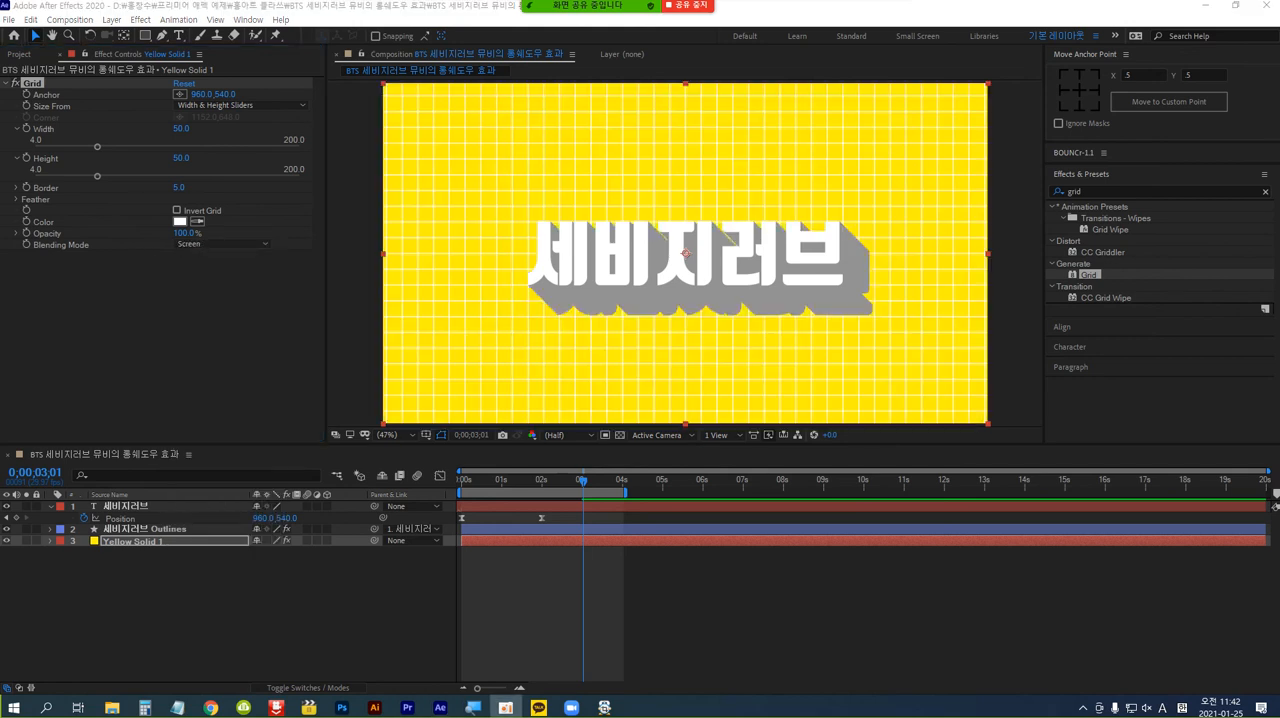
pyautogui.click(264, 246)
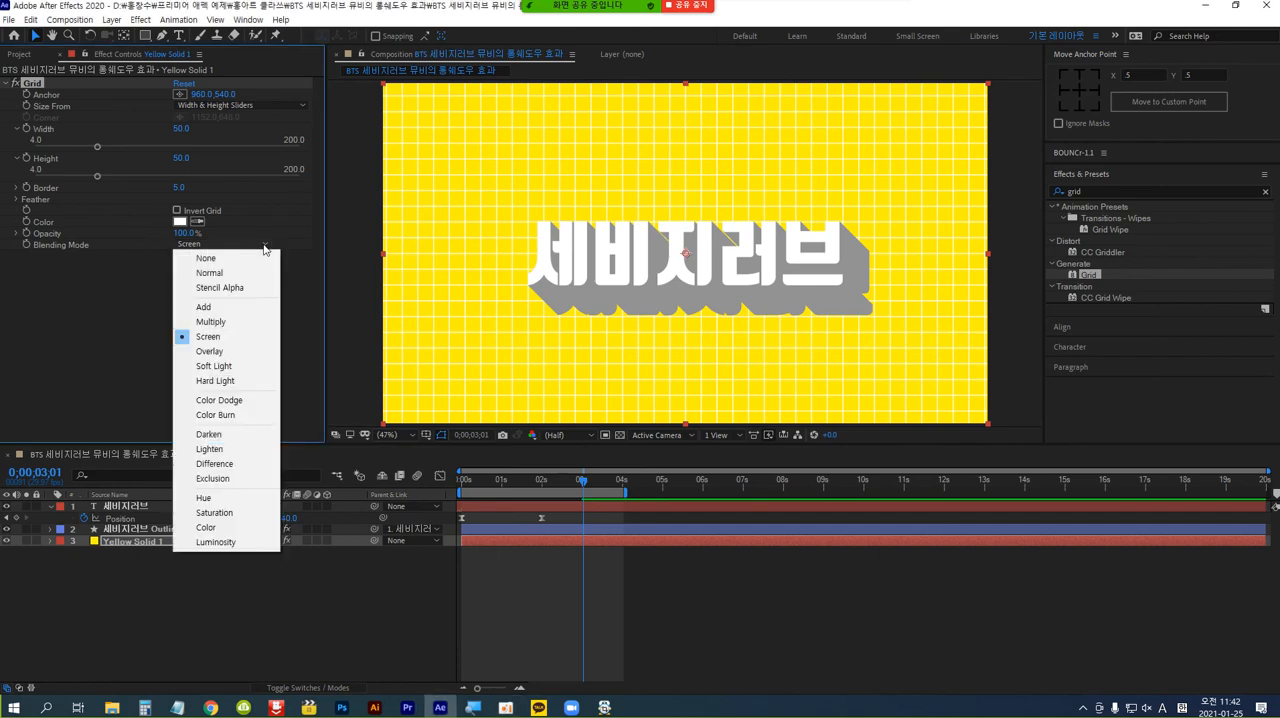
pyautogui.click(225, 339)
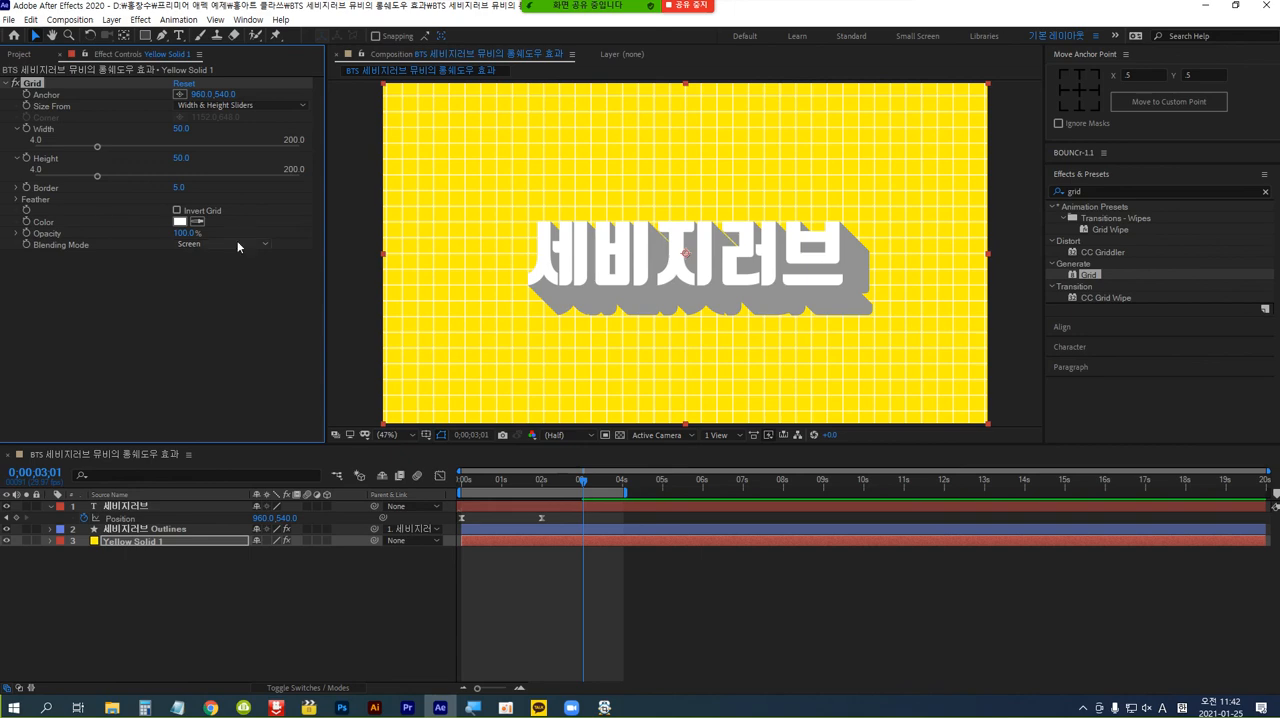
pyautogui.click(269, 243)
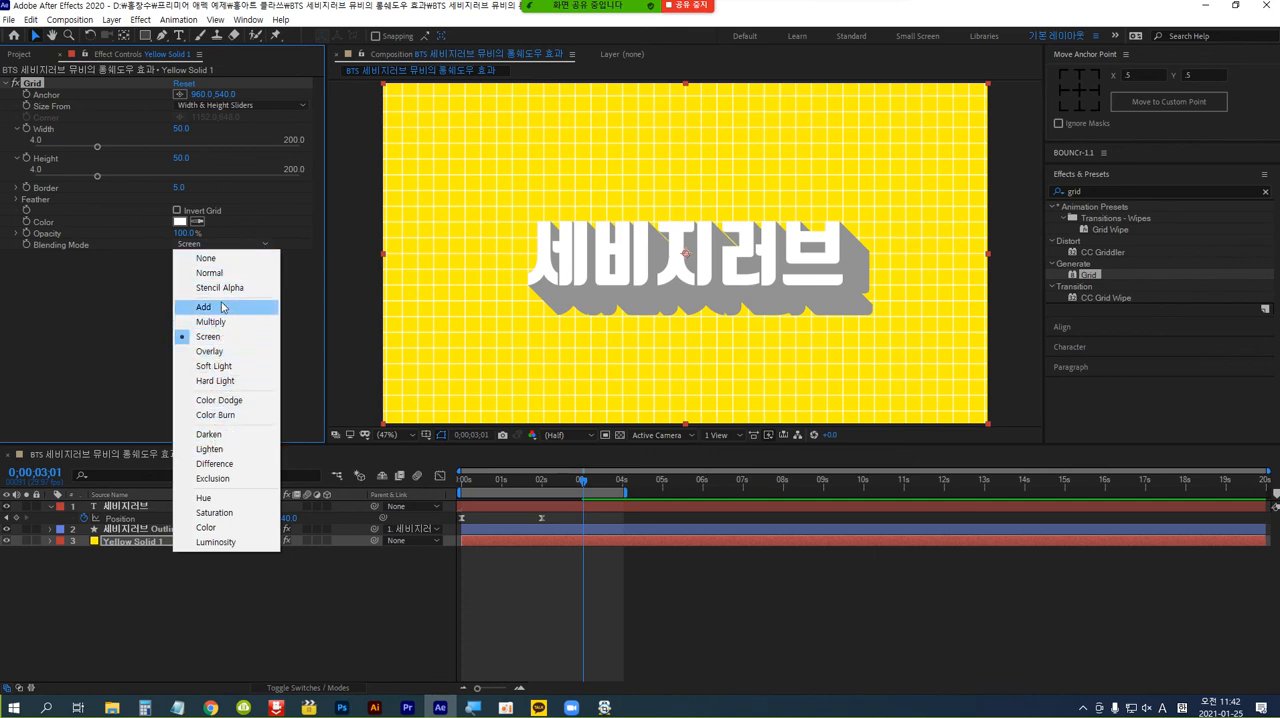
pyautogui.click(296, 251)
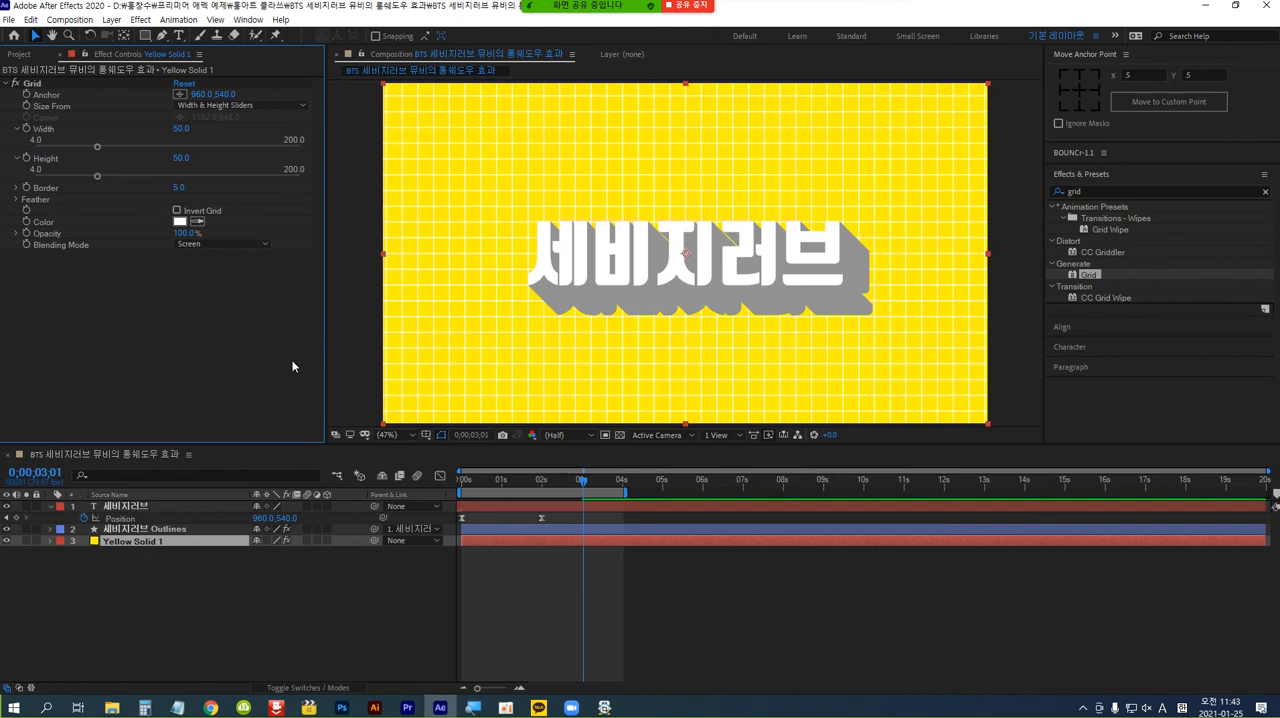
# Create a white (FFFFFF) 1920 x 1080 px solid and move it to the top of the layer stack.
pyautogui.click(112, 20)
pyautogui.moveTo(209, 38)
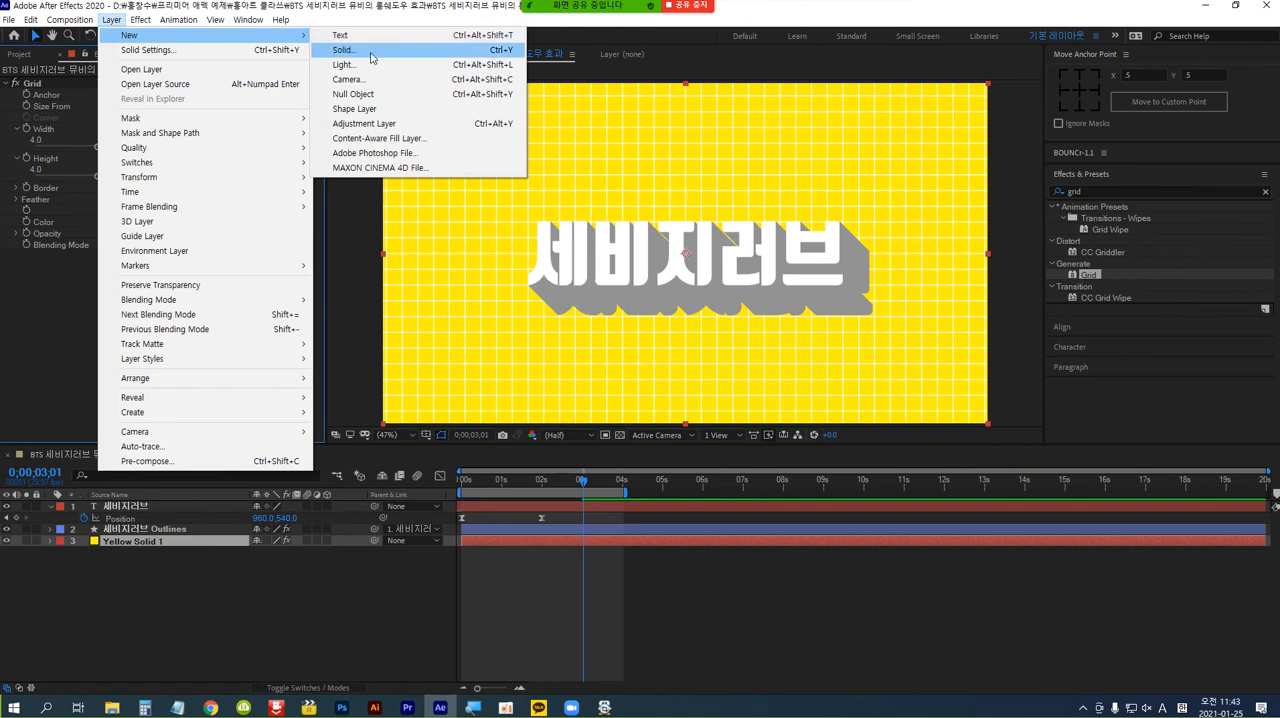
pyautogui.click(371, 58)
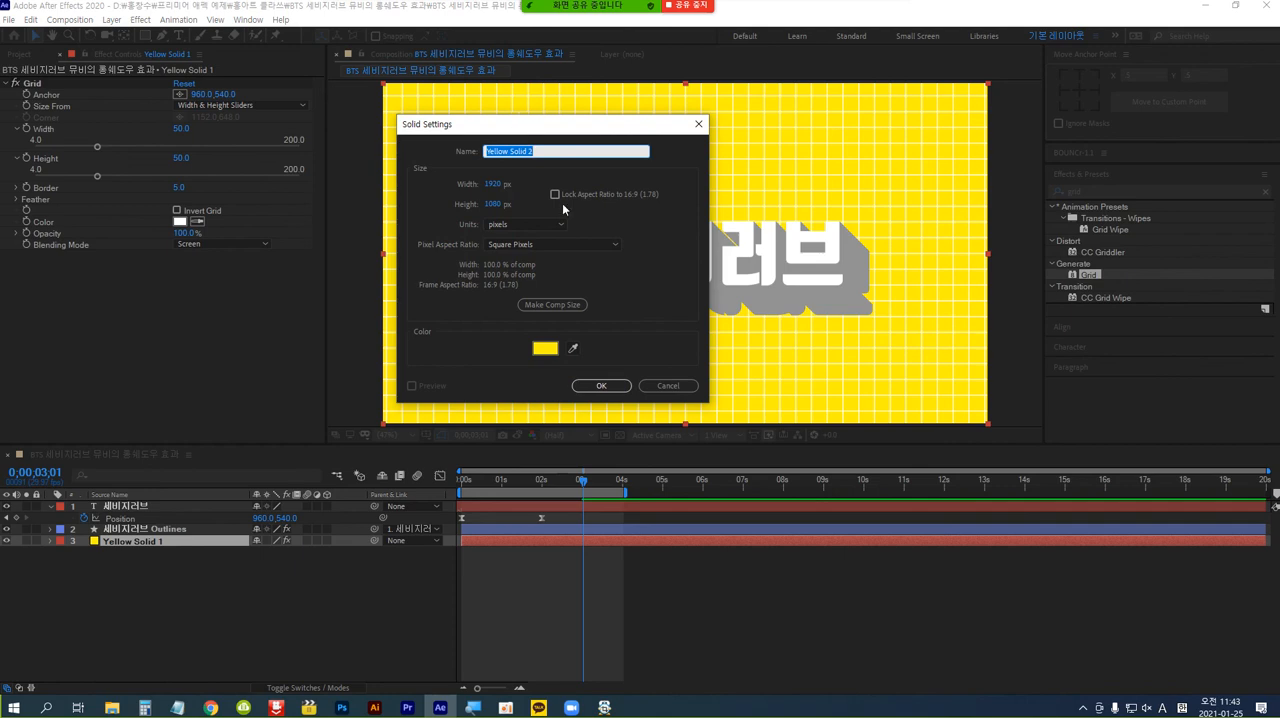
pyautogui.click(546, 351)
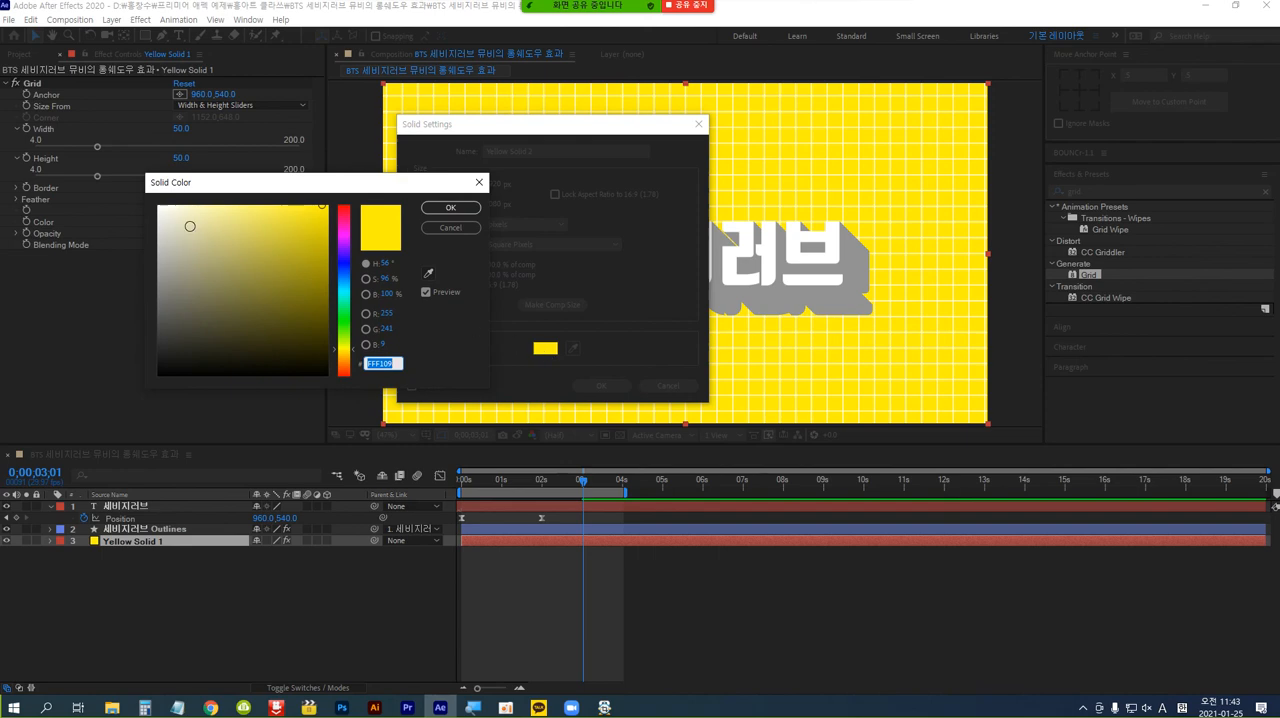
pyautogui.moveTo(184, 221); pyautogui.dragTo(144, 194)
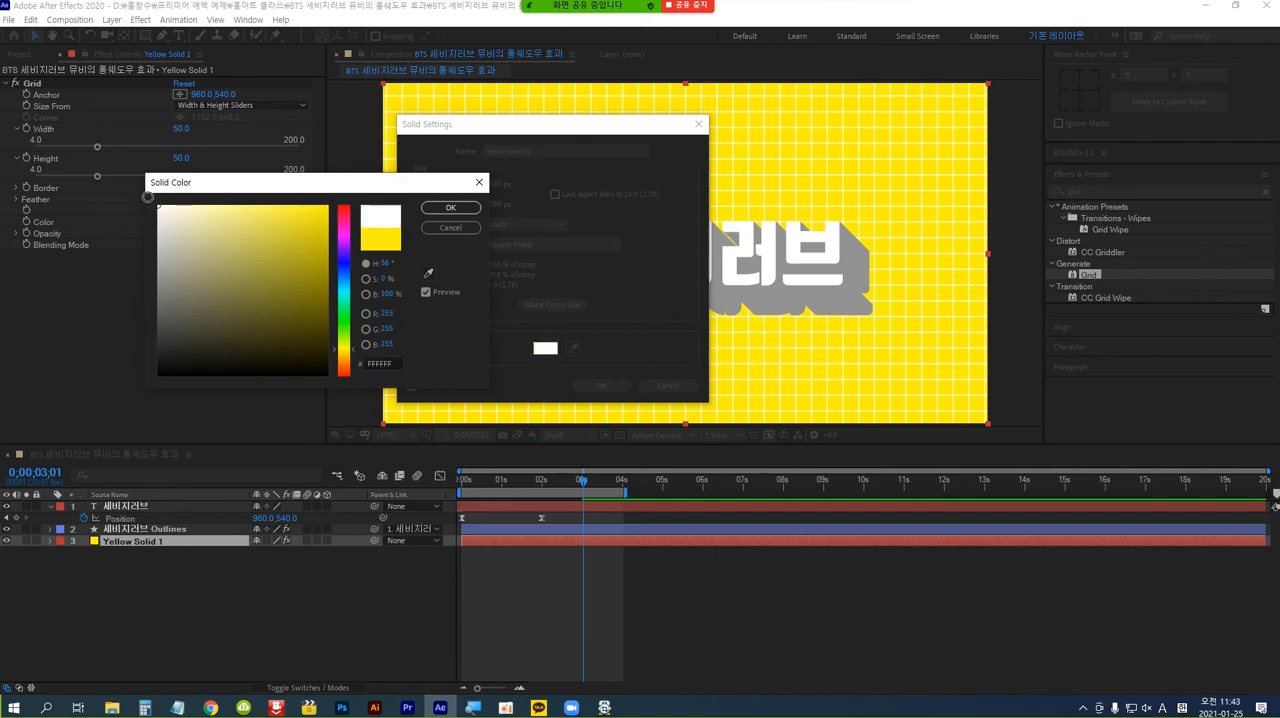
pyautogui.click(450, 207)
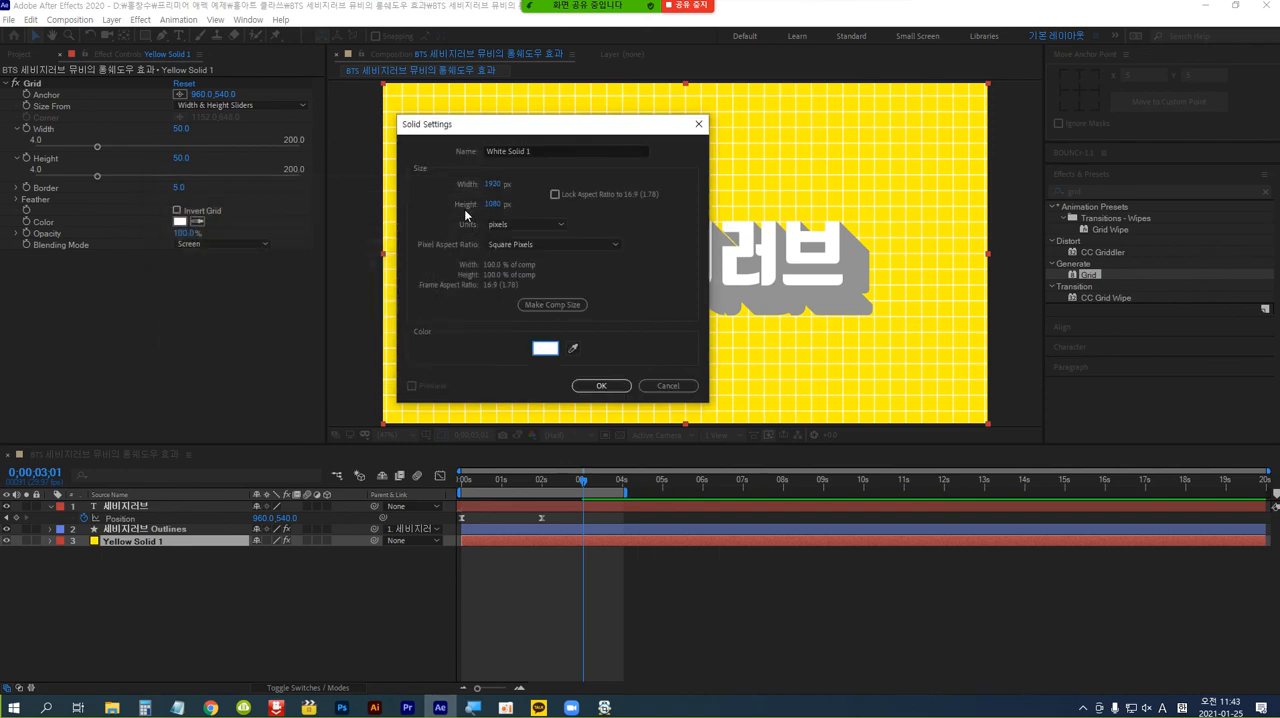
pyautogui.click(598, 389)
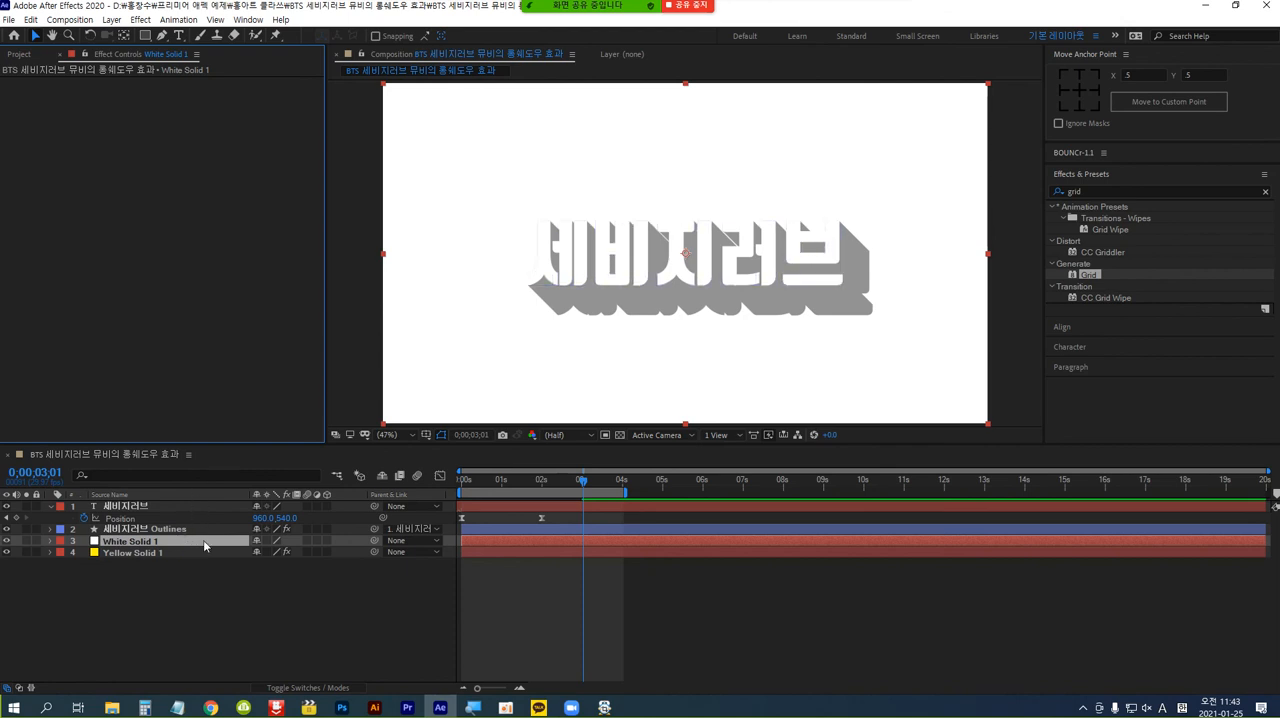
pyautogui.moveTo(204, 545); pyautogui.dragTo(199, 508)
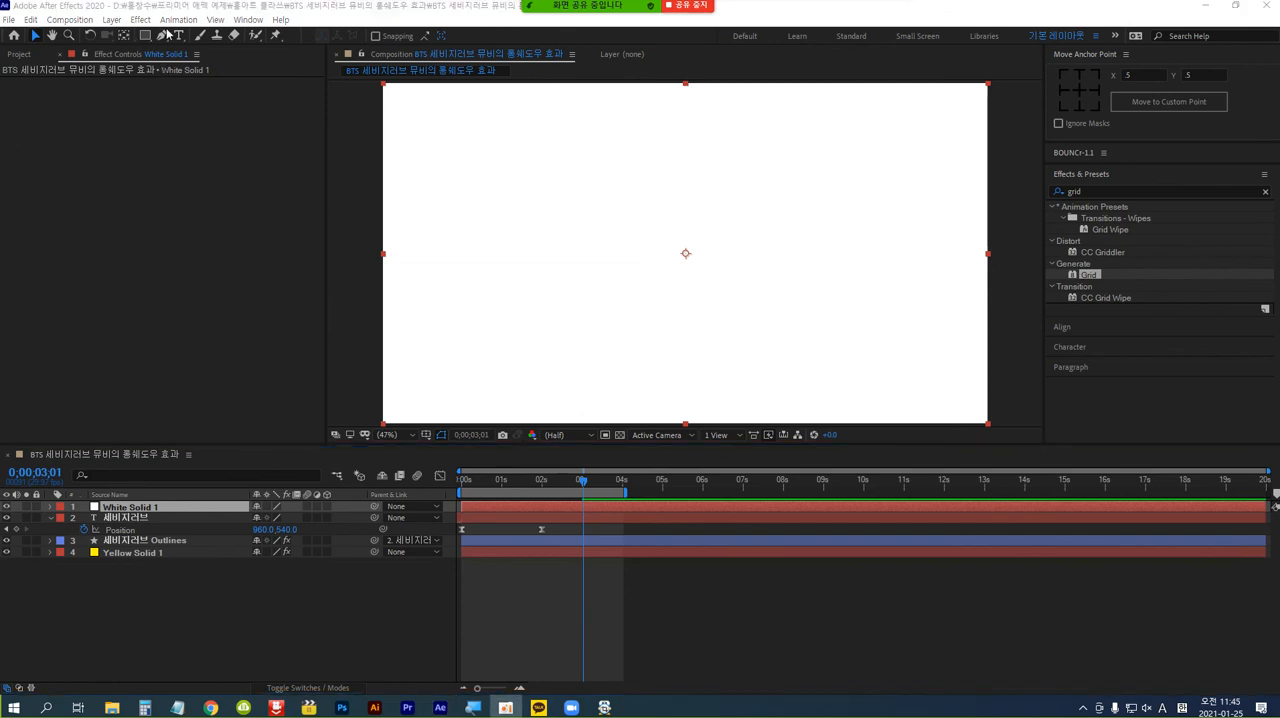
# Draw a large rounded-rectangle mask just inside the edges of White Solid 1, adjust its corner roundness, and invert the mask to form a frame.
pyautogui.click(147, 39)
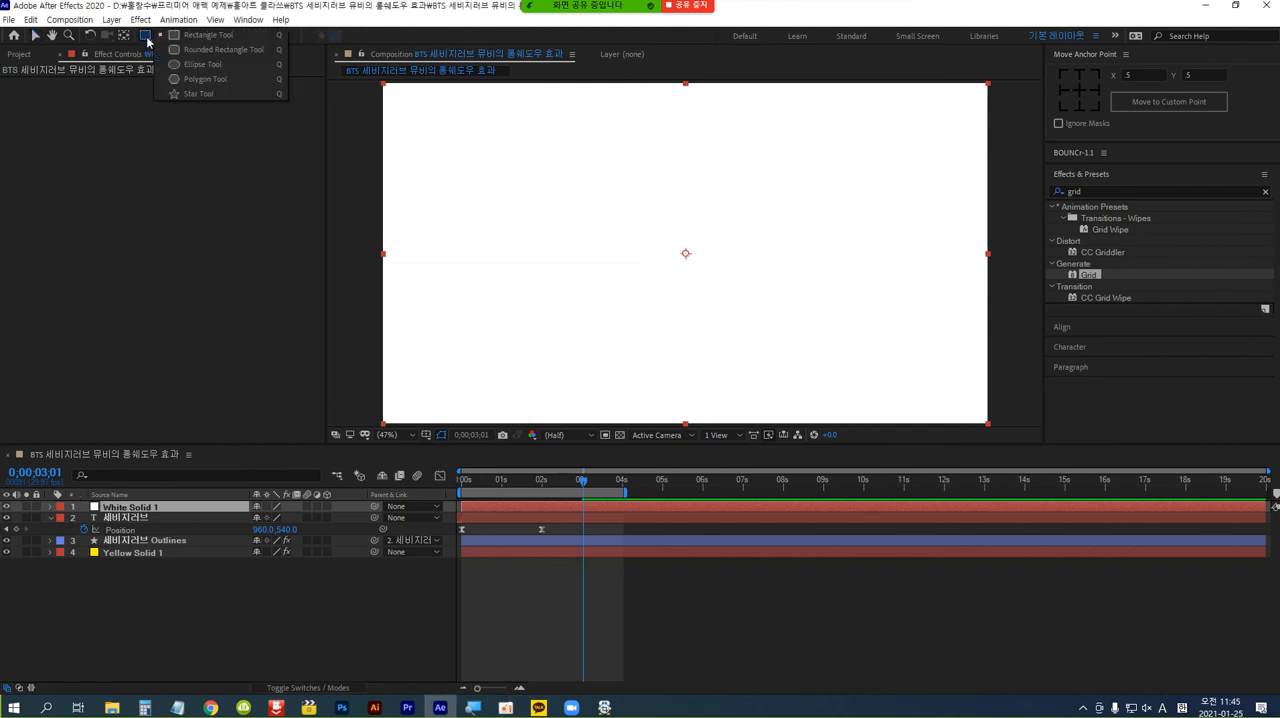
pyautogui.click(229, 51)
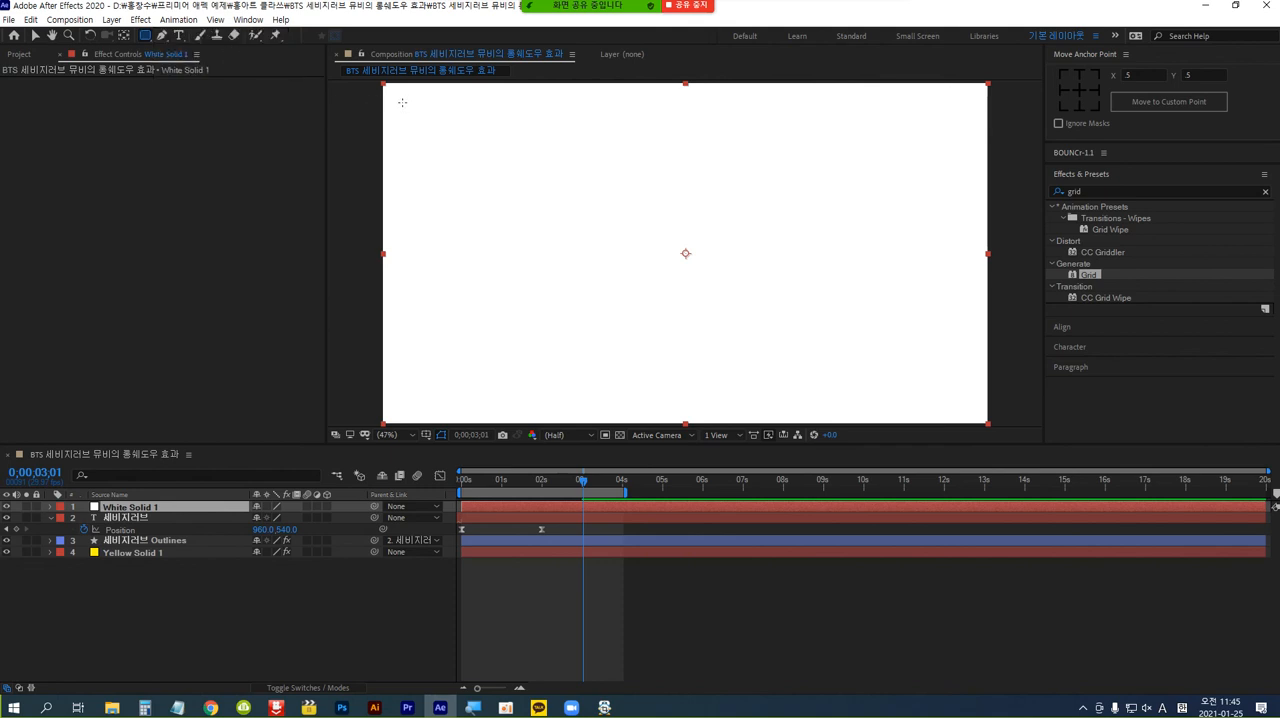
pyautogui.moveTo(403, 101); pyautogui.dragTo(969, 403)
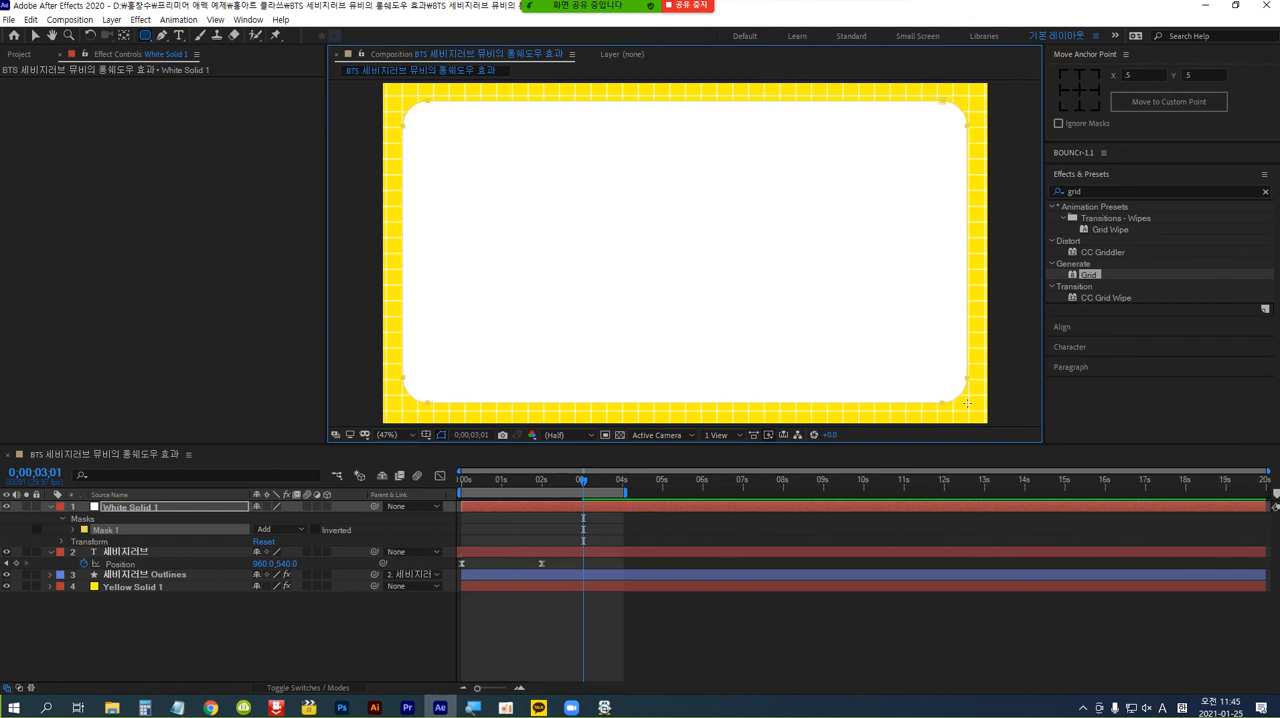
pyautogui.moveTo(967, 403); pyautogui.dragTo(963, 400)
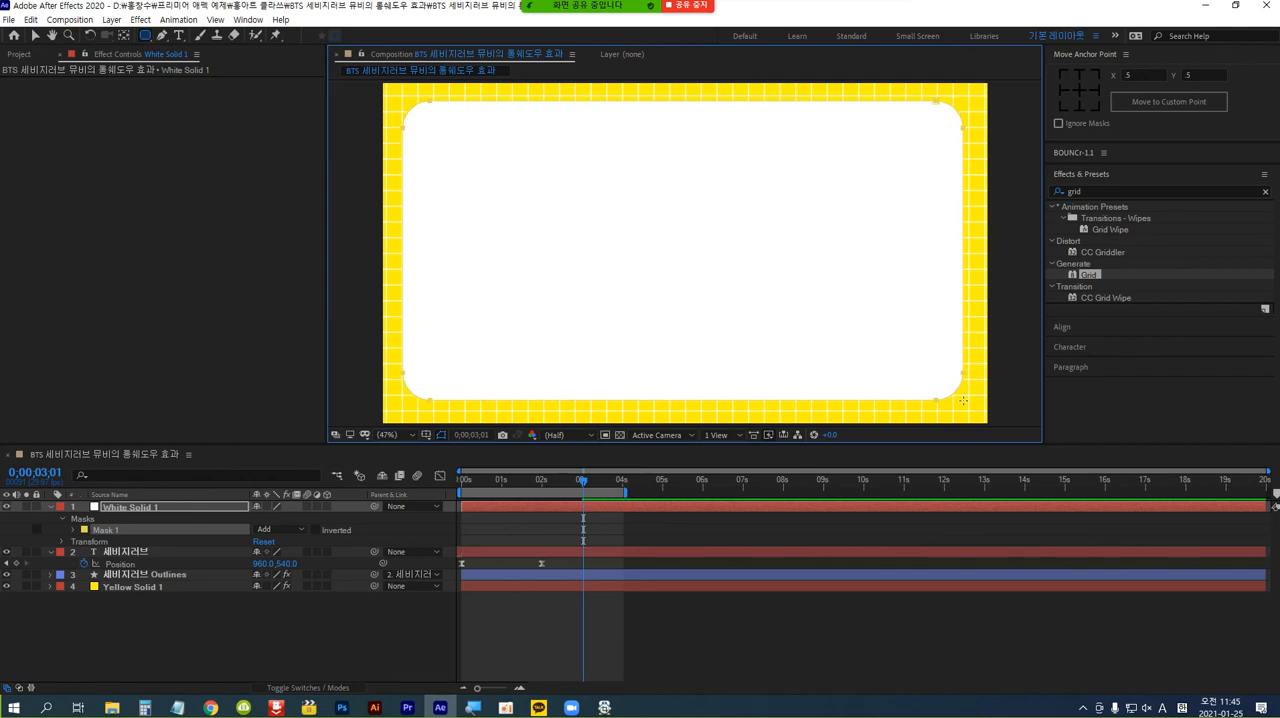
pyautogui.press('Down')
pyautogui.press('Down')
pyautogui.press('Down')
pyautogui.press('Up')
pyautogui.press('Up')
pyautogui.press('Up')
pyautogui.moveTo(963, 401); pyautogui.dragTo(967, 406)
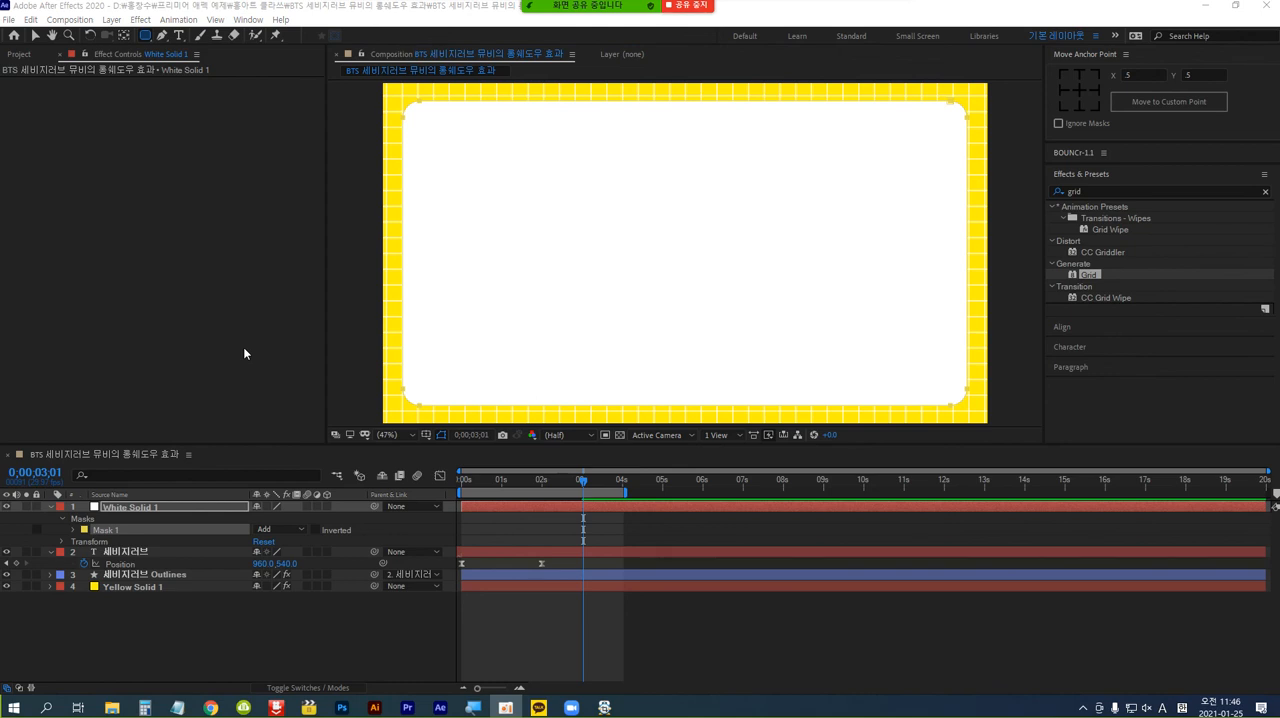
pyautogui.click(315, 530)
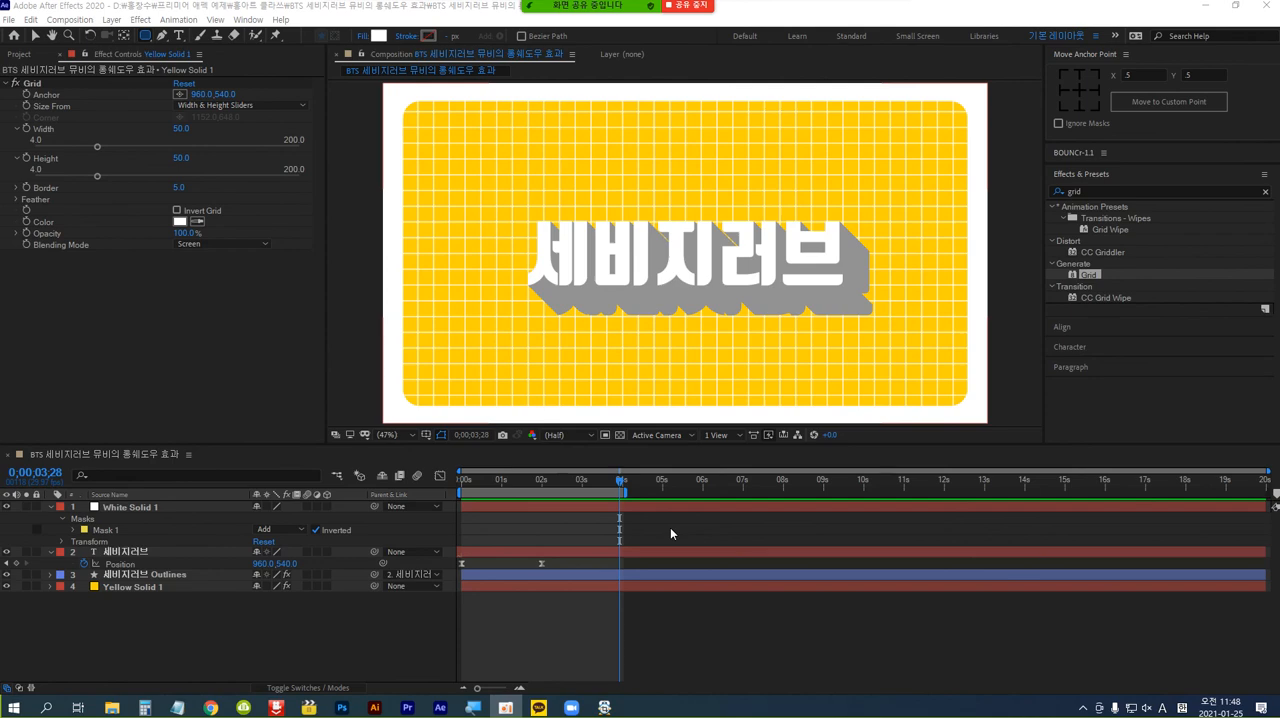
# Return to the start of the composition to preview the framed animation.
pyautogui.click(670, 526)
pyautogui.press('Home')
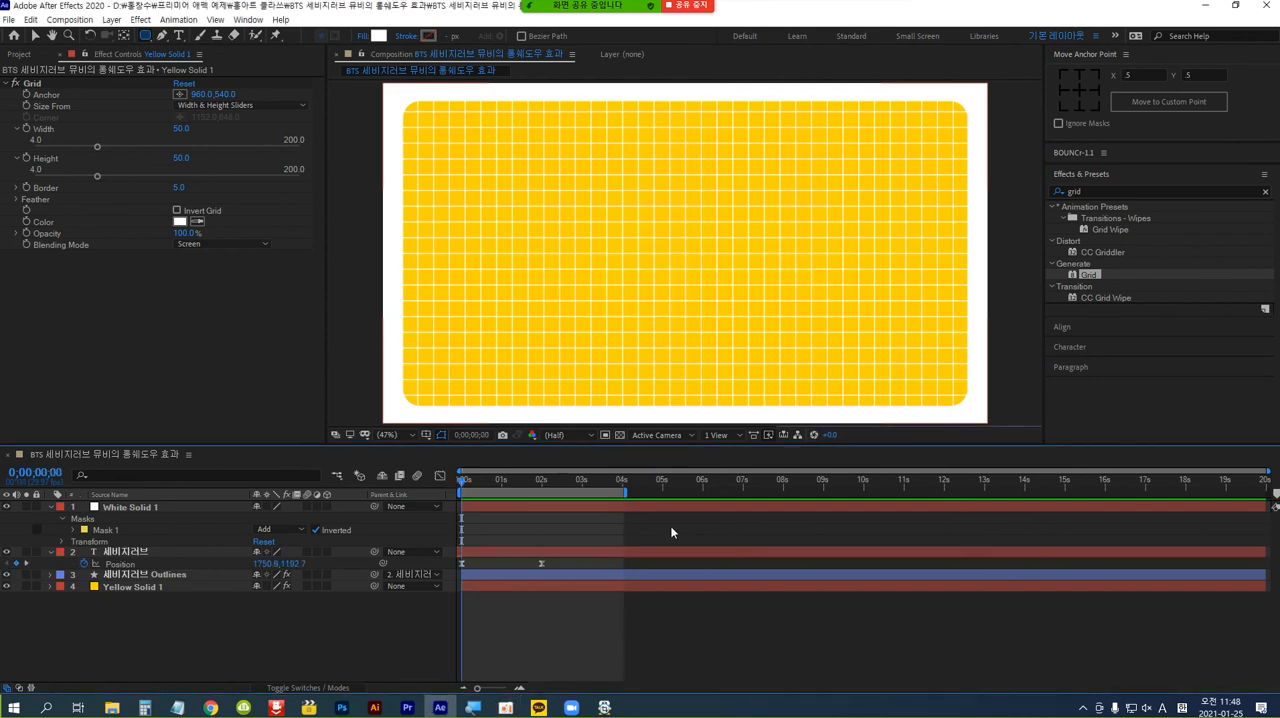